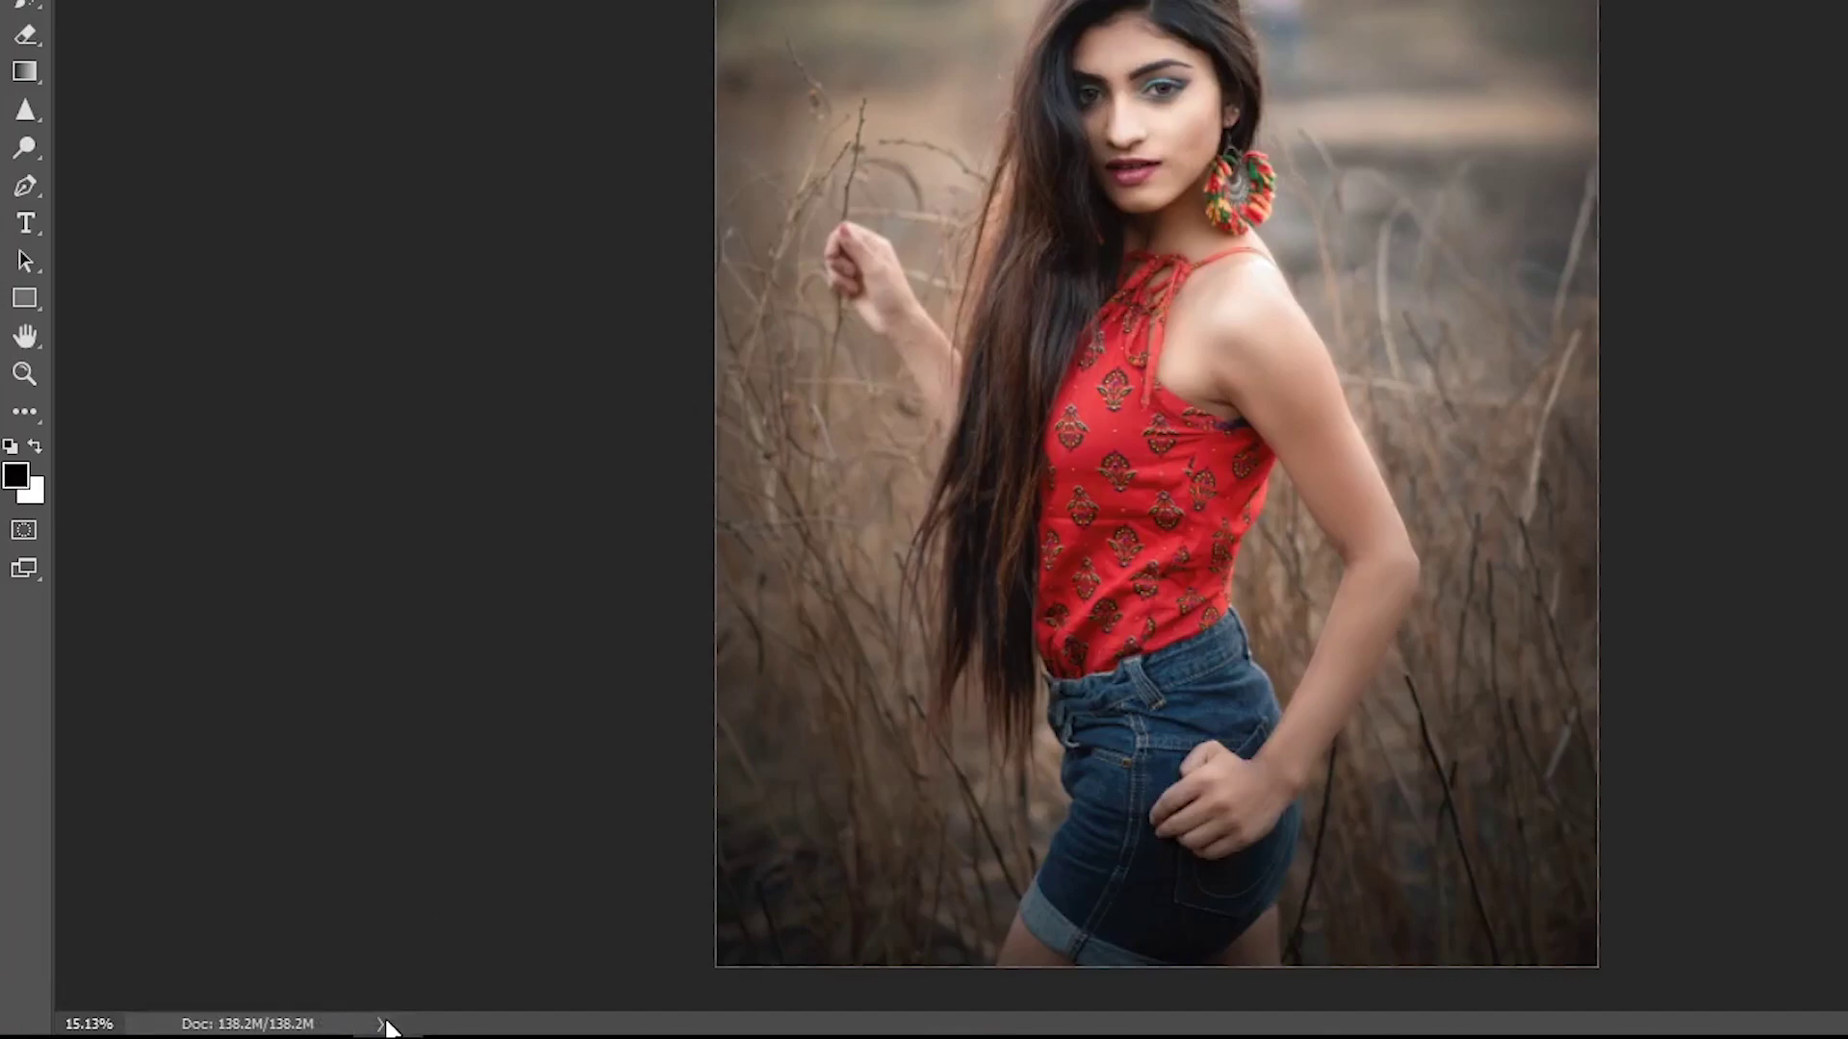
# - Show the document profile in the status readout and convert the photo's color profile to sRGB IEC61966-2.1
pyautogui.click(255, 1030)
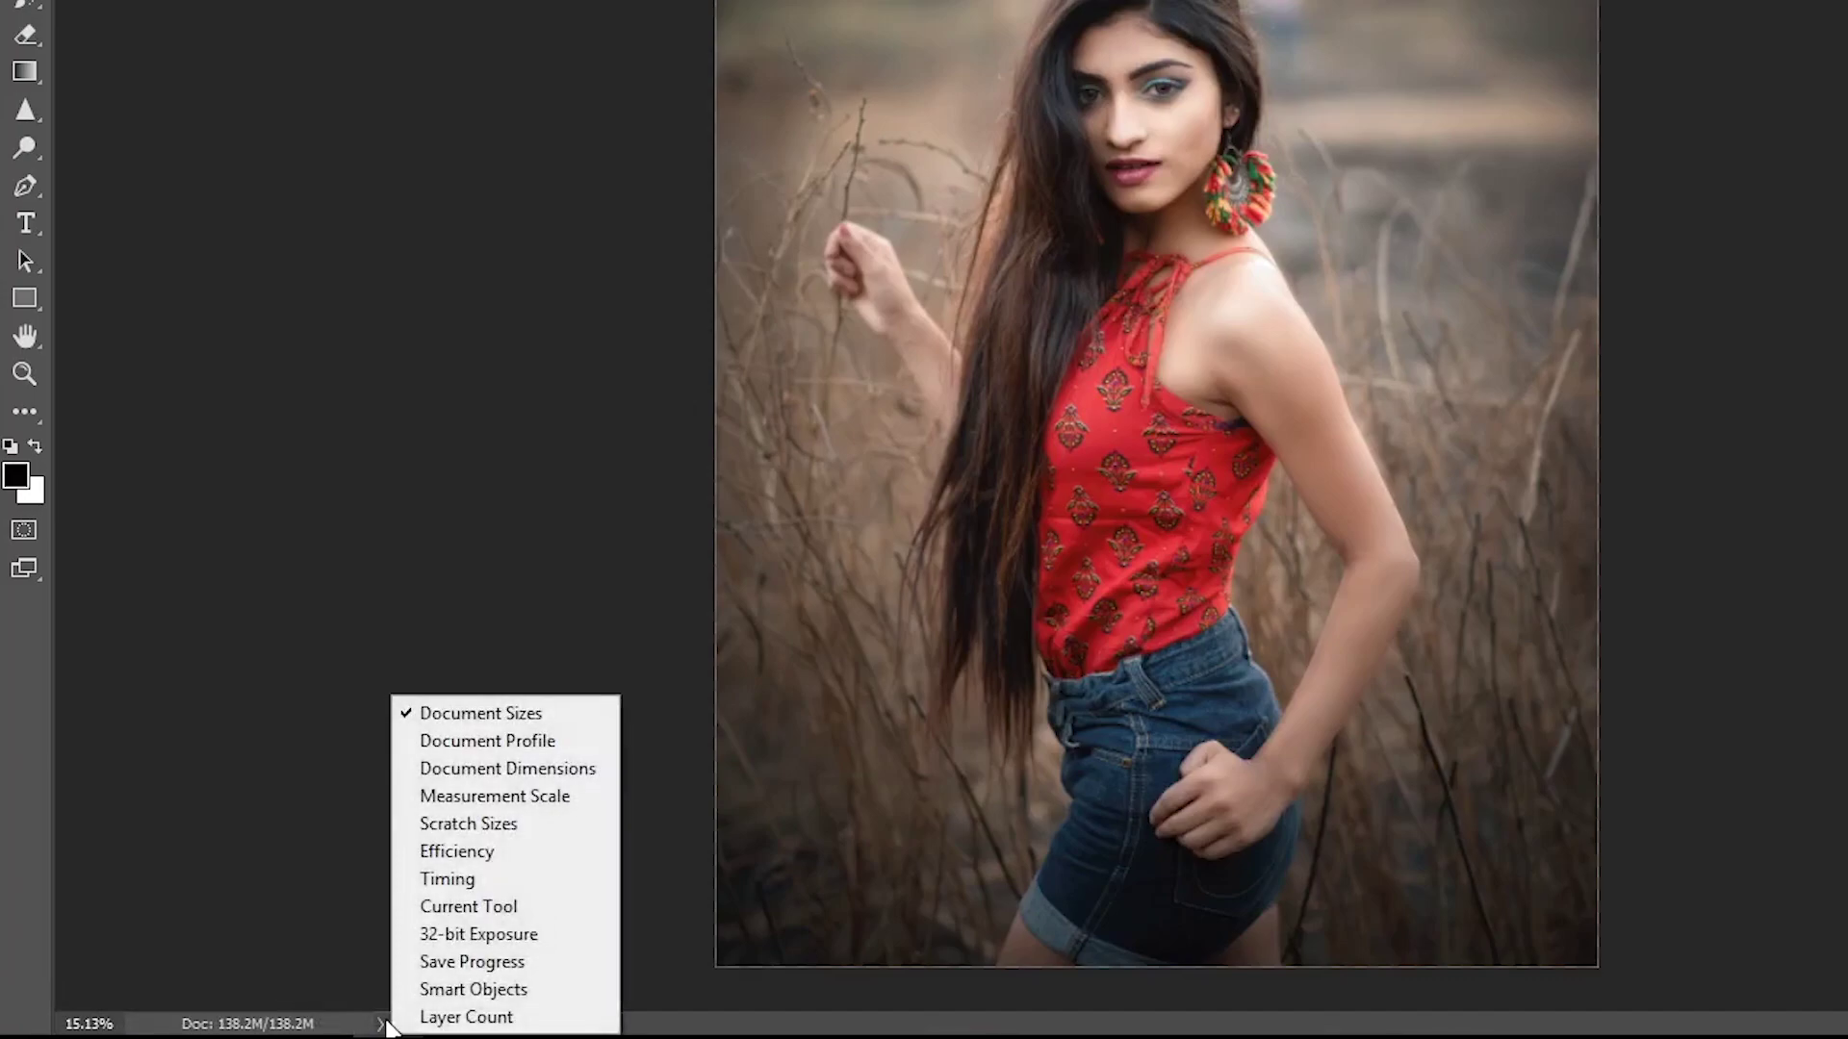
pyautogui.click(510, 742)
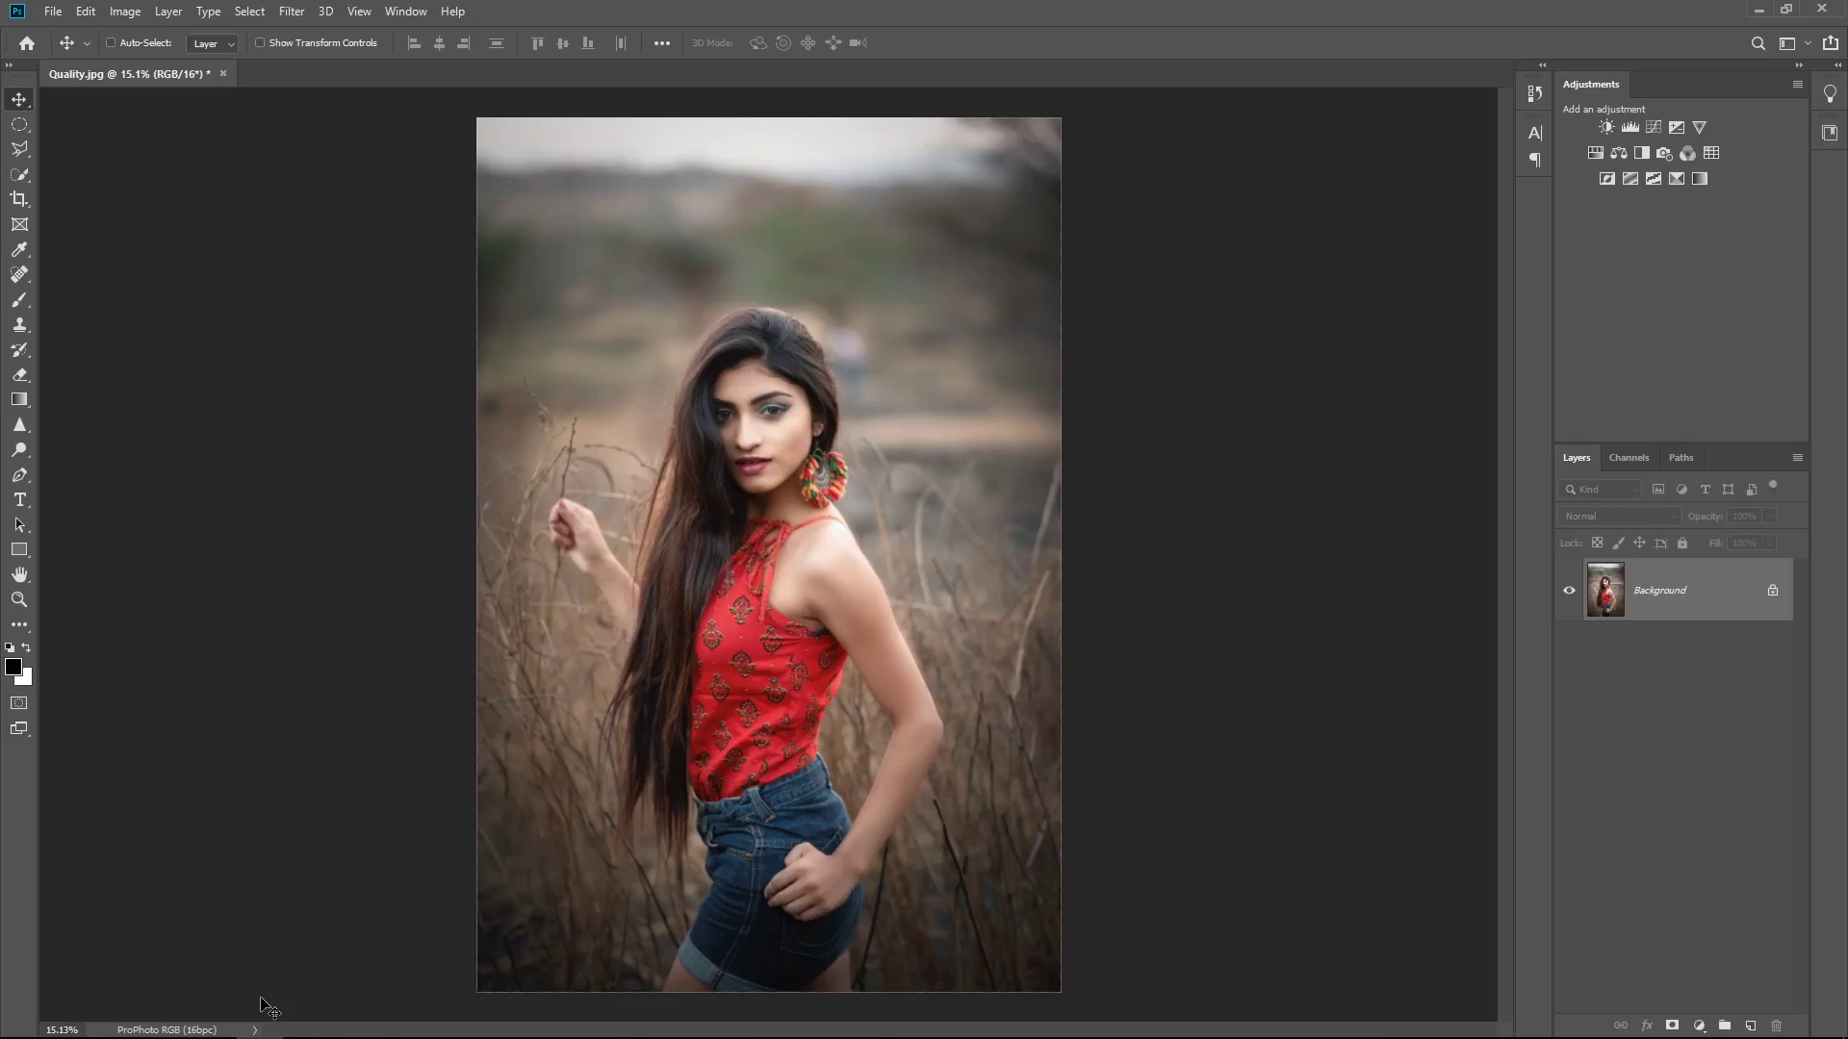
pyautogui.click(86, 10)
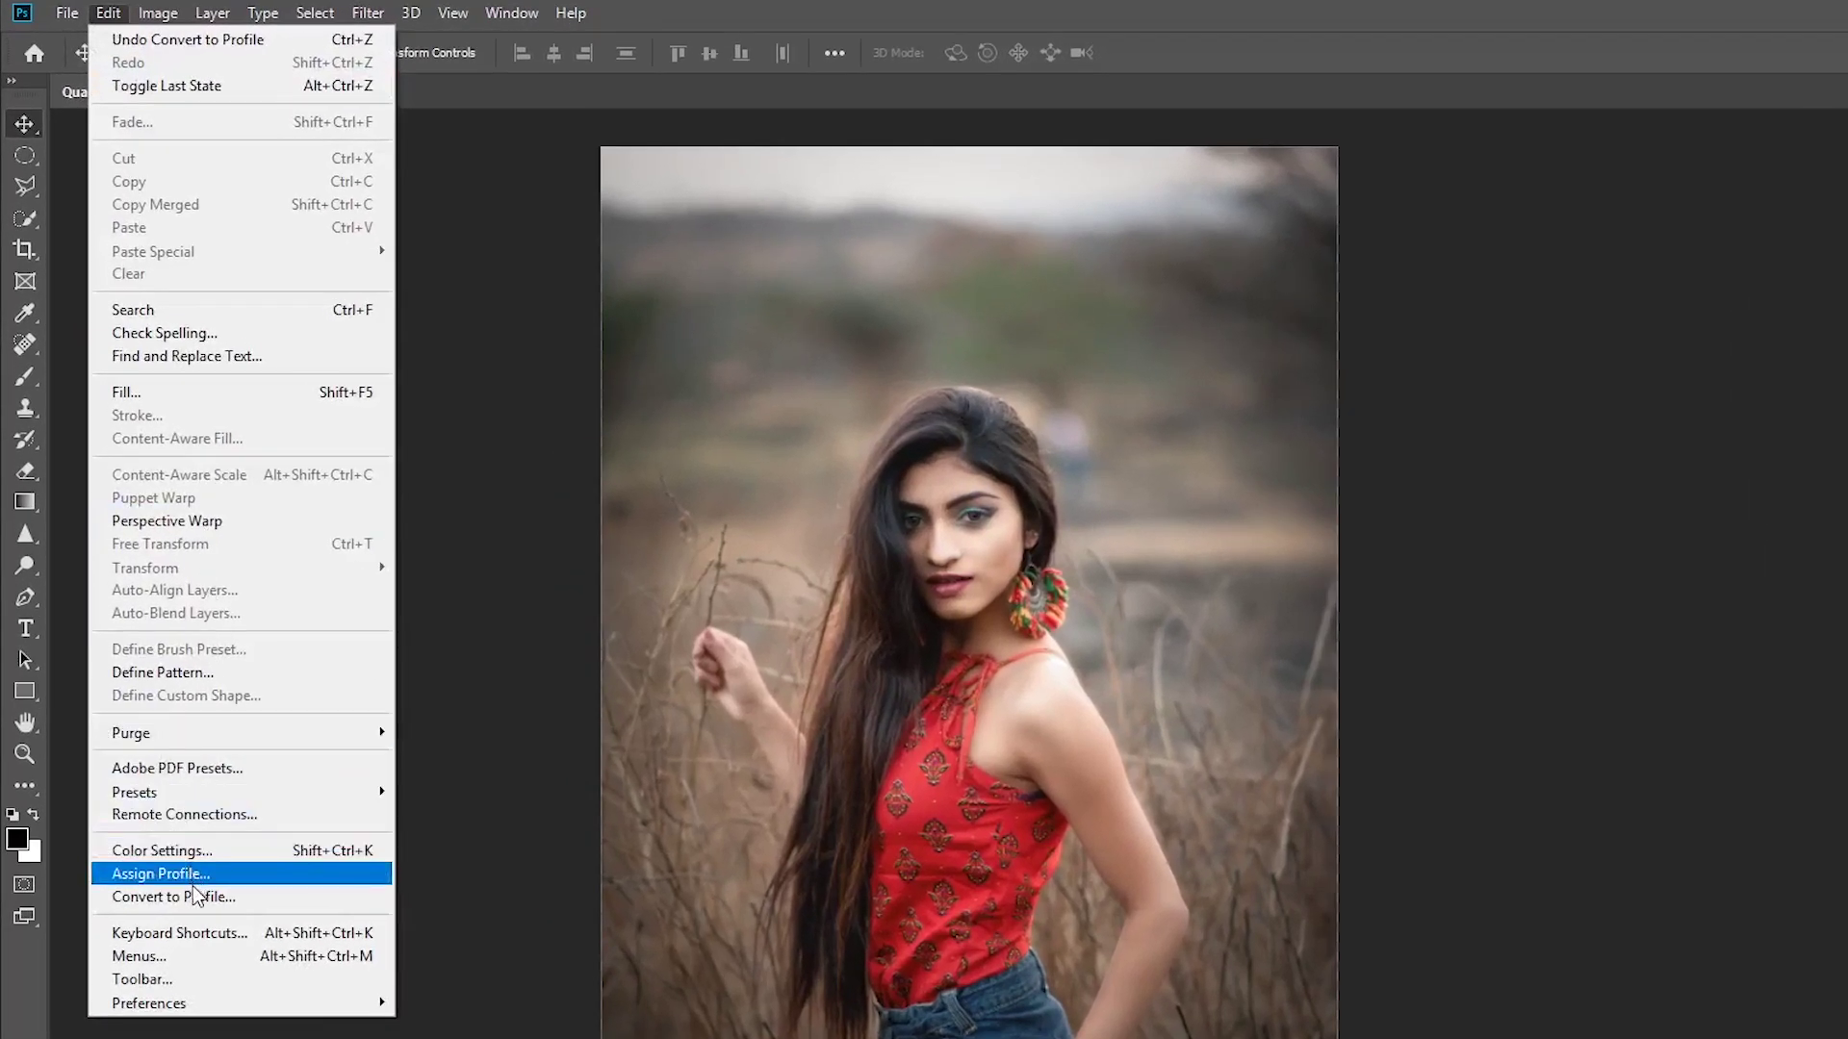
pyautogui.click(196, 895)
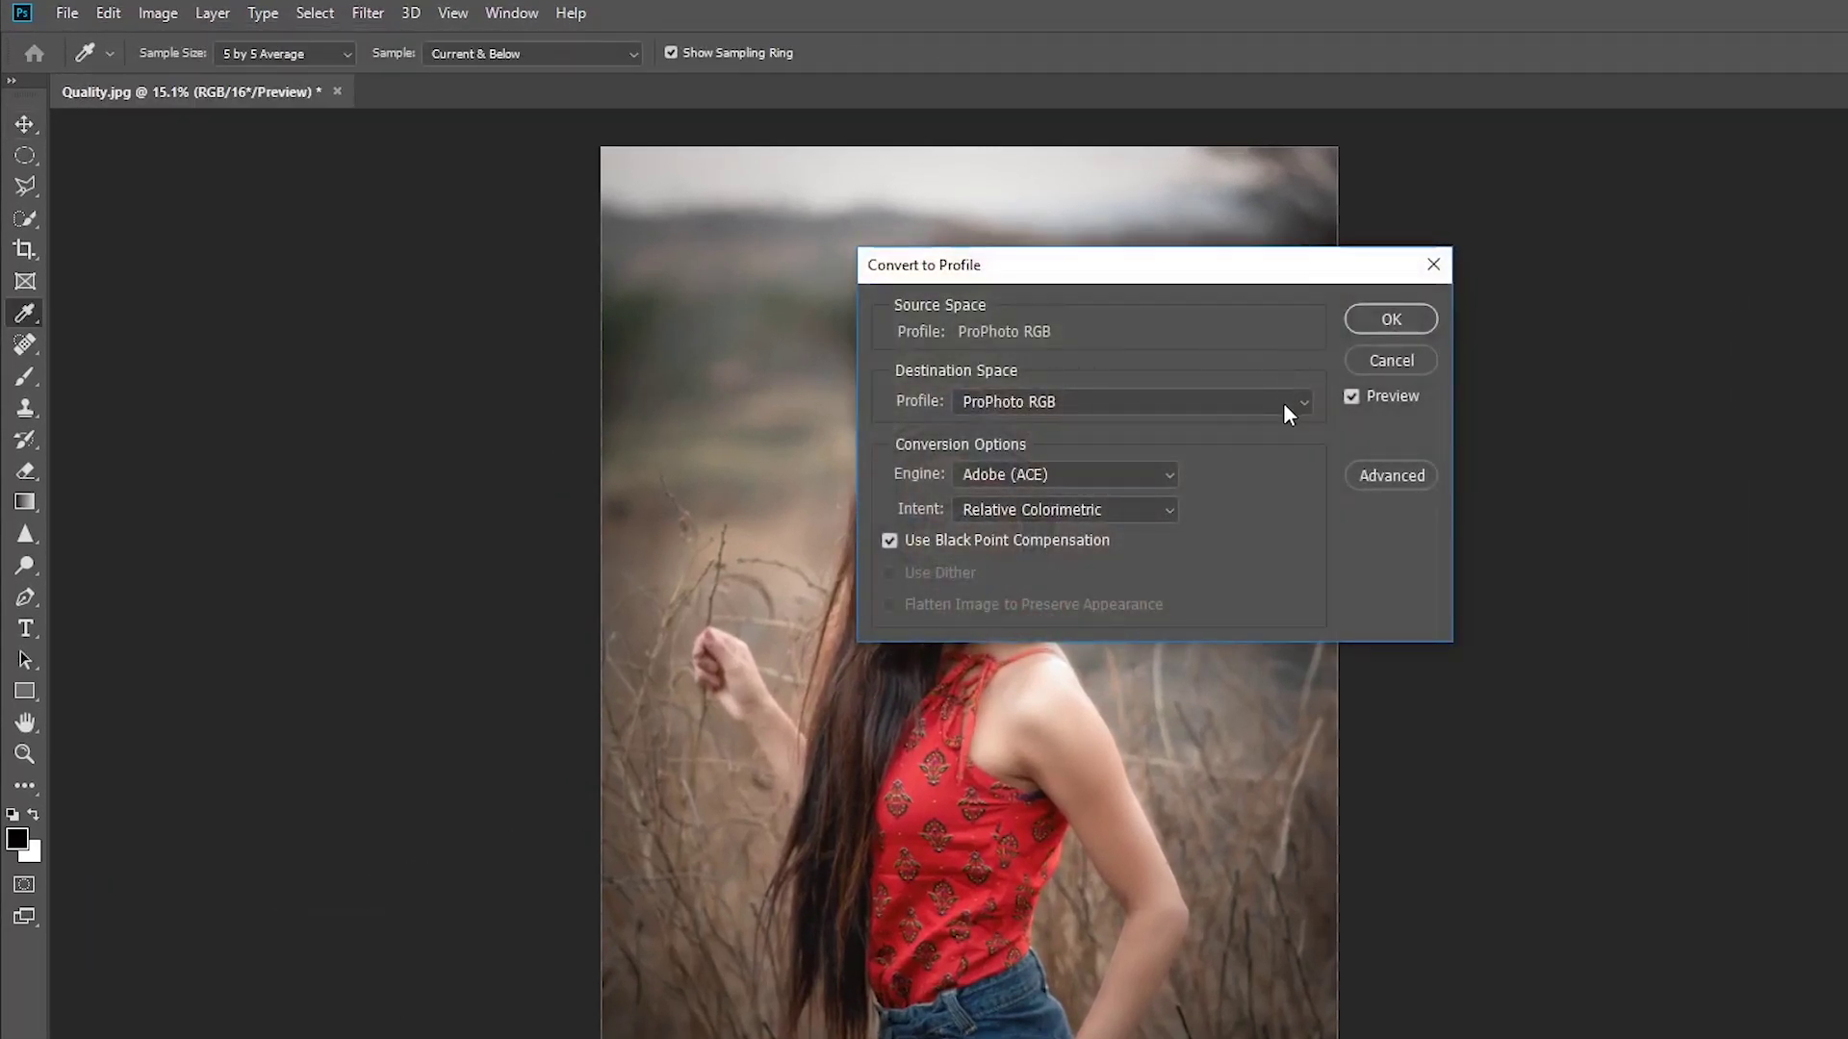
pyautogui.click(1285, 404)
pyautogui.scroll(2, 1128, 356)
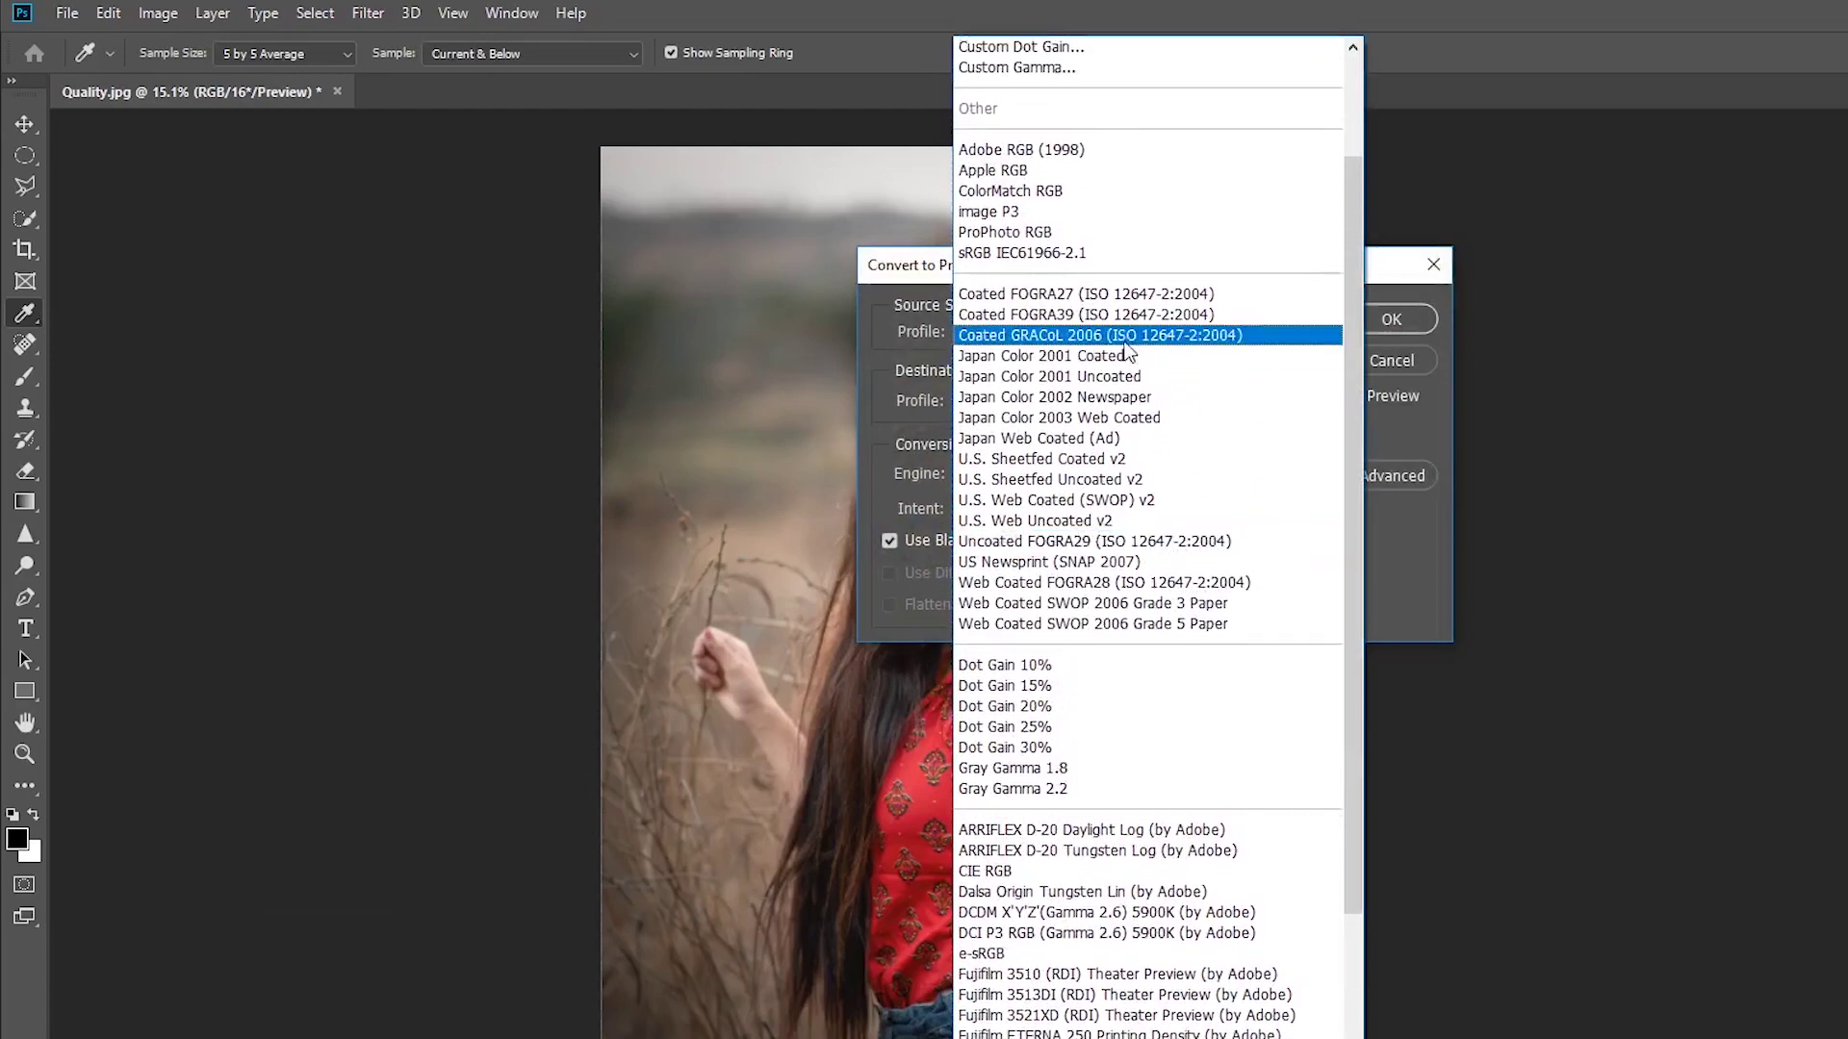
pyautogui.click(1007, 255)
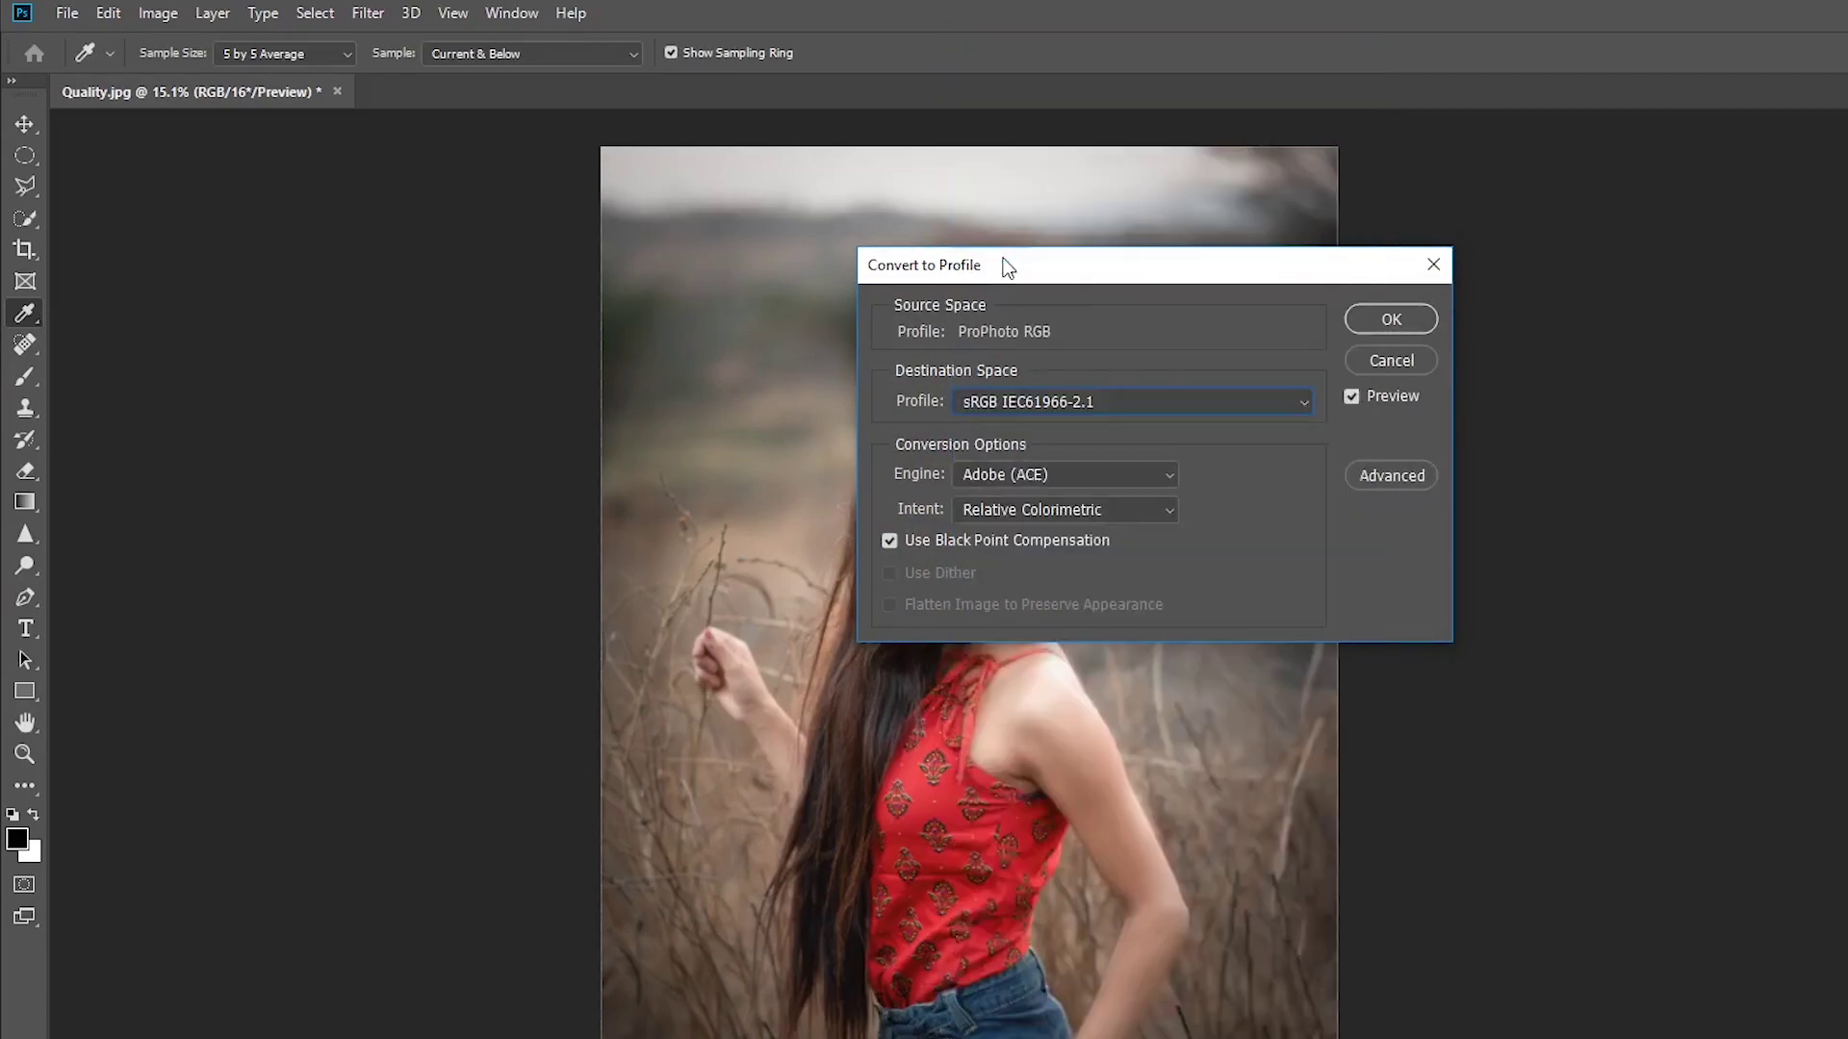
pyautogui.click(1392, 318)
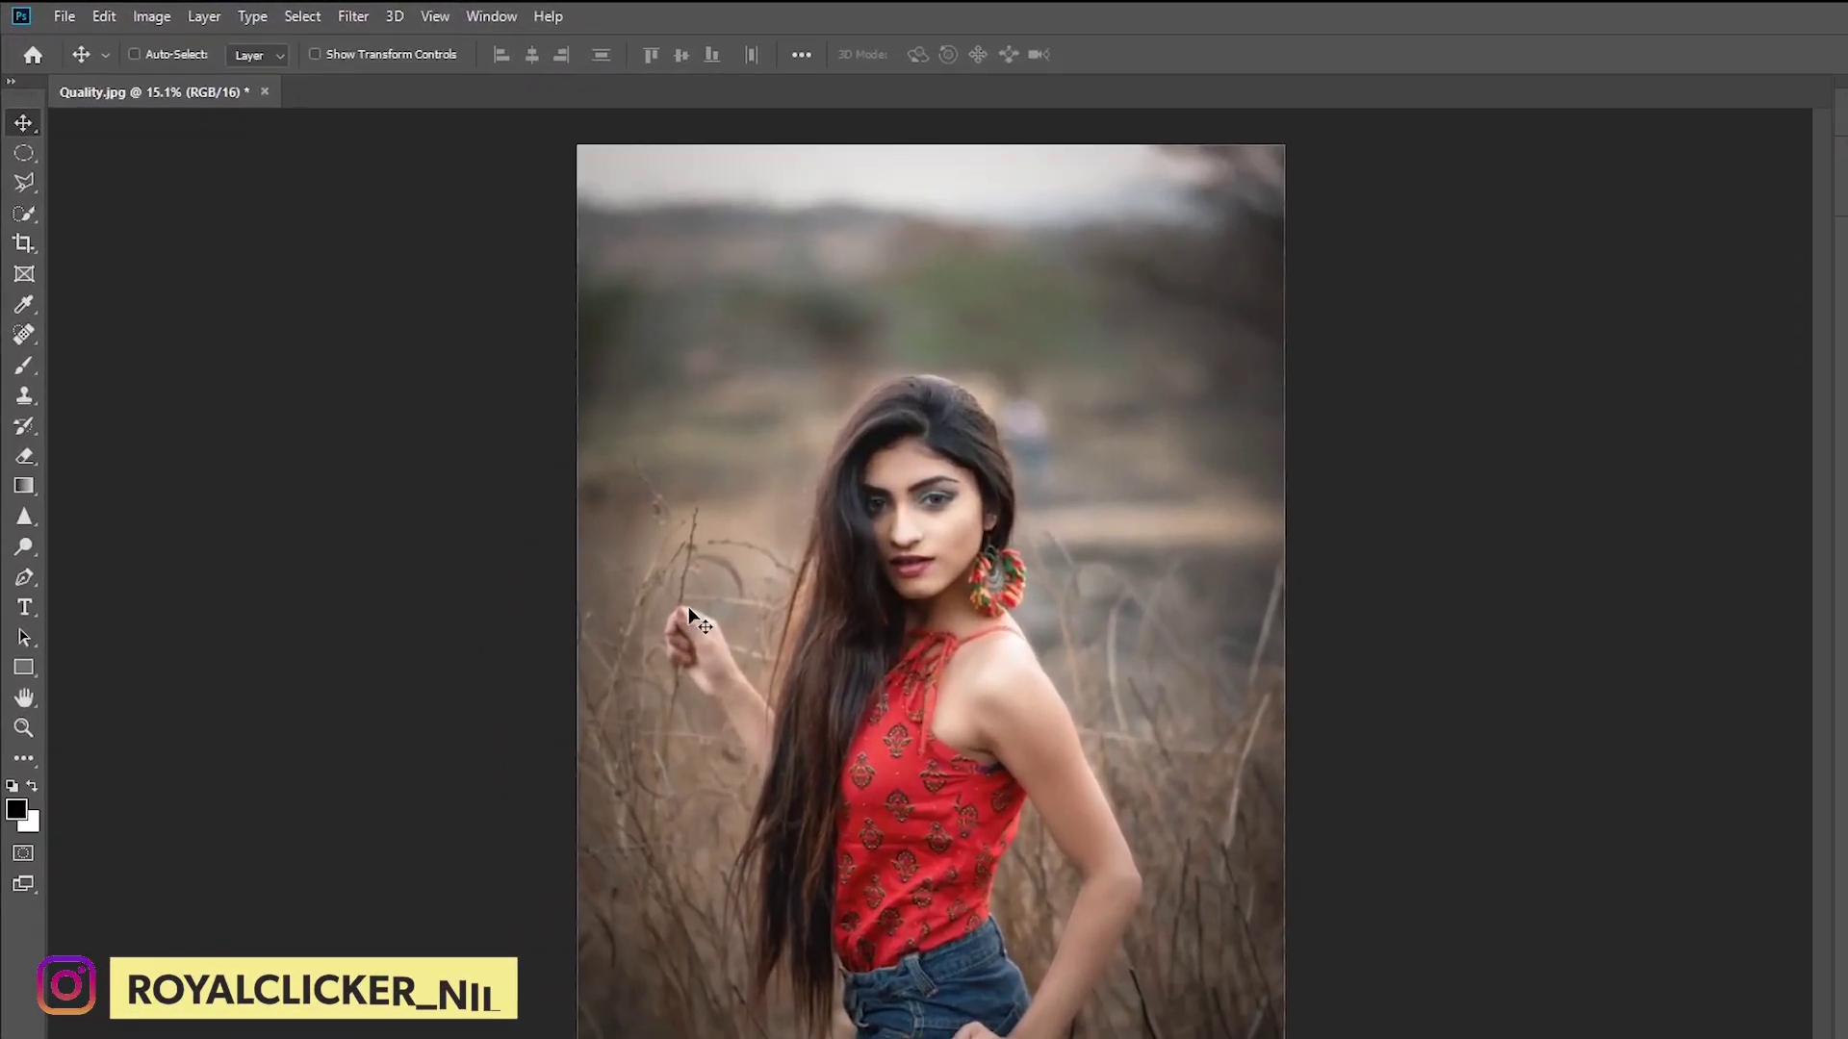
# - Change the photo's color depth to 8 Bits/Channel
pyautogui.click(149, 17)
pyautogui.moveTo(165, 43)
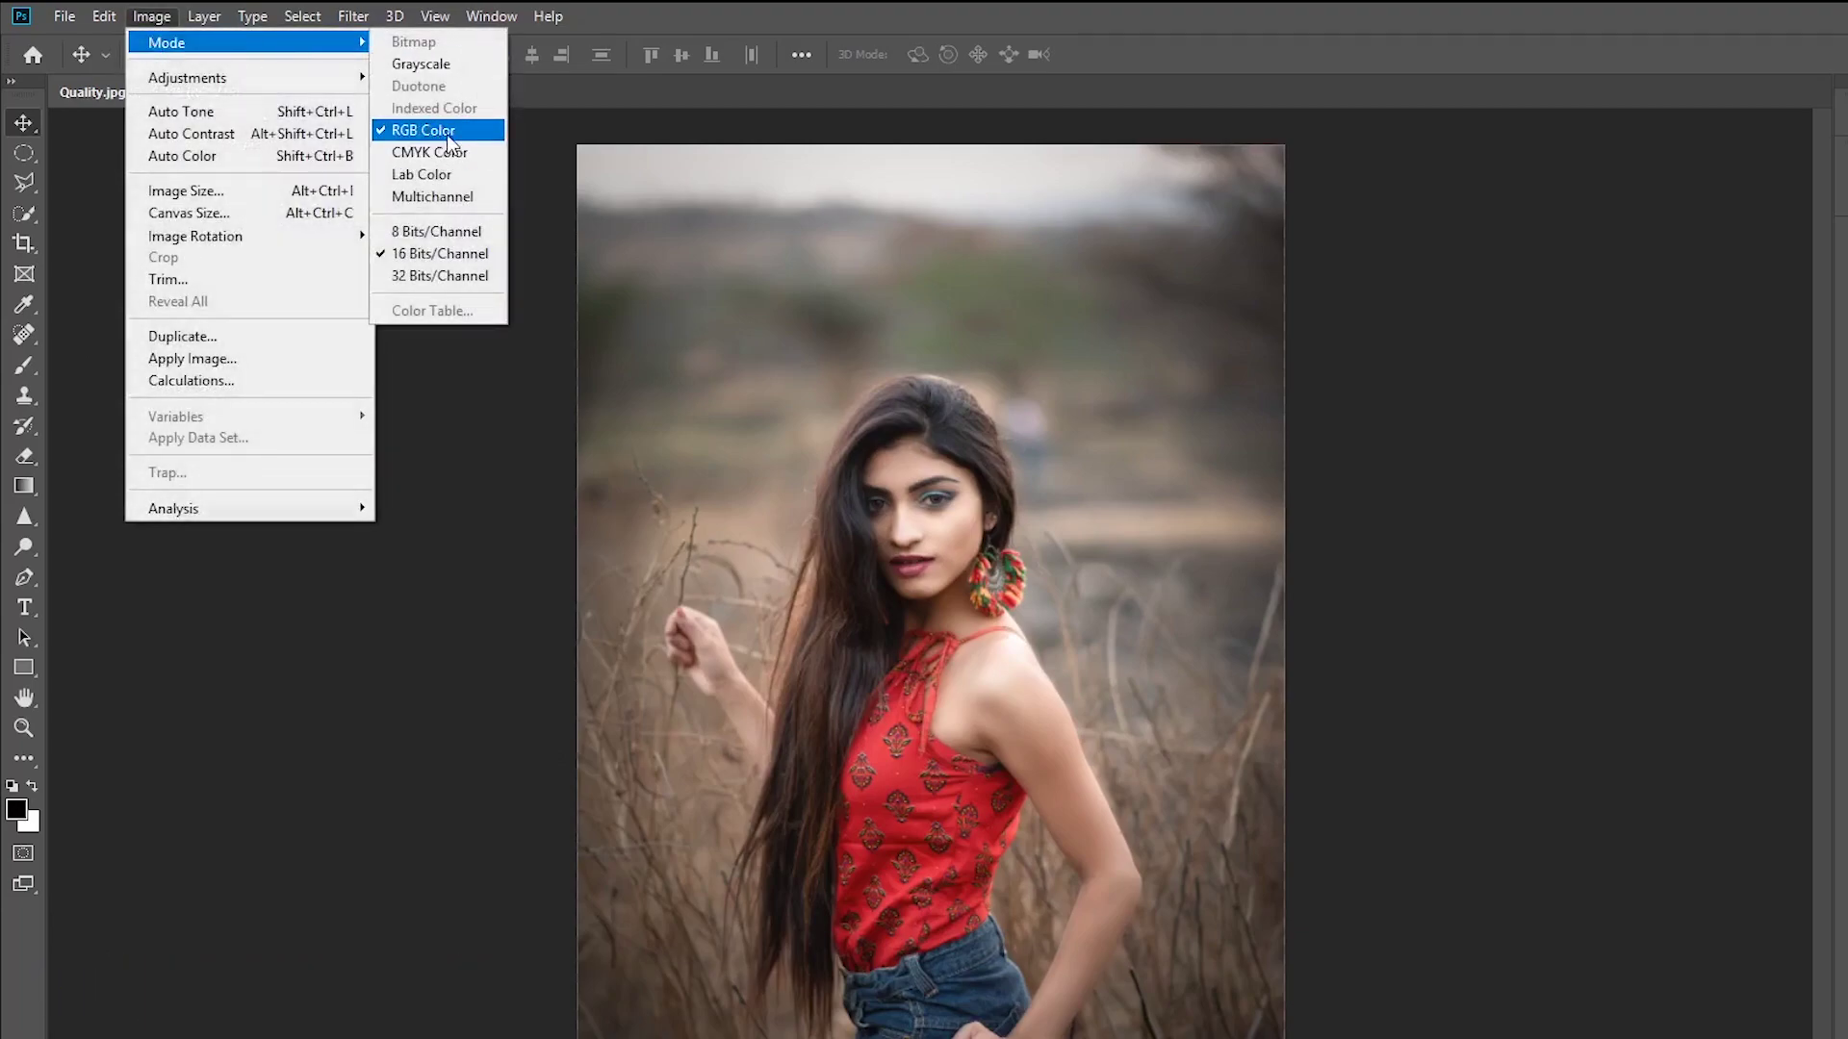
pyautogui.click(451, 233)
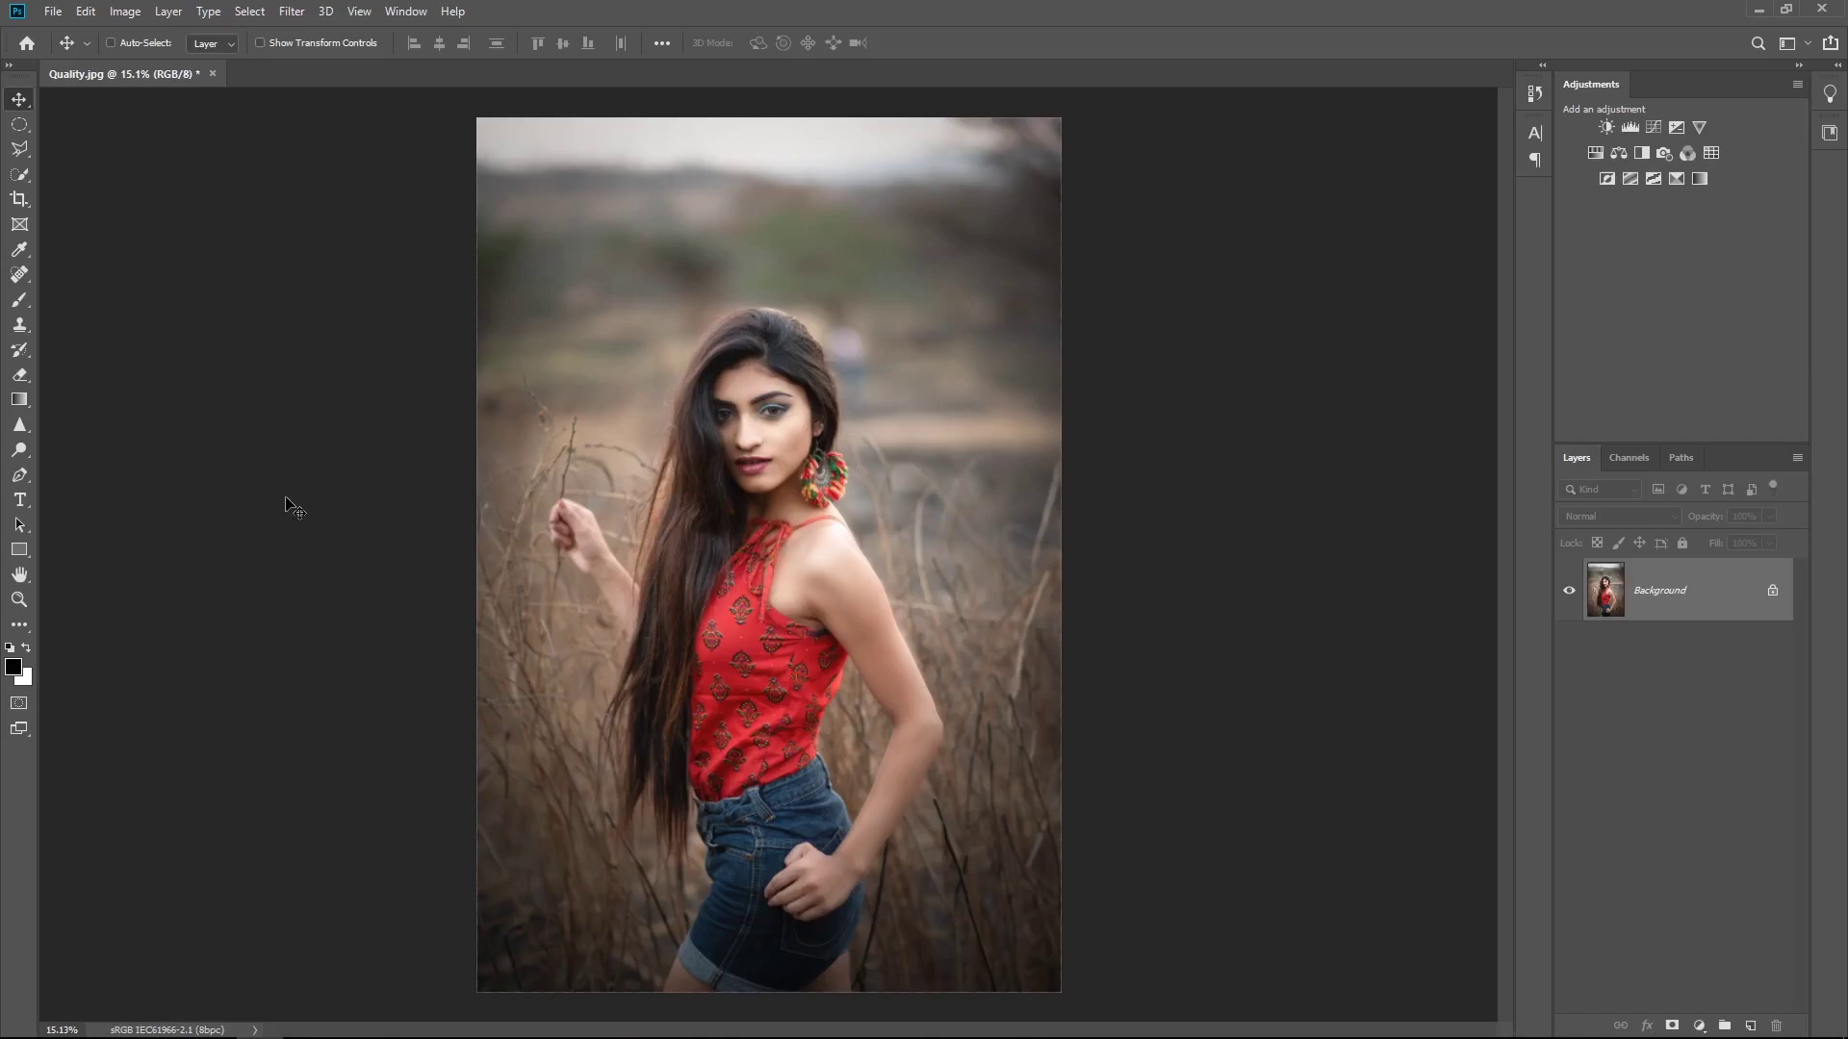
# - Try custom white (ffffff) as the color of the area surrounding the canvas
pyautogui.rightClick(1210, 374)
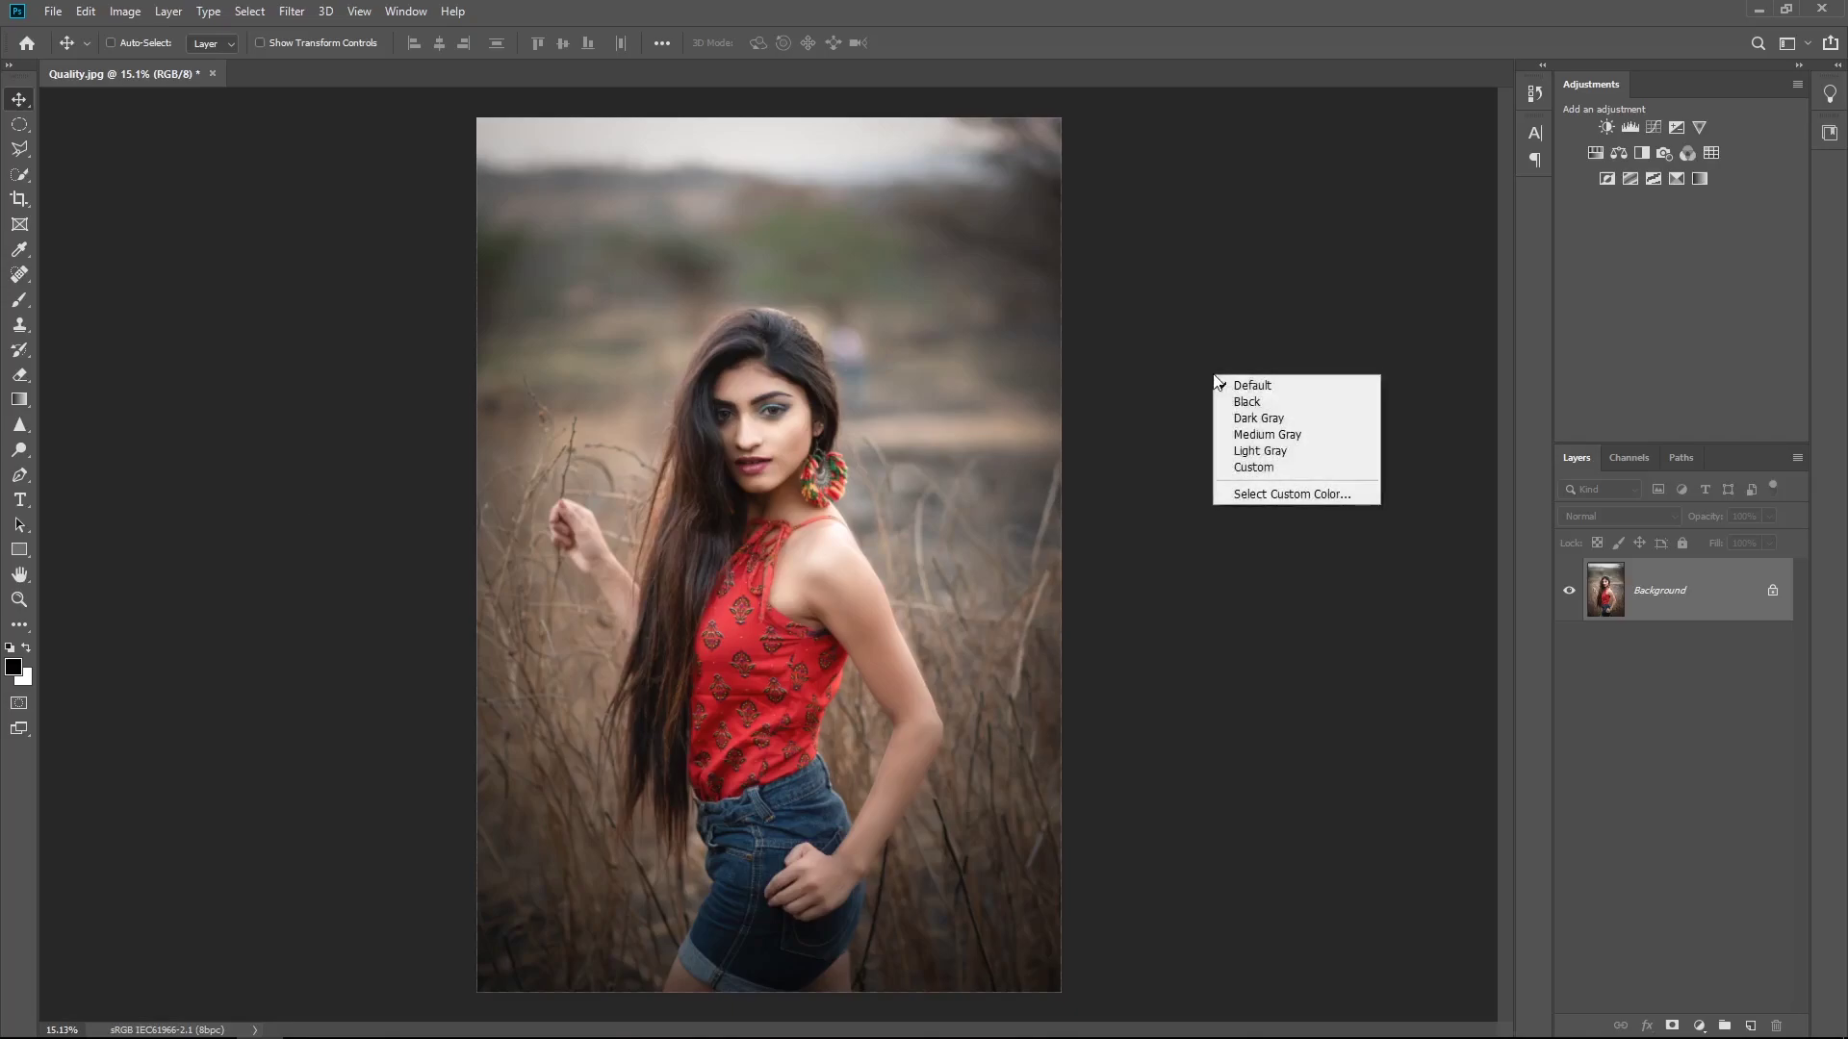
pyautogui.click(1271, 493)
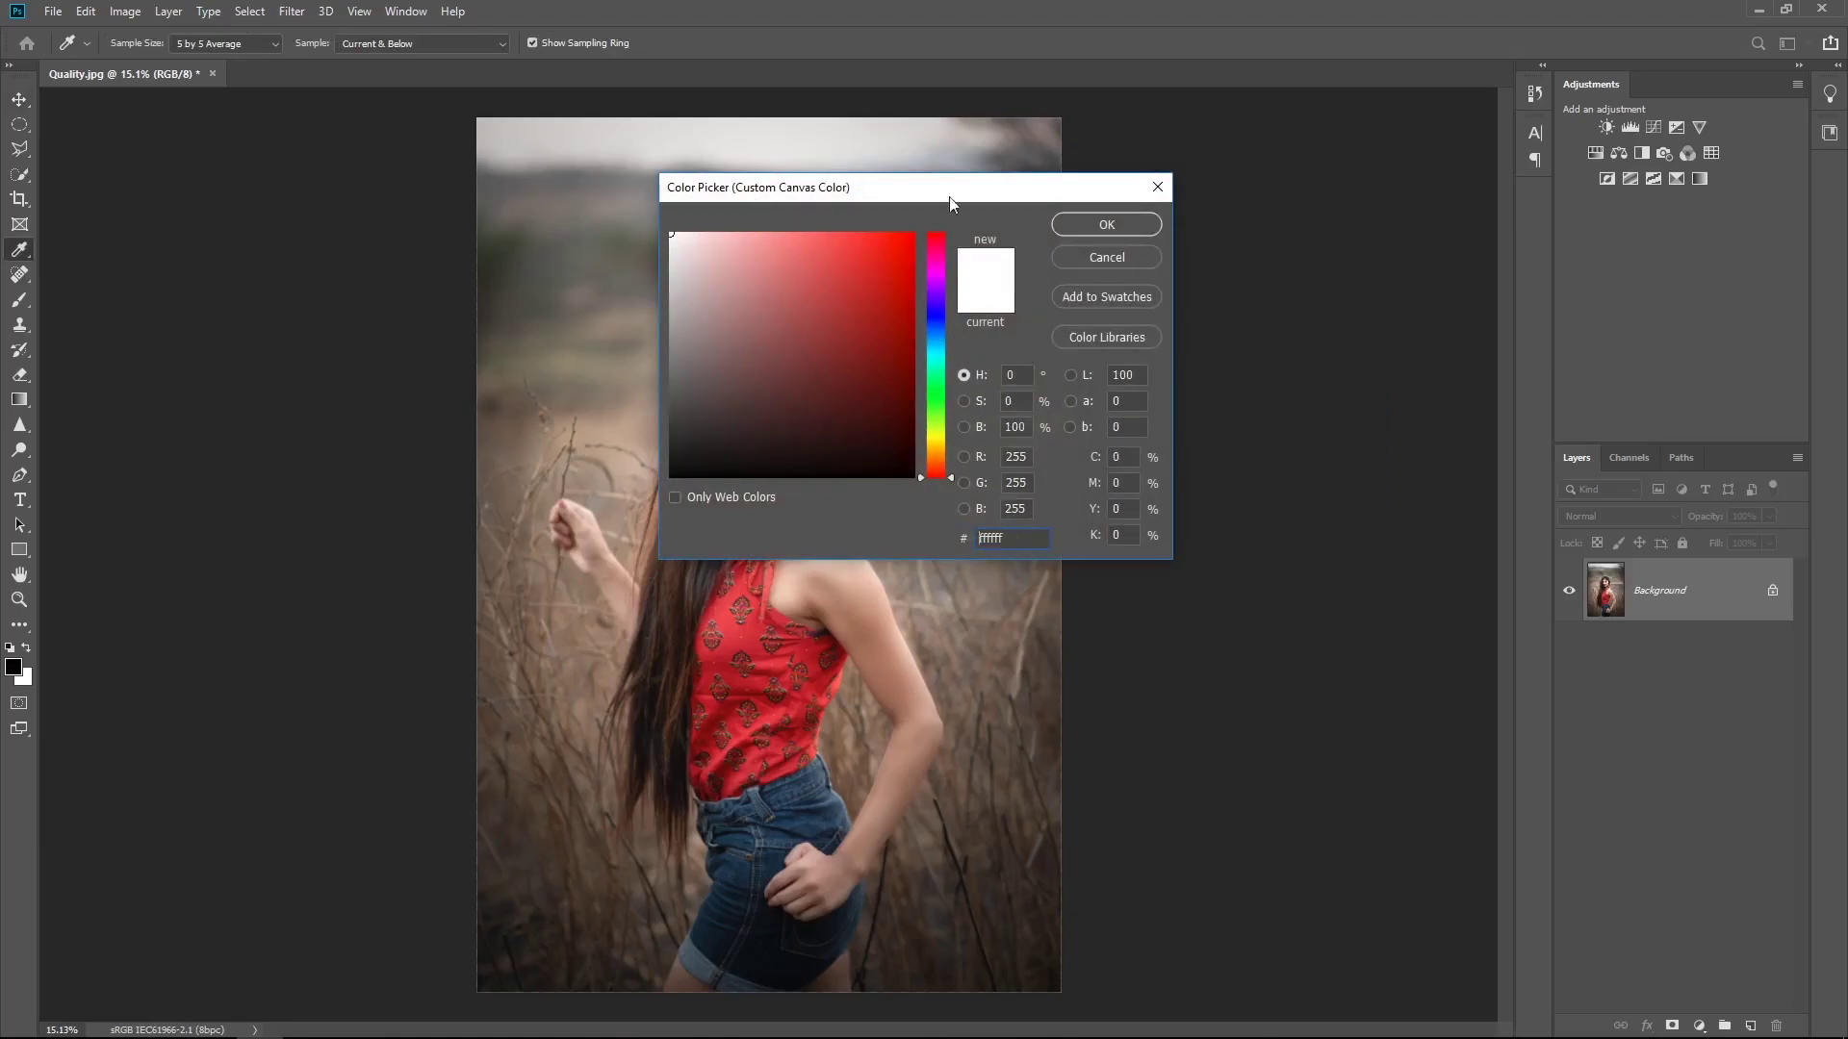
pyautogui.click(1107, 226)
# - Set the area surrounding the canvas to Black
pyautogui.rightClick(1243, 248)
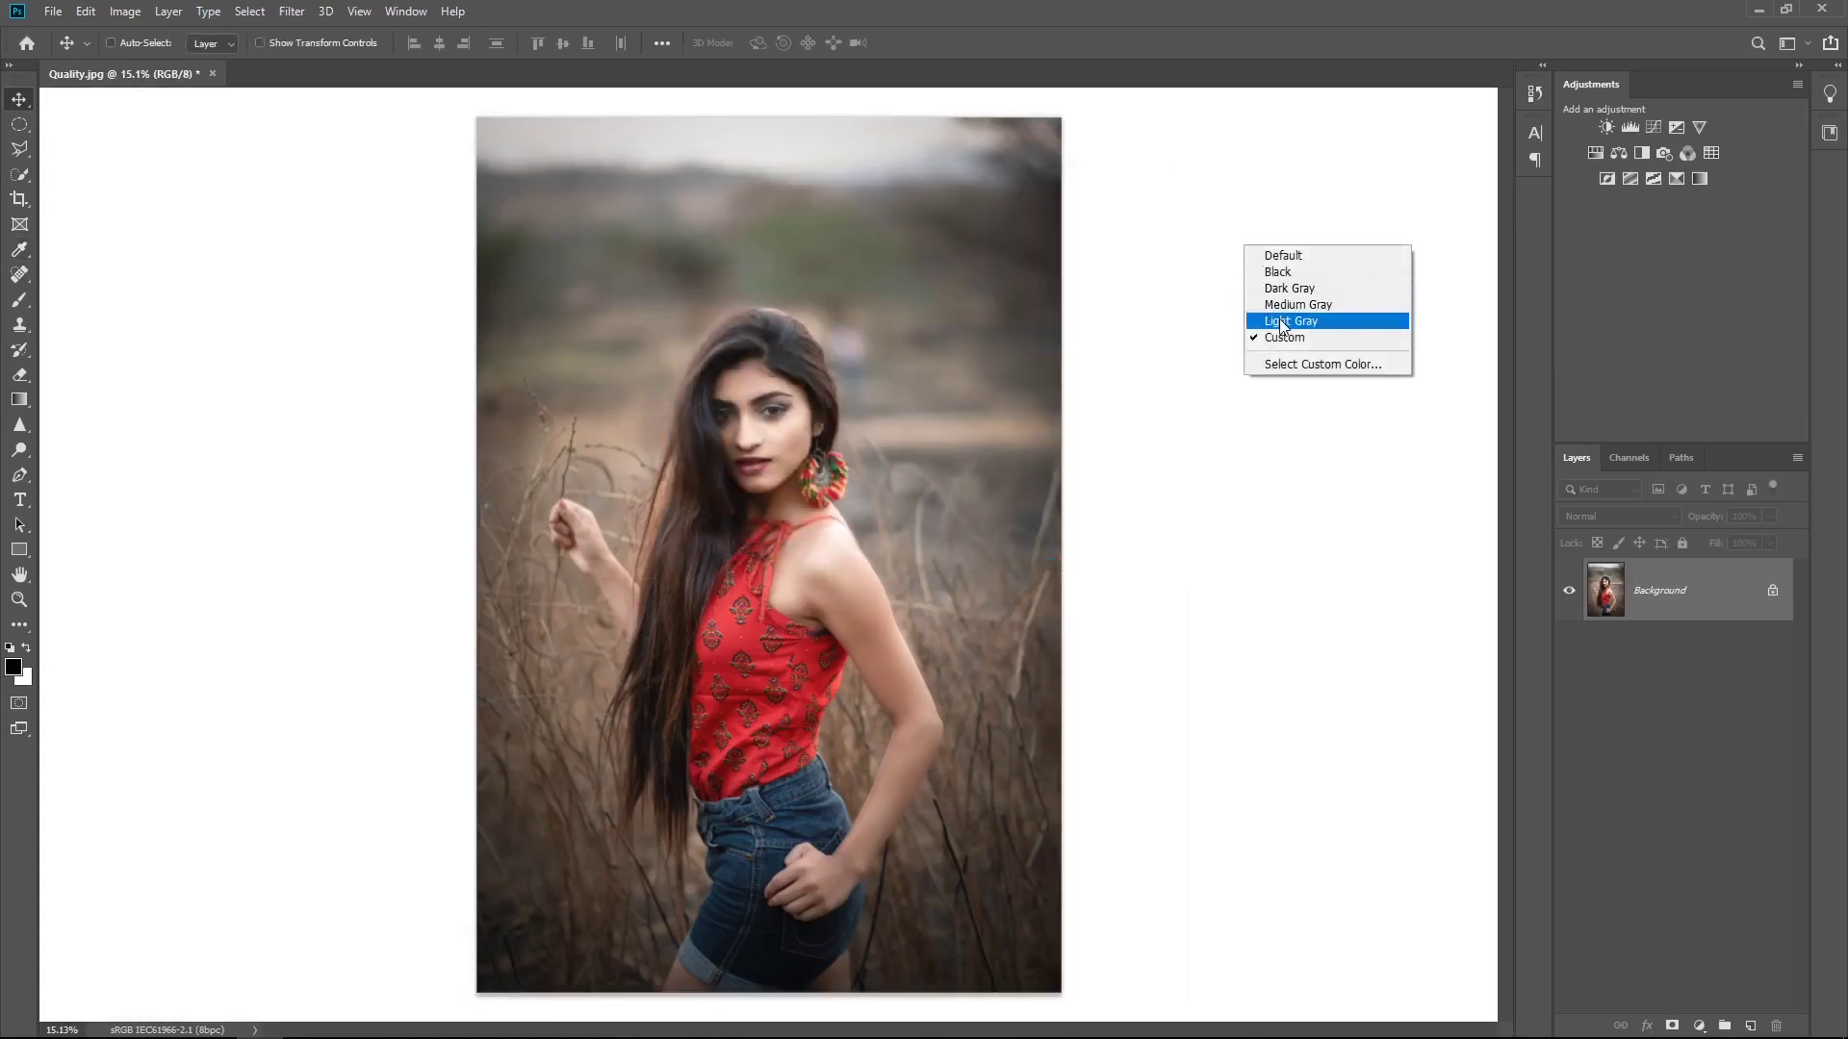
pyautogui.click(1290, 273)
pyautogui.hotkey('ctrl', '-')
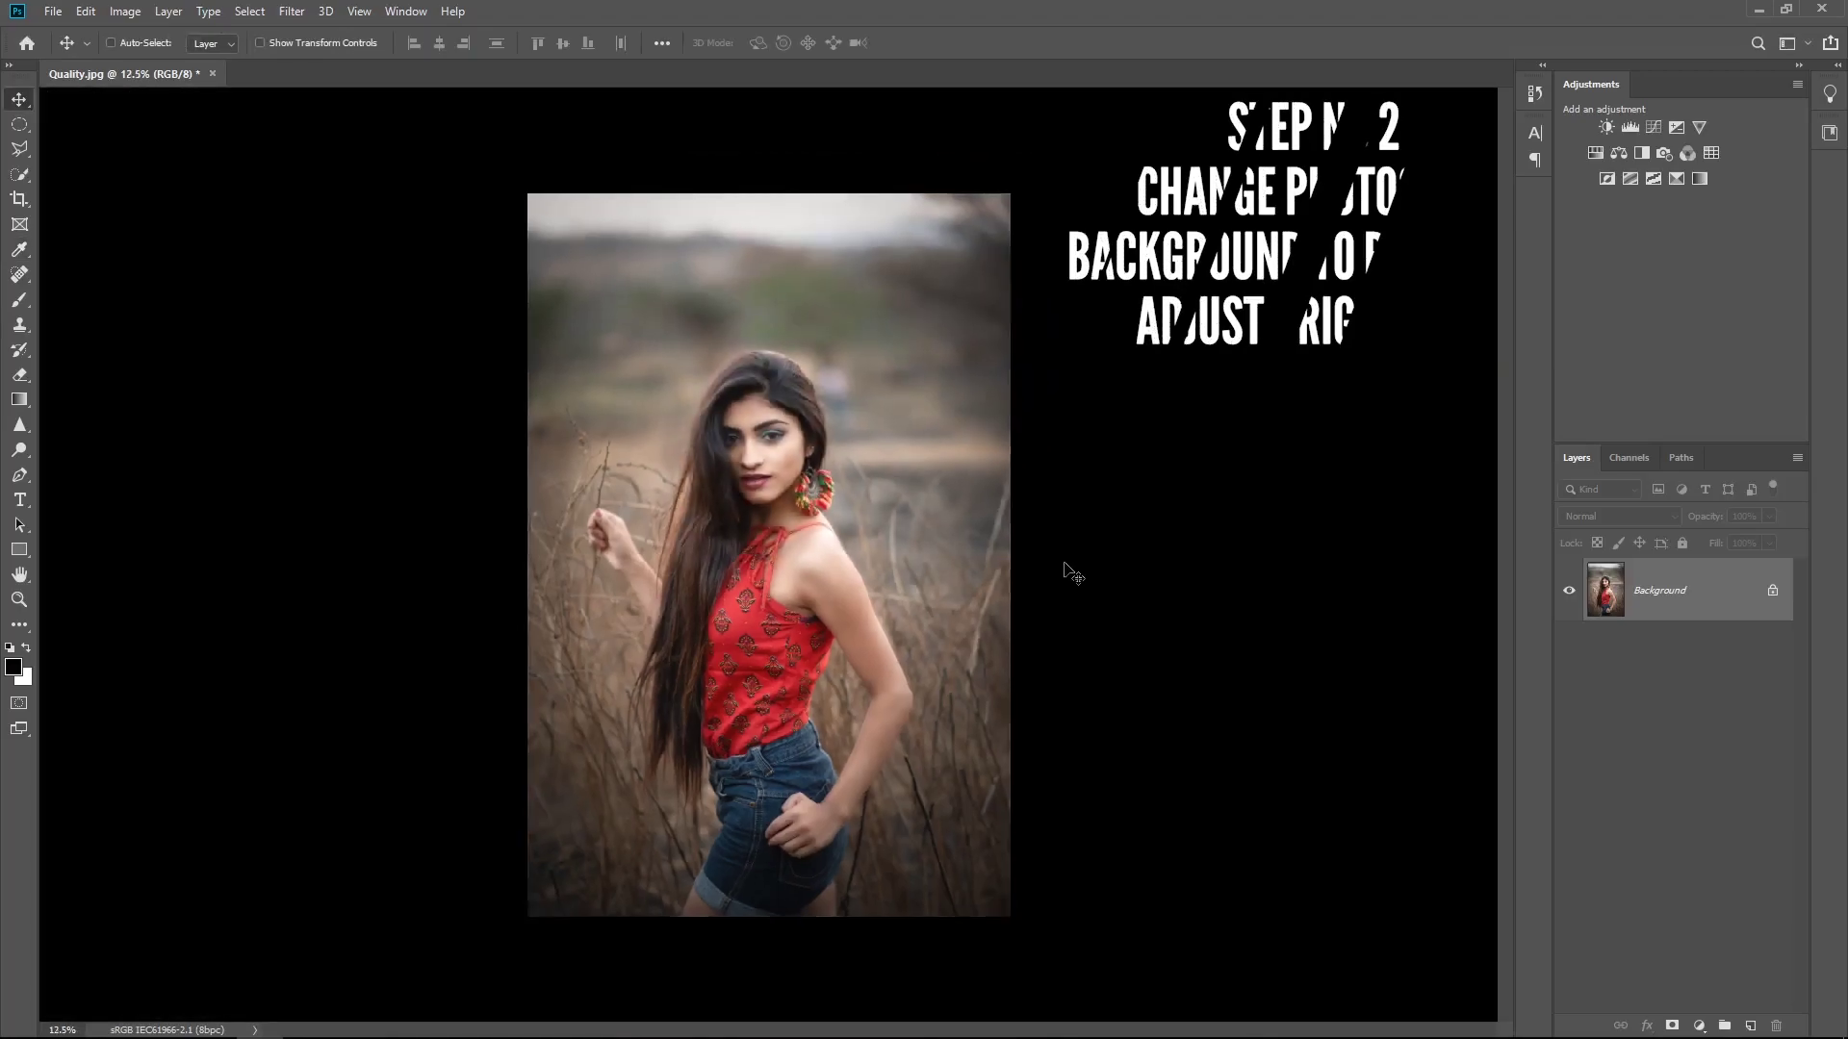
pyautogui.hotkey('ctrl', '+')
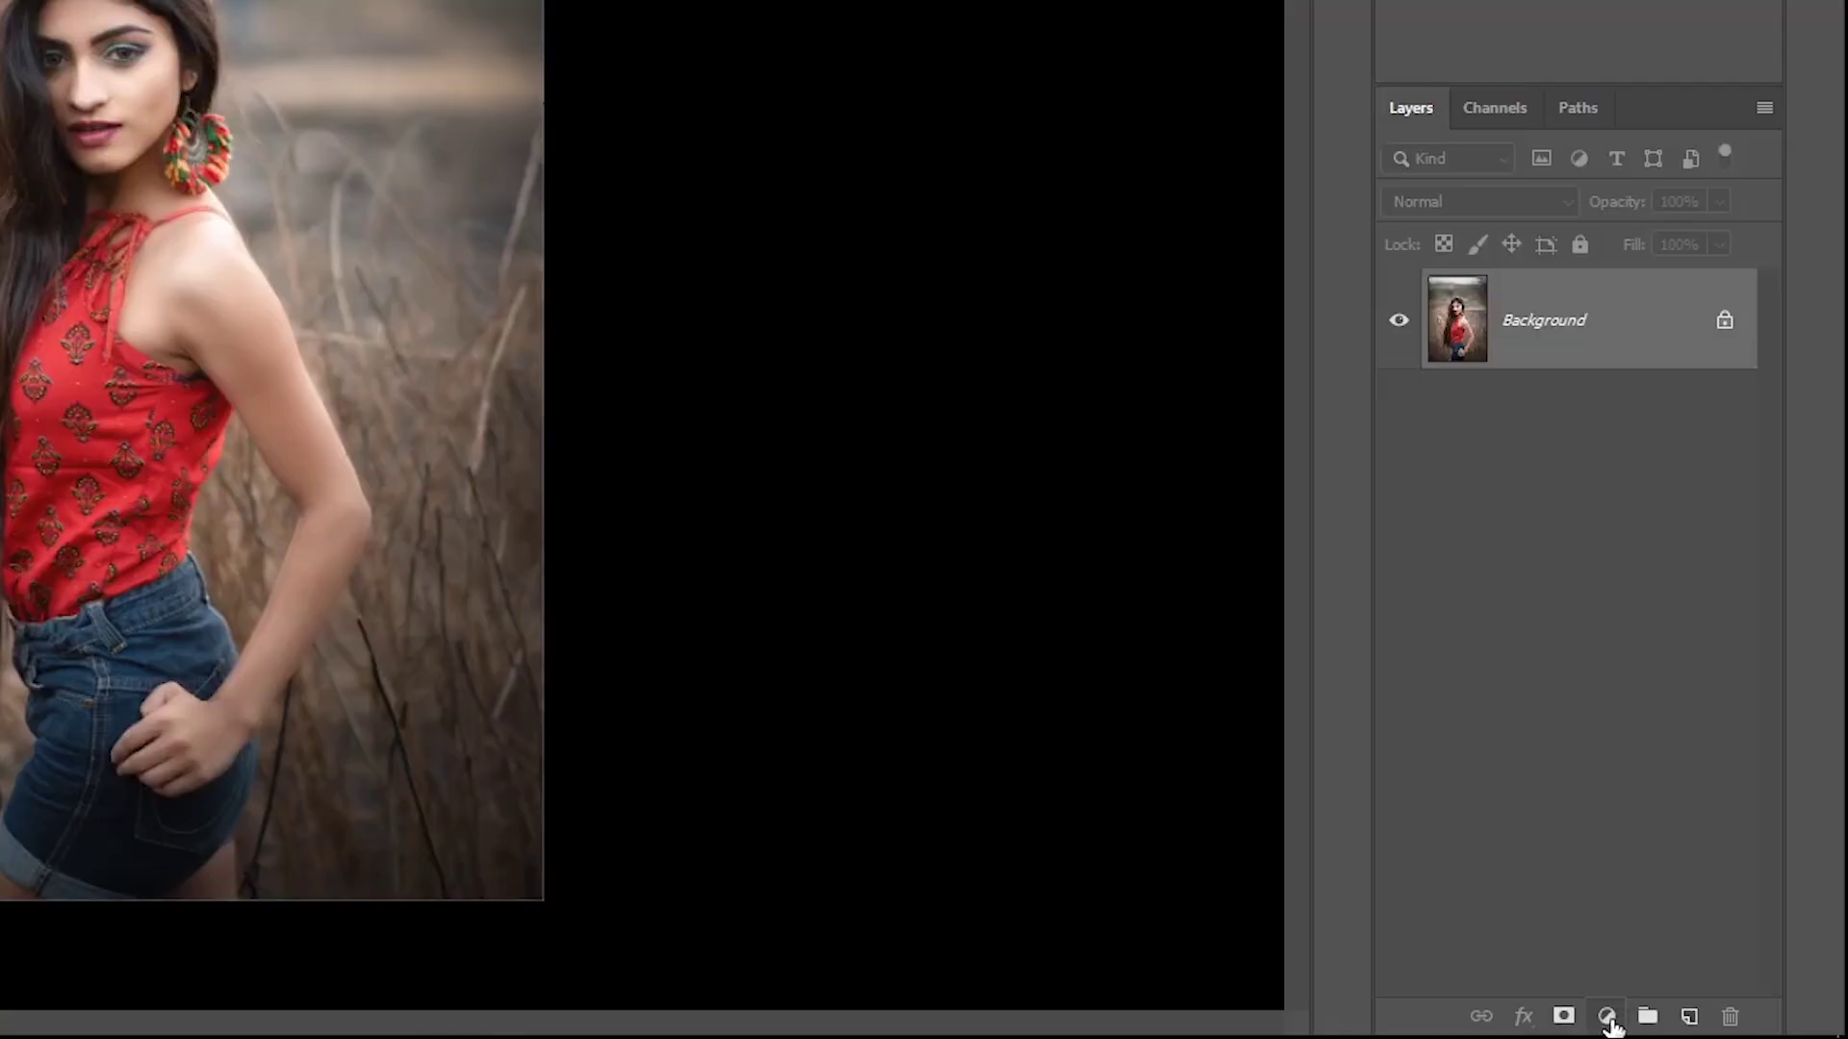
# - Add a Curves adjustment layer and move its black and white input points slightly inward to the histogram's edges
pyautogui.click(1699, 1026)
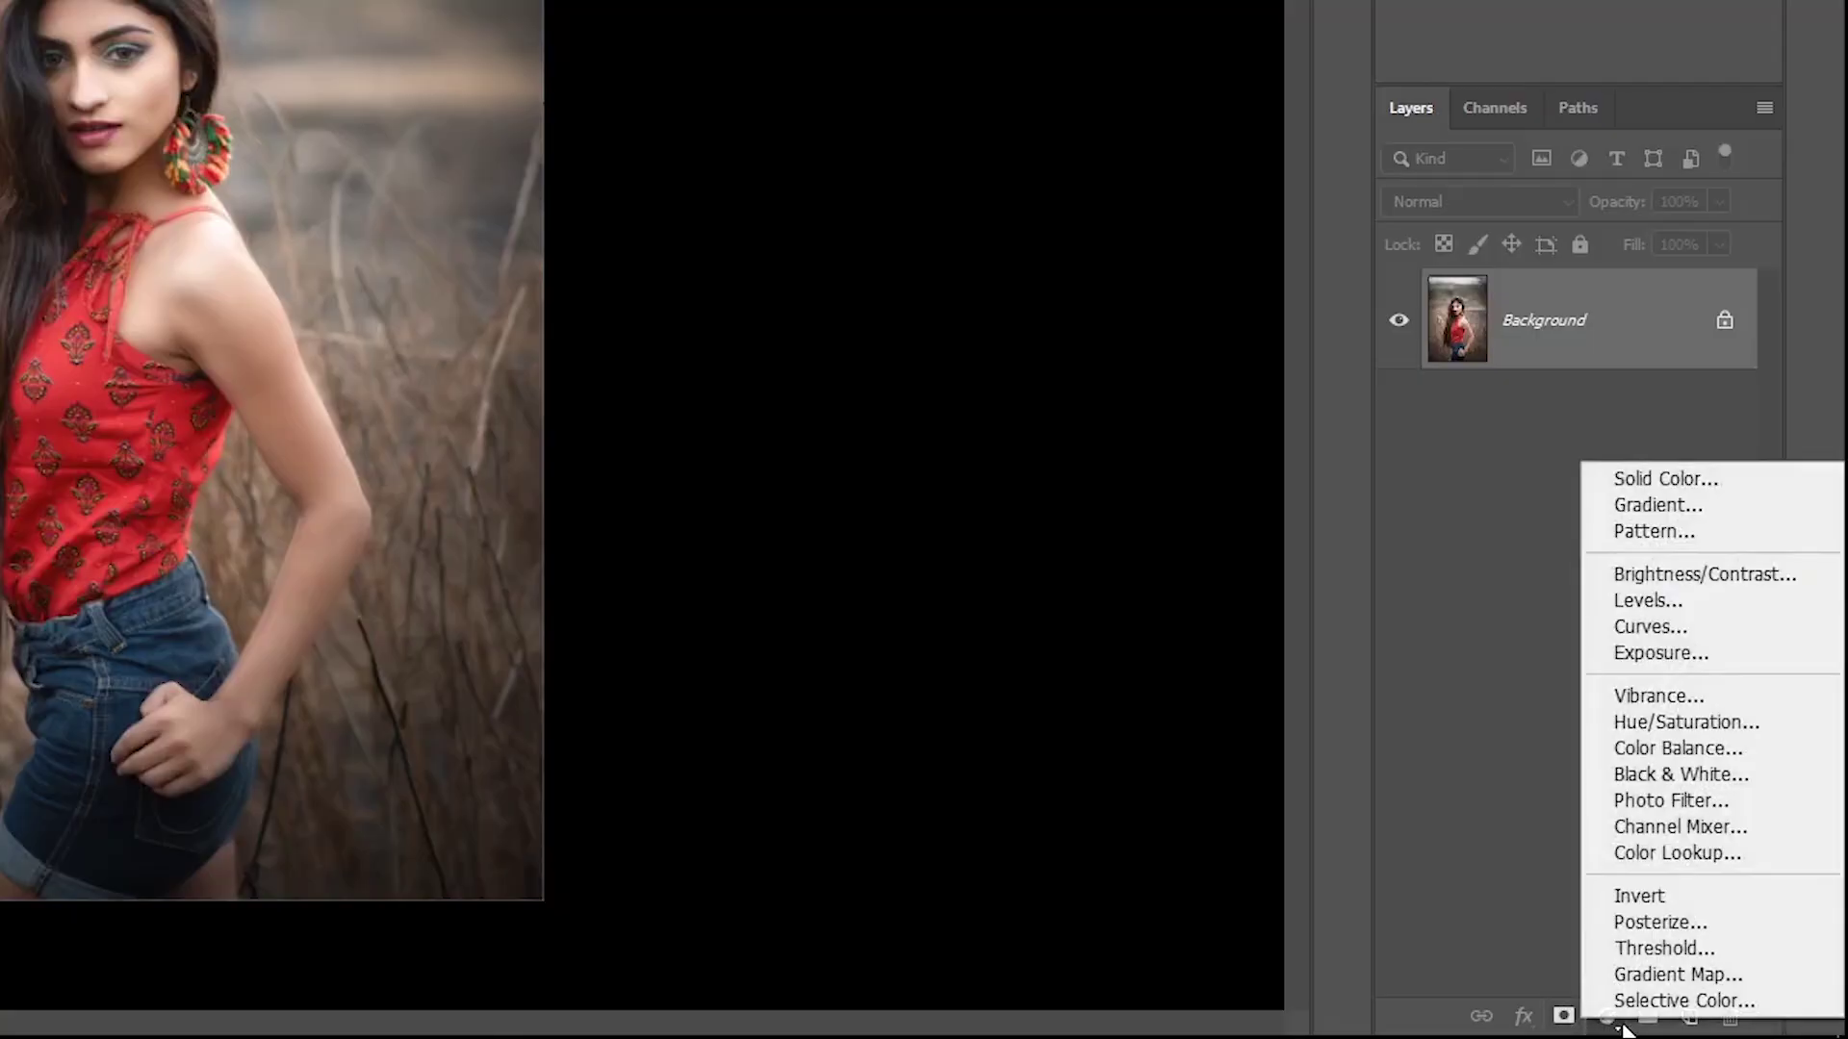
pyautogui.click(1649, 627)
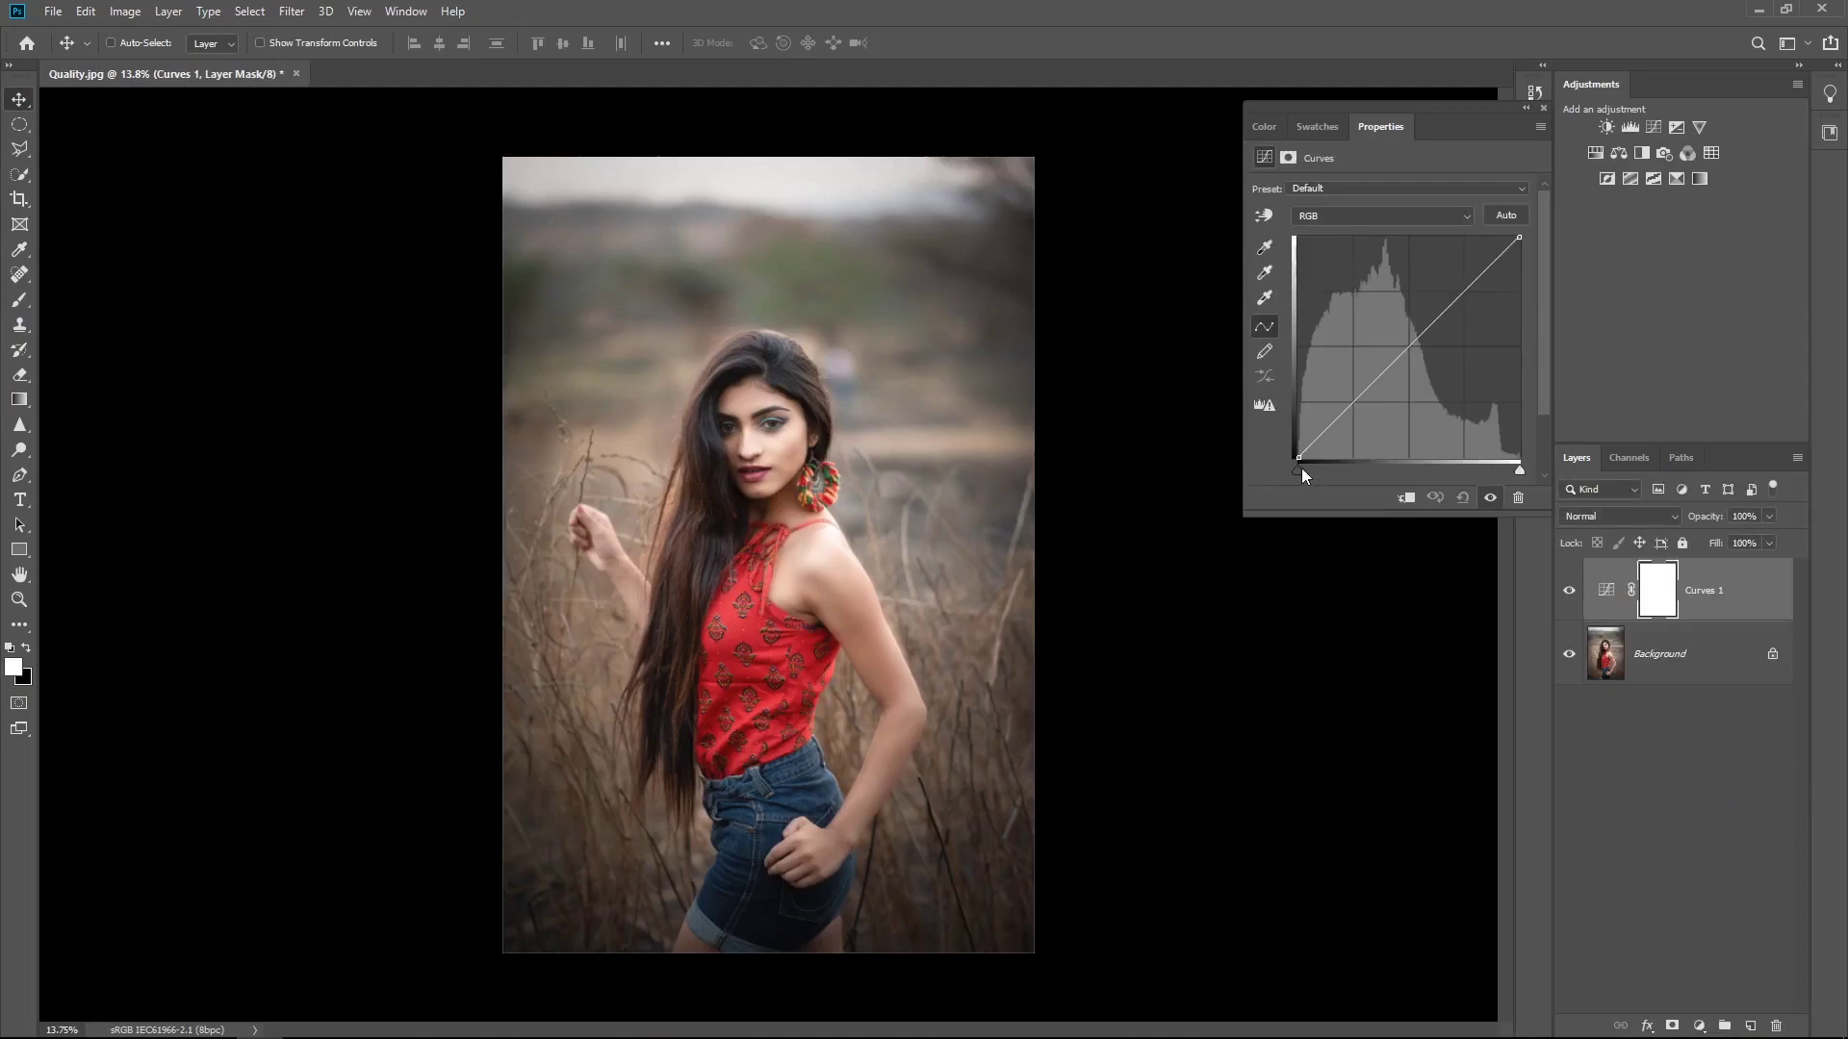
pyautogui.moveTo(1299, 470); pyautogui.dragTo(1313, 470)
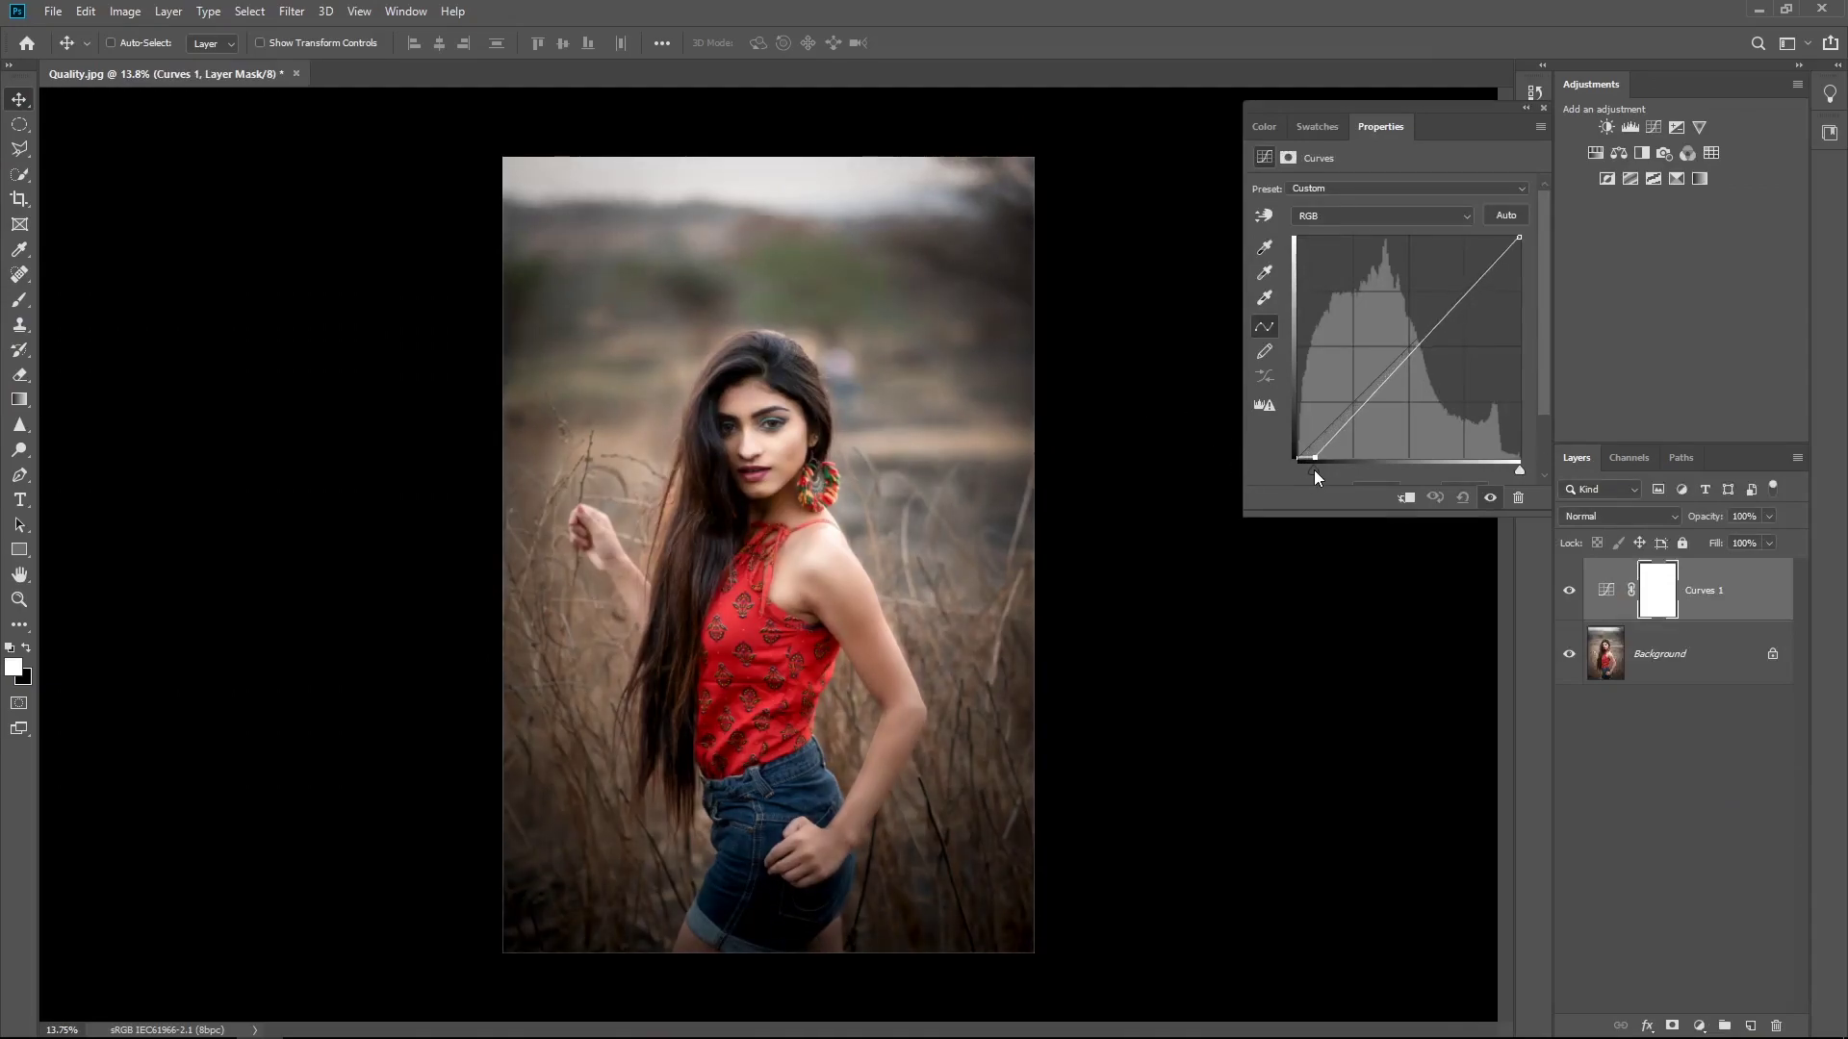
pyautogui.moveTo(1518, 469); pyautogui.dragTo(1503, 467)
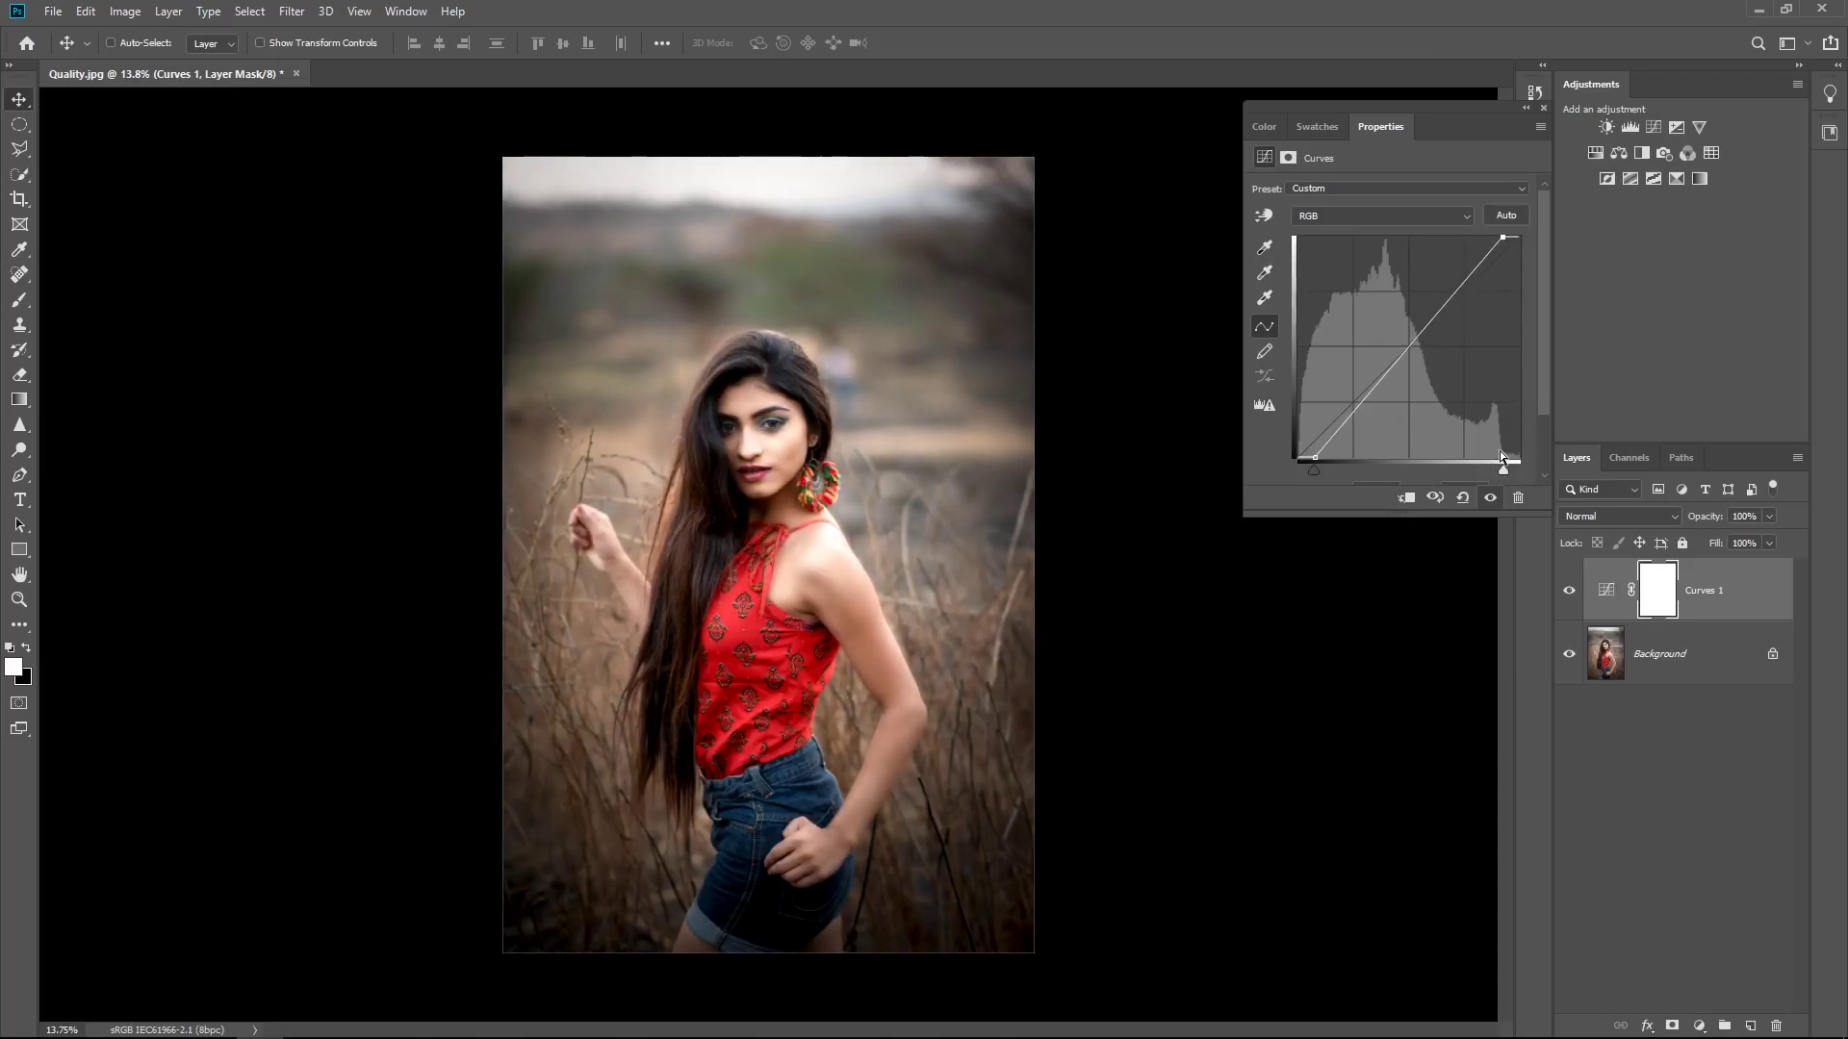
# - Compare the photo with and without the Curves adjustment
pyautogui.keyDown('alt'); pyautogui.click(1570, 656); pyautogui.keyUp('alt')
pyautogui.keyDown('alt'); pyautogui.click(1570, 656); pyautogui.keyUp('alt')
pyautogui.keyDown('alt'); pyautogui.click(1570, 657); pyautogui.keyUp('alt')
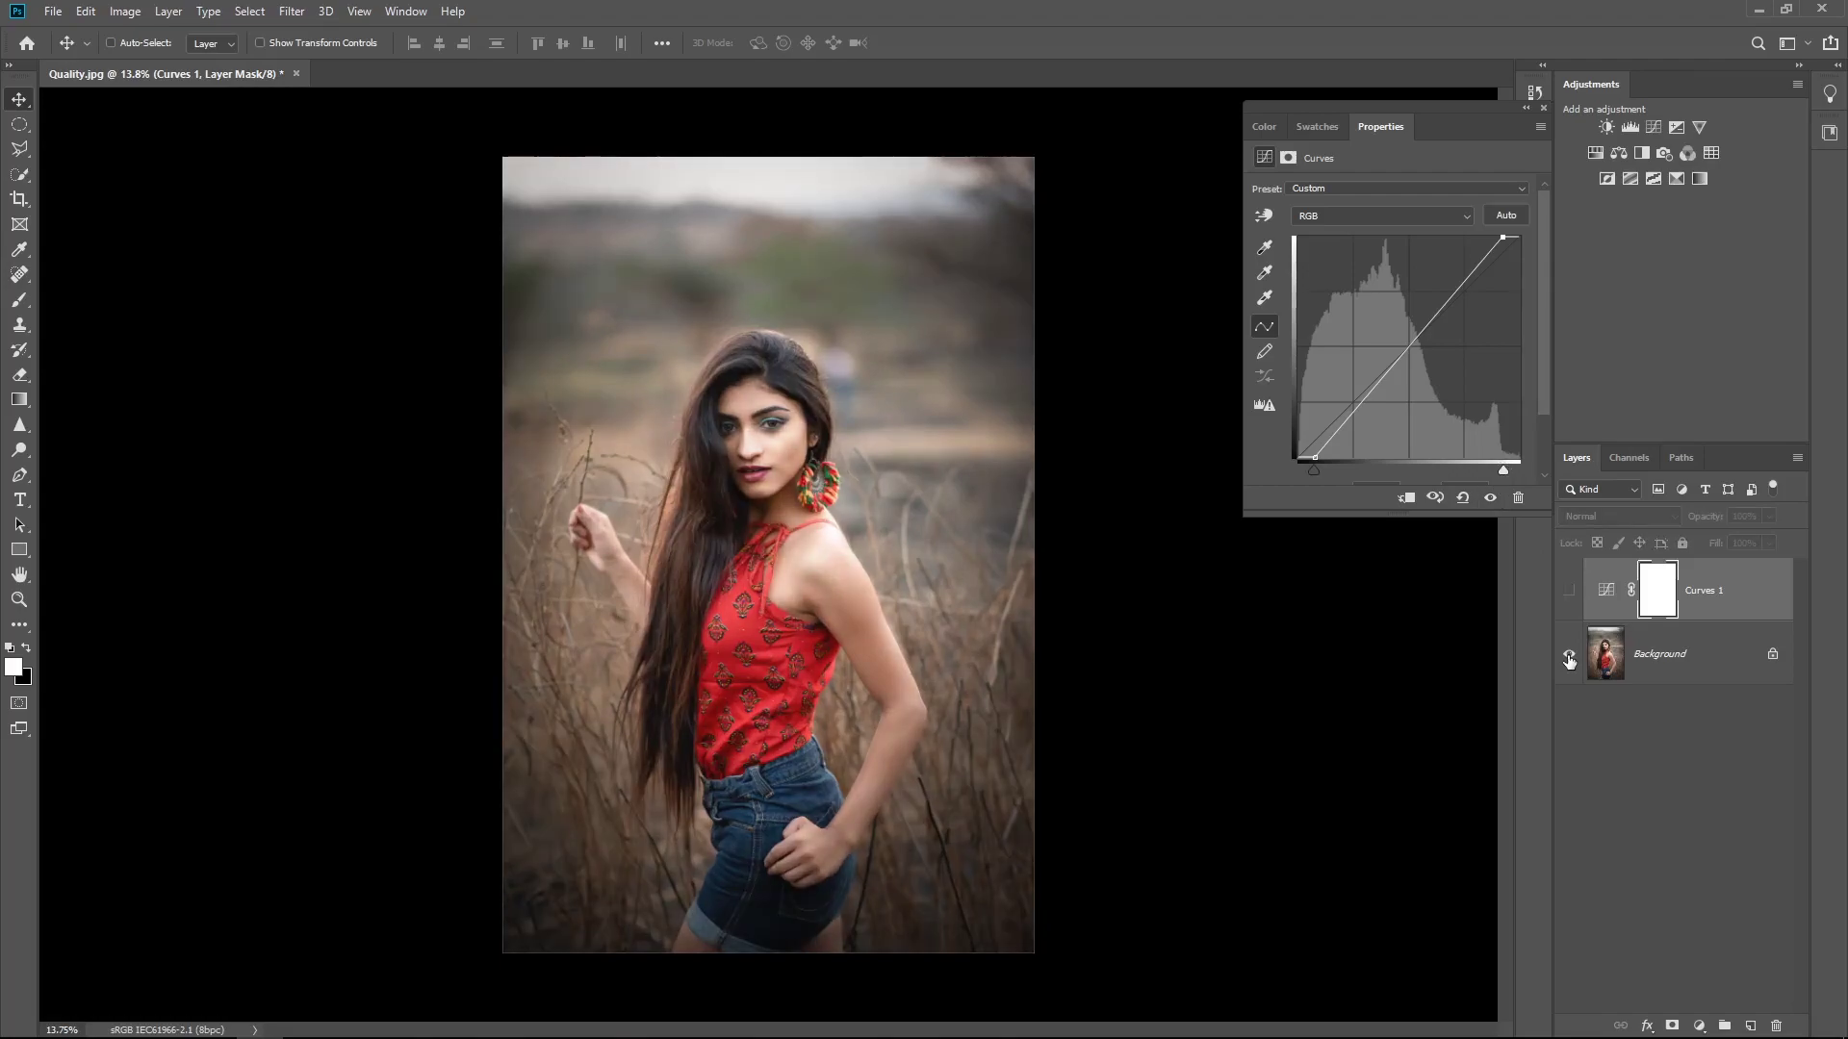
pyautogui.keyDown('alt'); pyautogui.click(1569, 656); pyautogui.keyUp('alt')
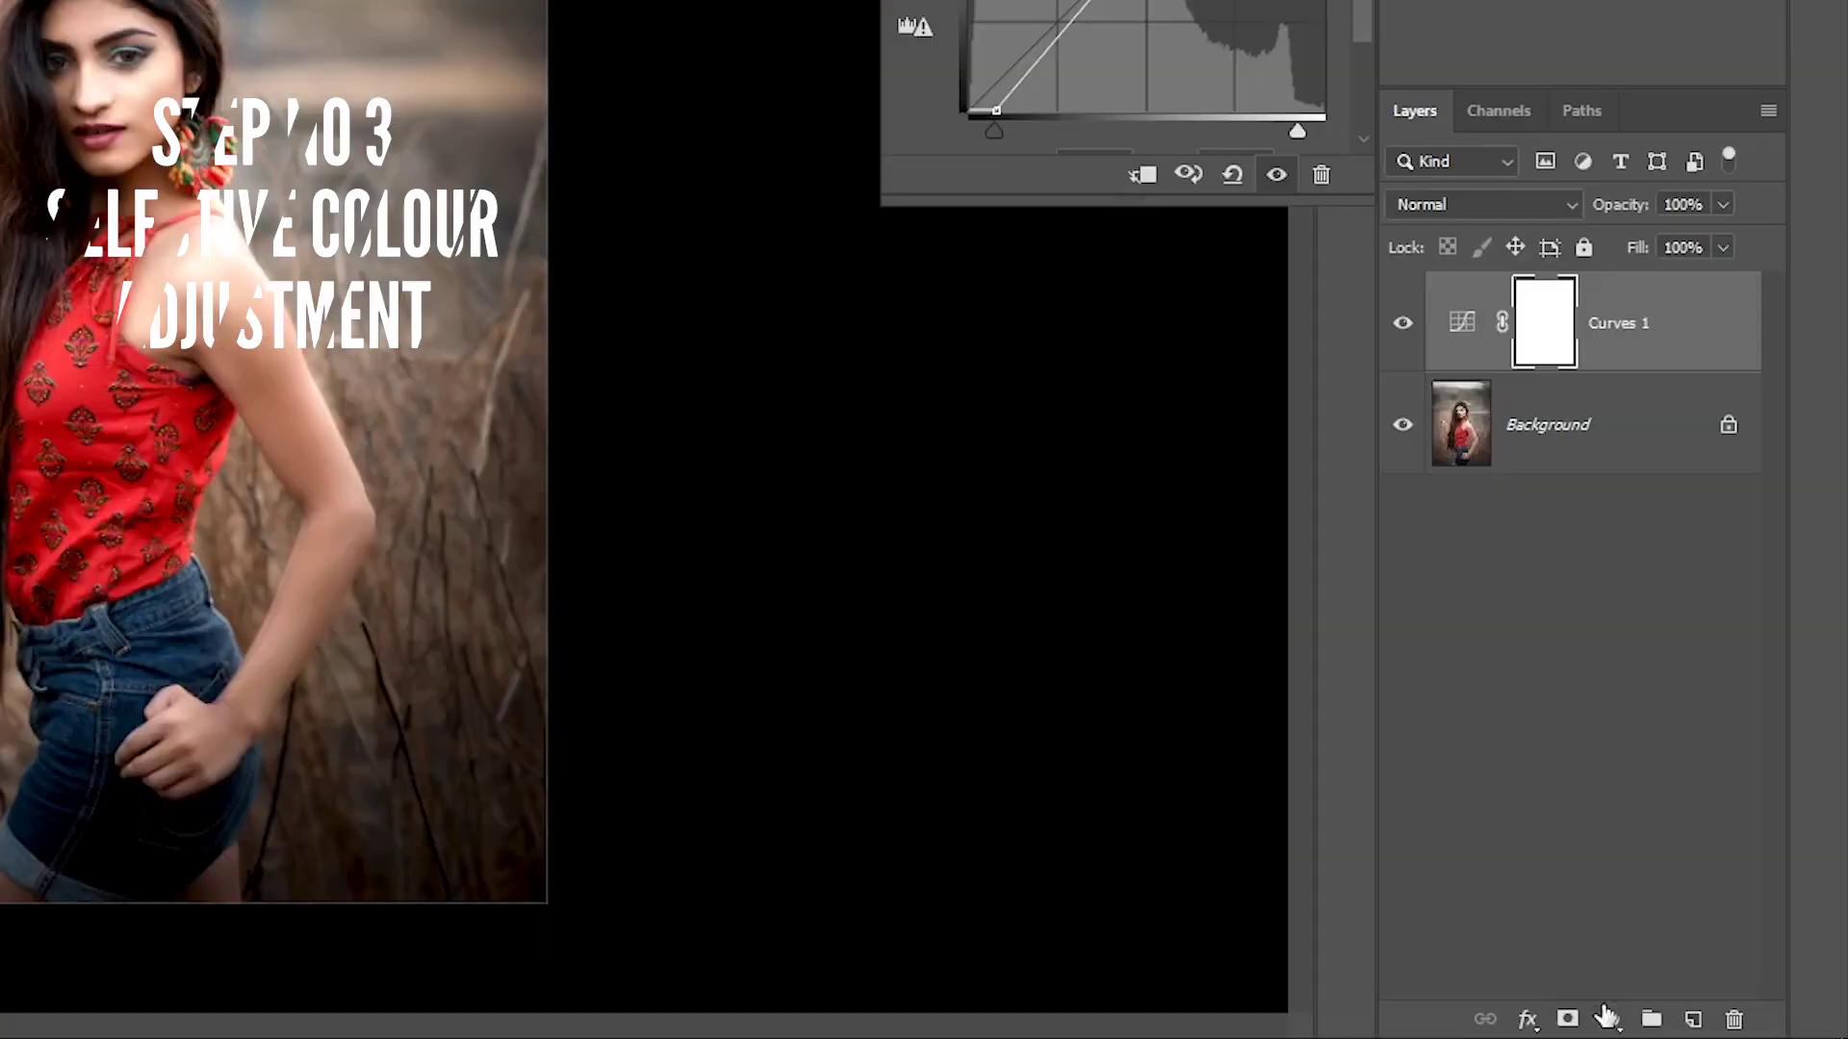
# - Add a Selective Color adjustment layer and set its Reds to Cyan -22% and Black +22%
pyautogui.click(1698, 1026)
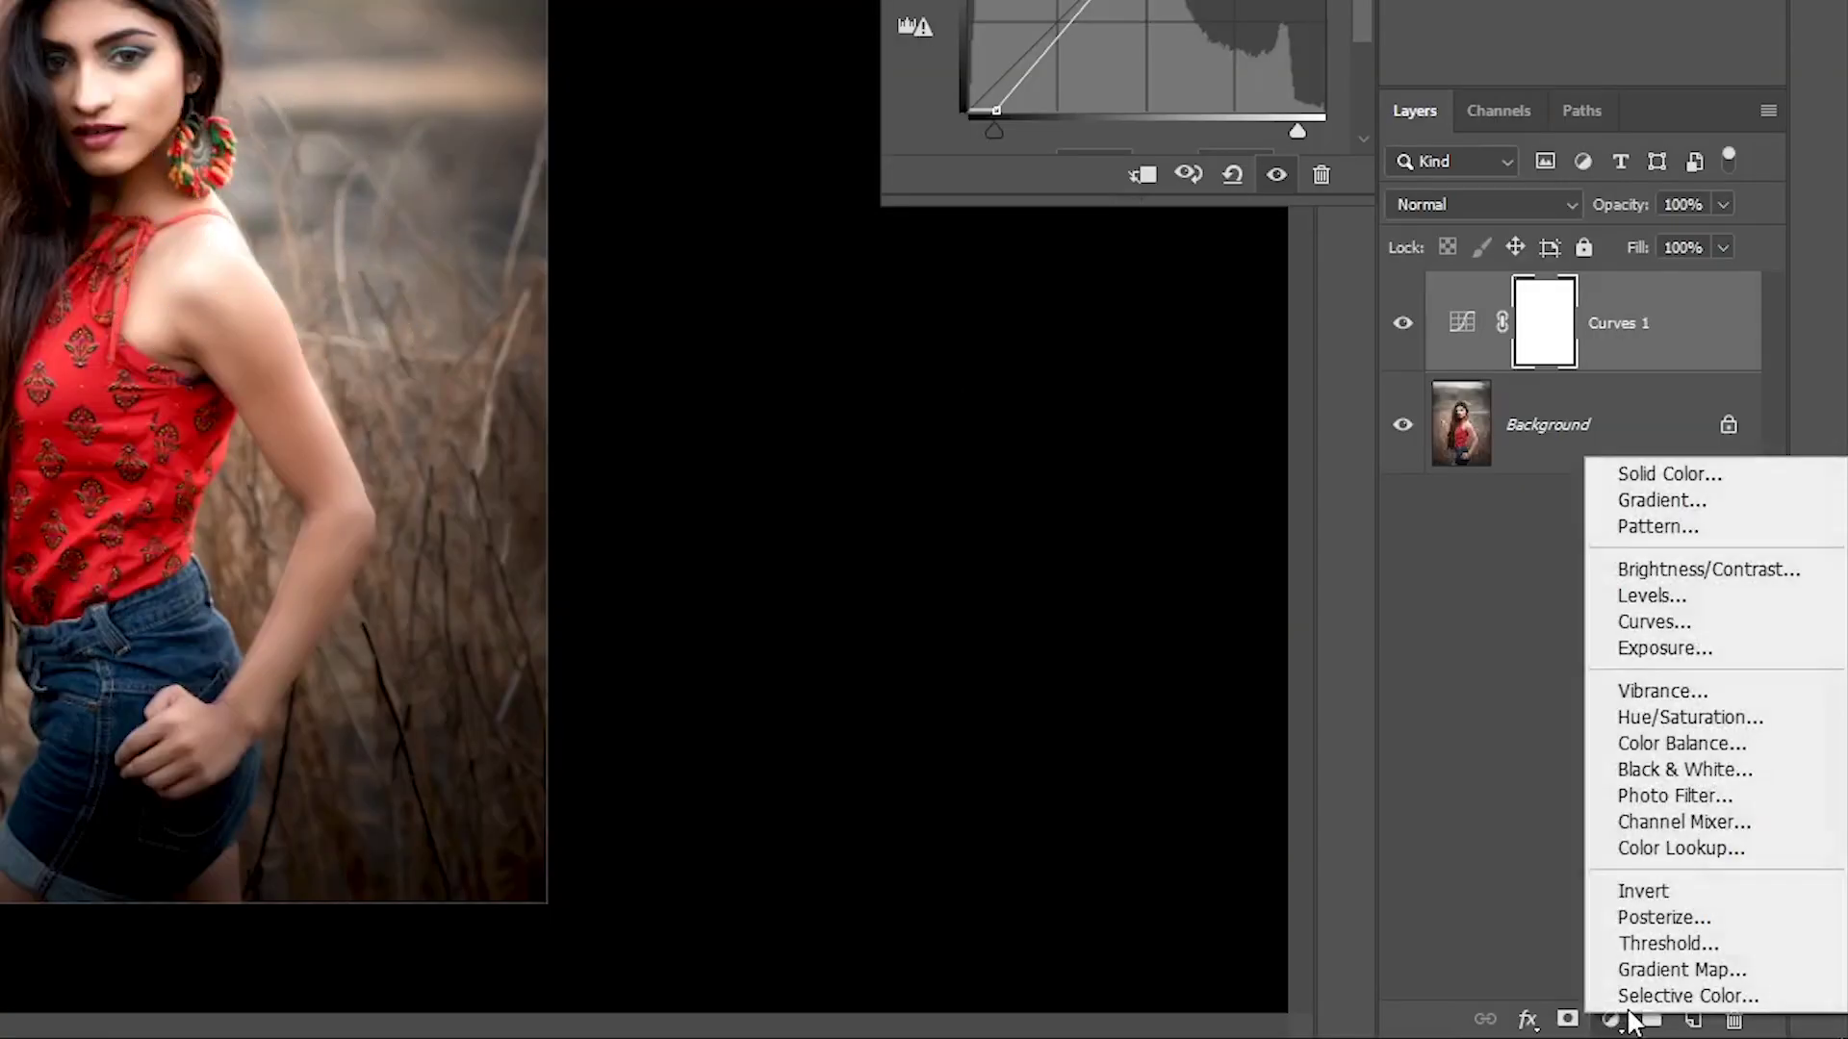
pyautogui.click(1644, 1001)
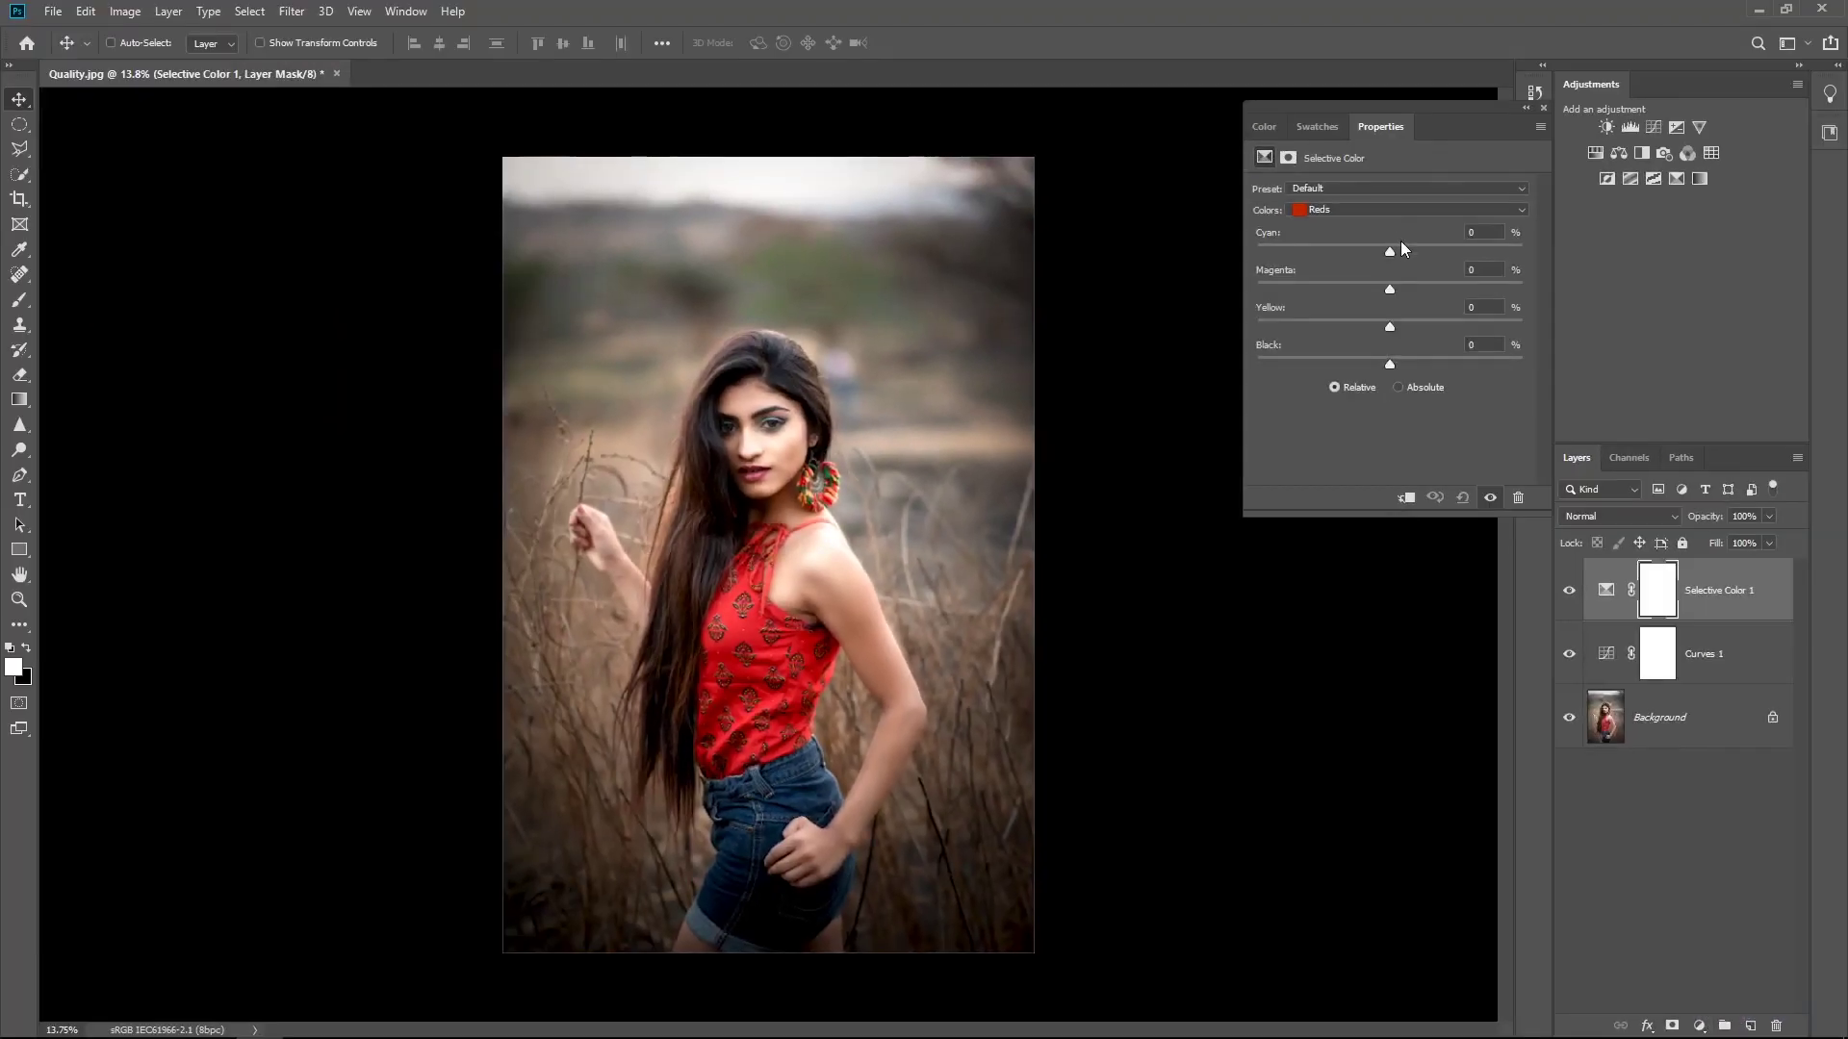
pyautogui.click(1391, 250)
pyautogui.moveTo(1383, 248)
pyautogui.mouseDown()
pyautogui.moveTo(1306, 251)
pyautogui.moveTo(1386, 284)
pyautogui.mouseUp()
pyautogui.moveTo(1390, 364); pyautogui.dragTo(1417, 364)
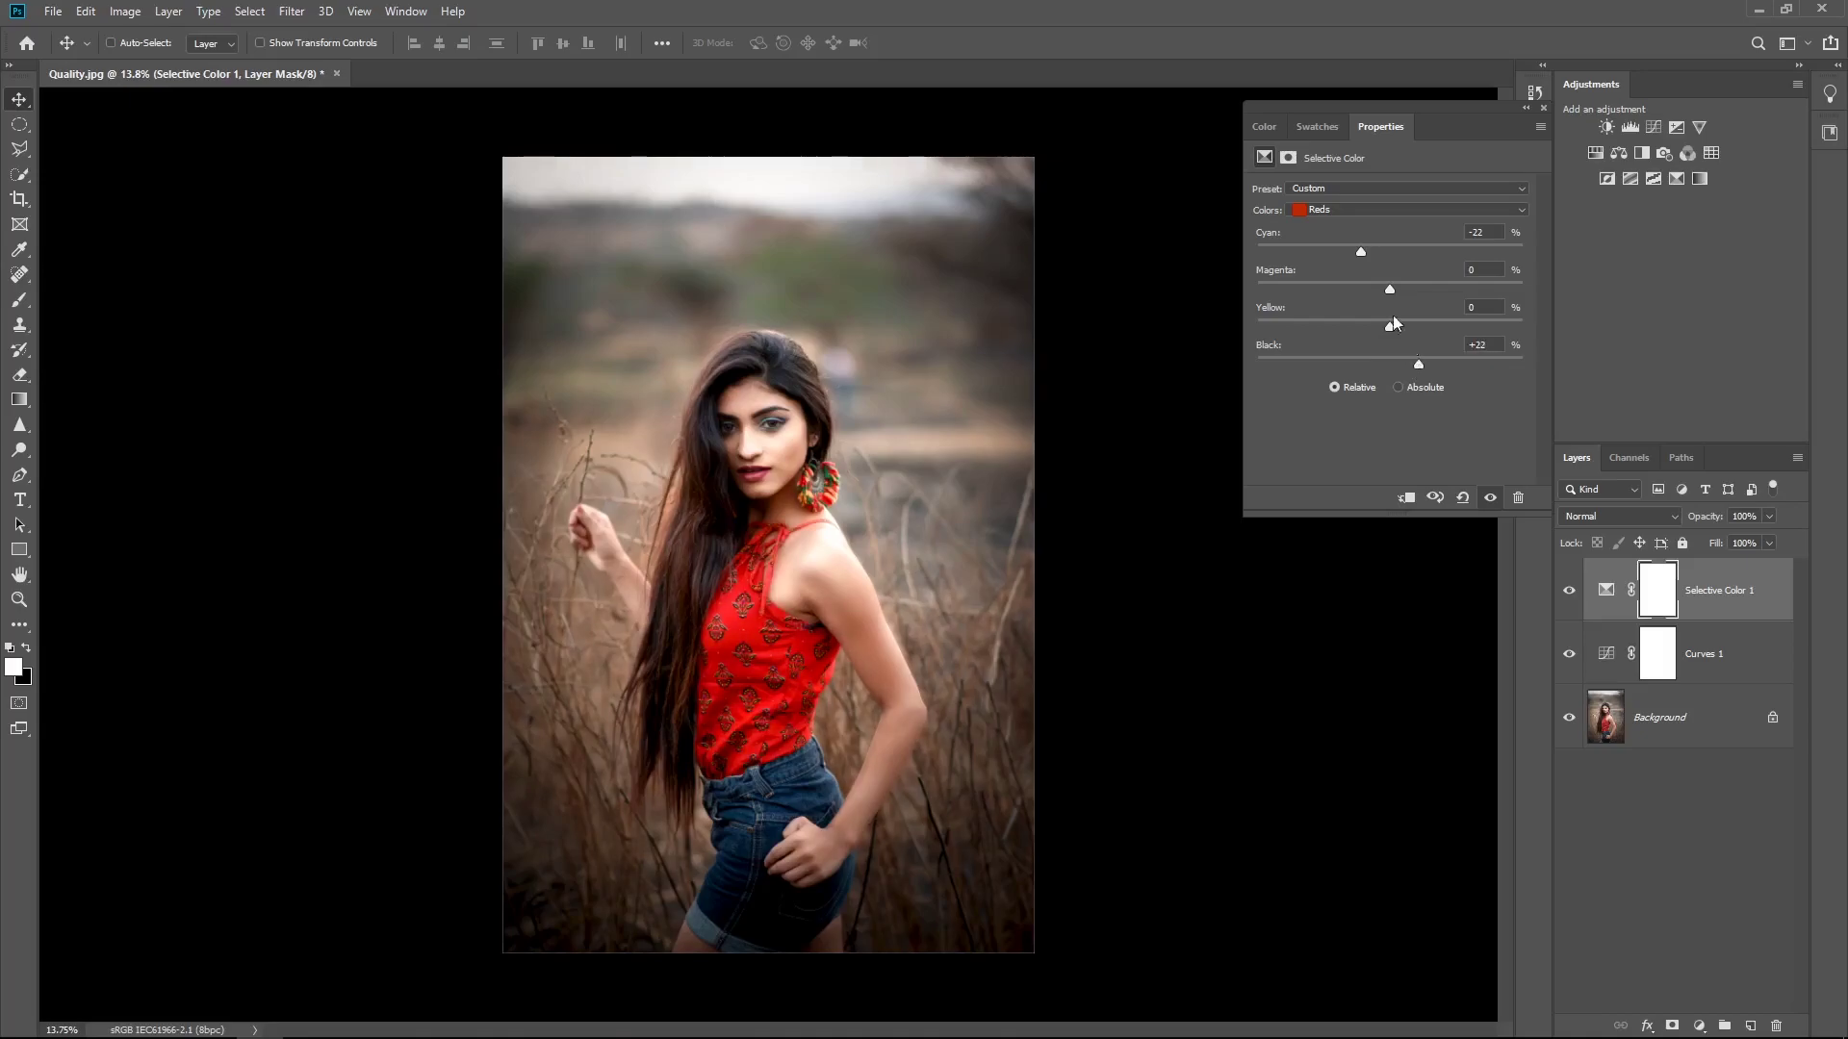
# - Fine-tune the Yellows in the Selective Color adjustment, raising their Black amount slightly
pyautogui.click(1359, 210)
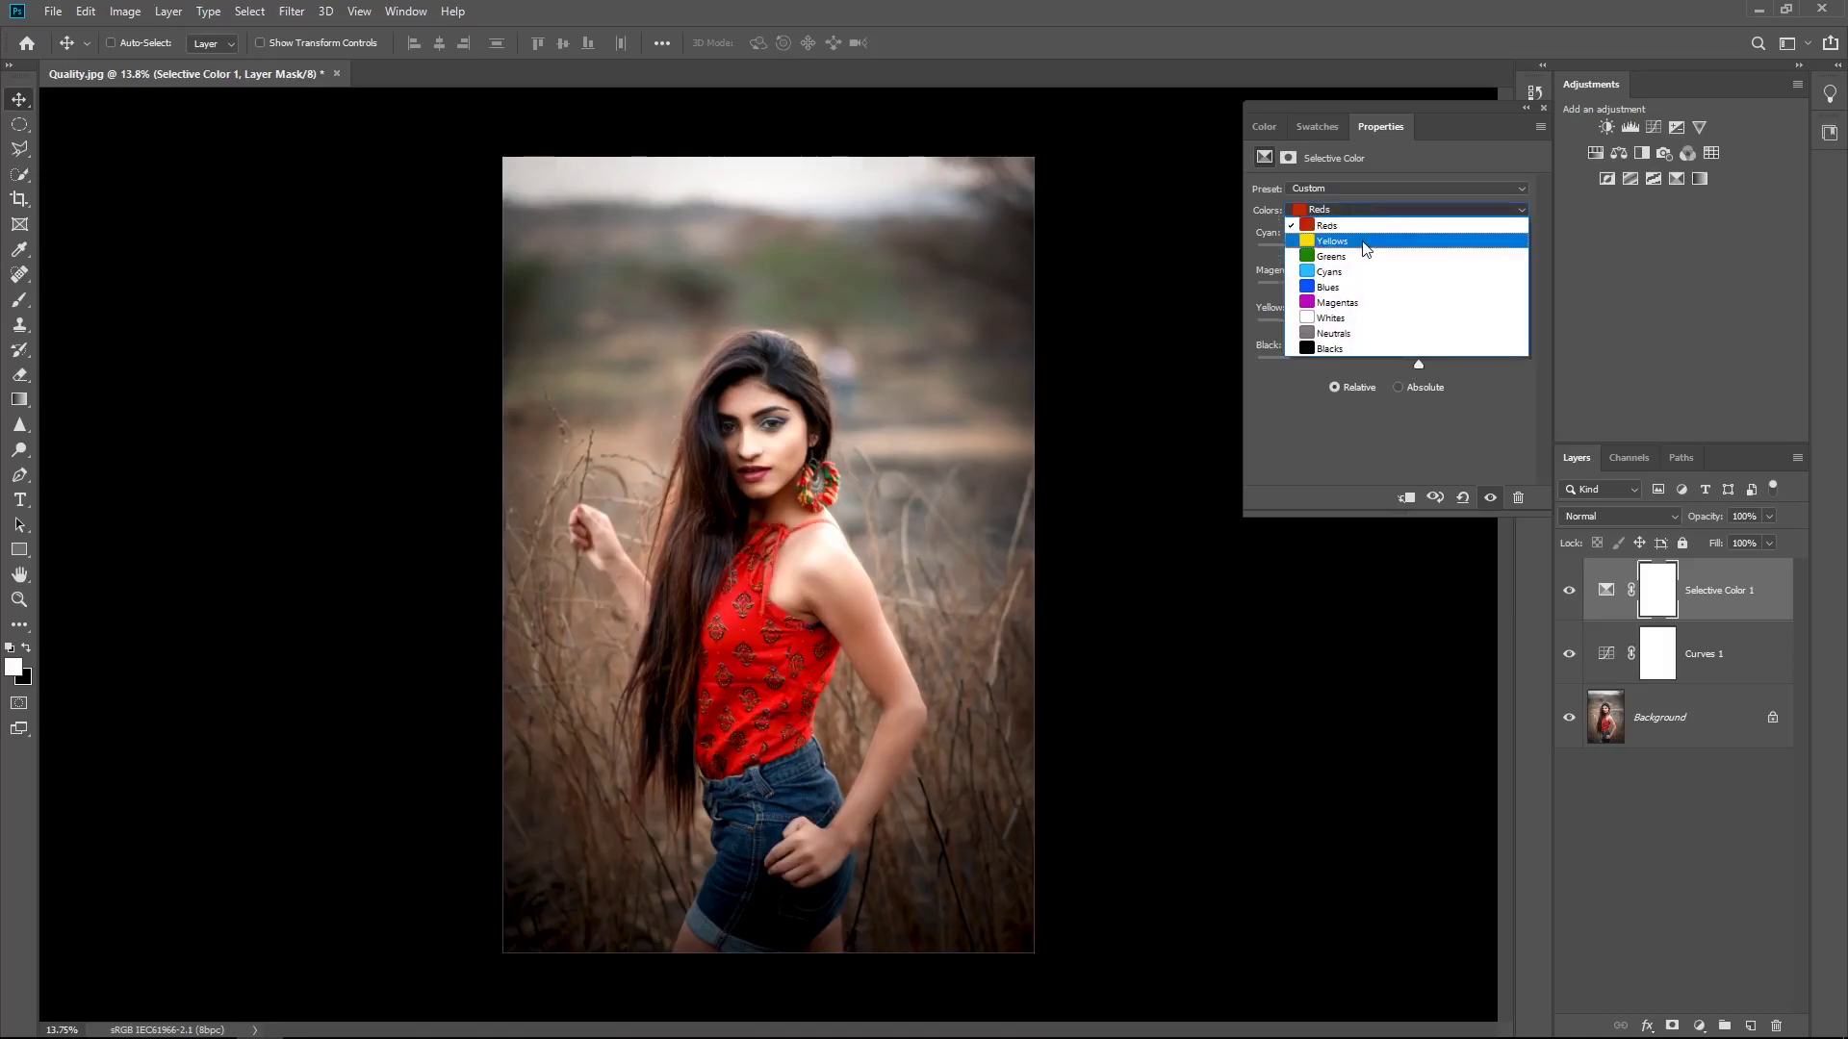
pyautogui.click(1365, 241)
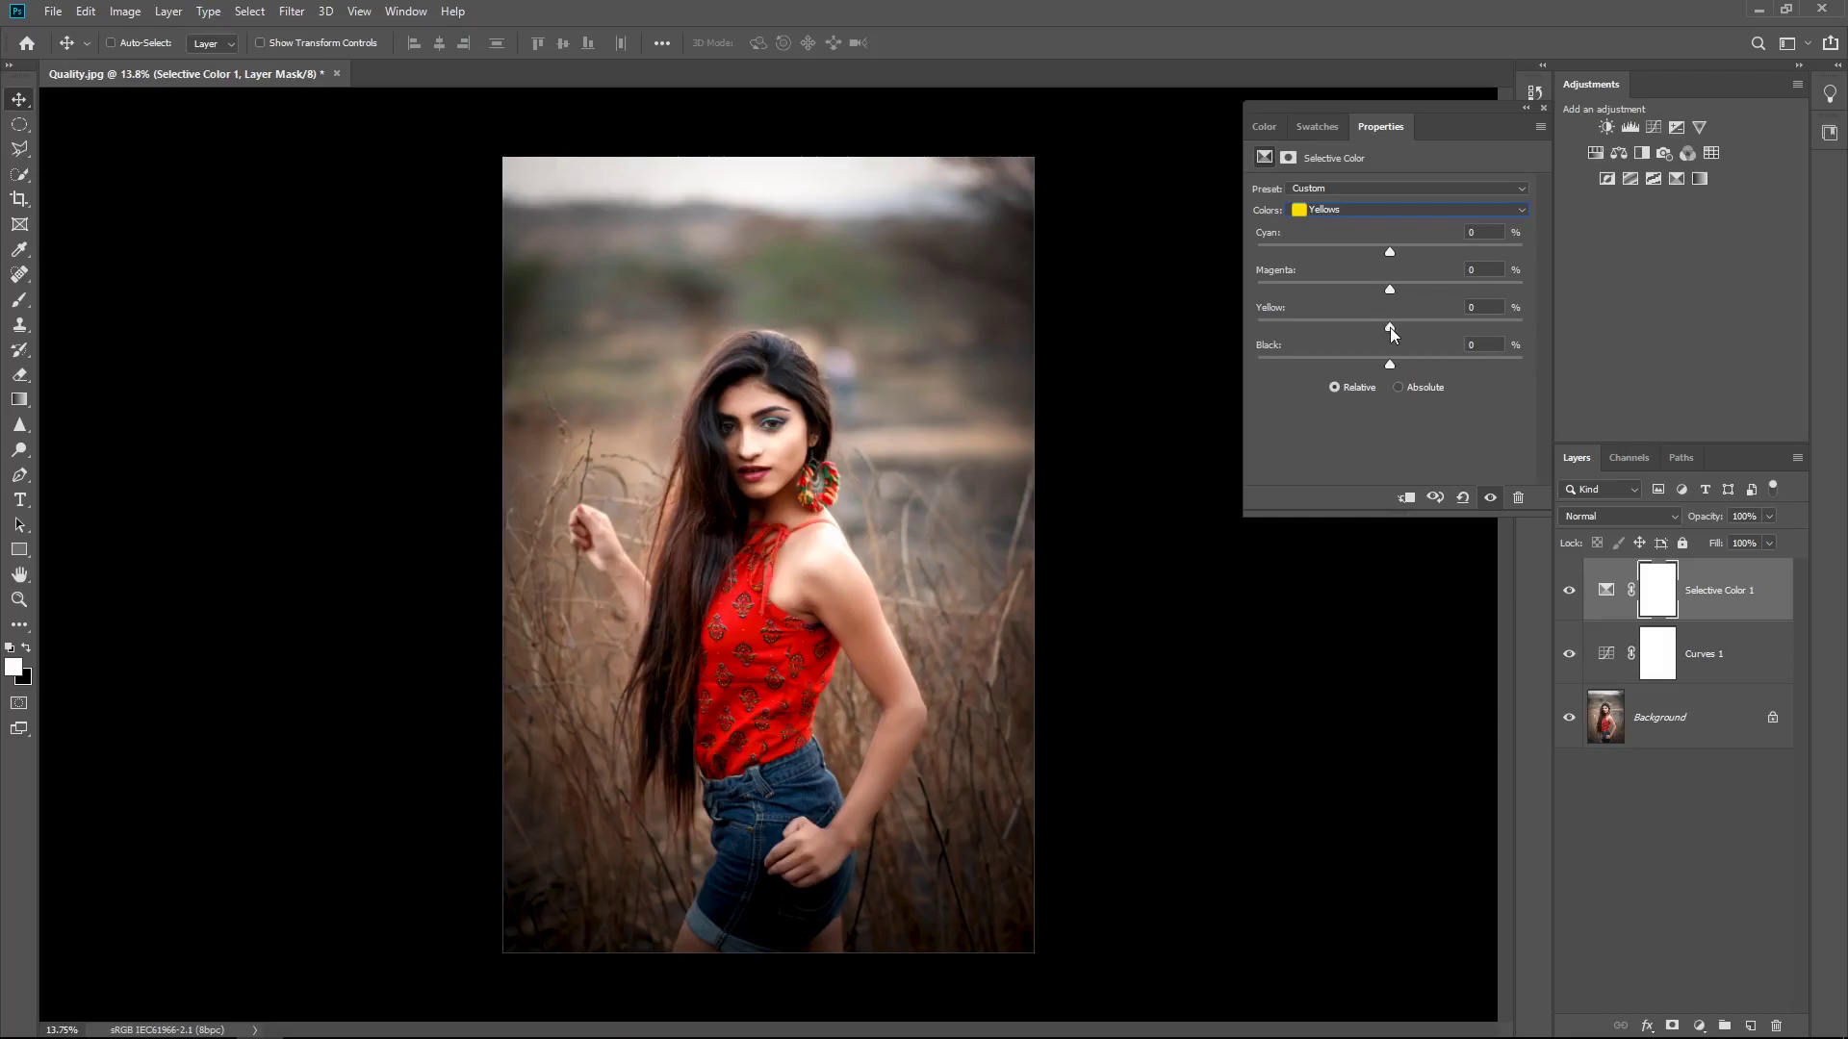
pyautogui.moveTo(1389, 328); pyautogui.dragTo(1393, 327)
pyautogui.moveTo(1394, 362); pyautogui.dragTo(1400, 361)
# - Set the Greens in the Selective Color adjustment to Magenta -21% and Black +20%
pyautogui.click(1382, 211)
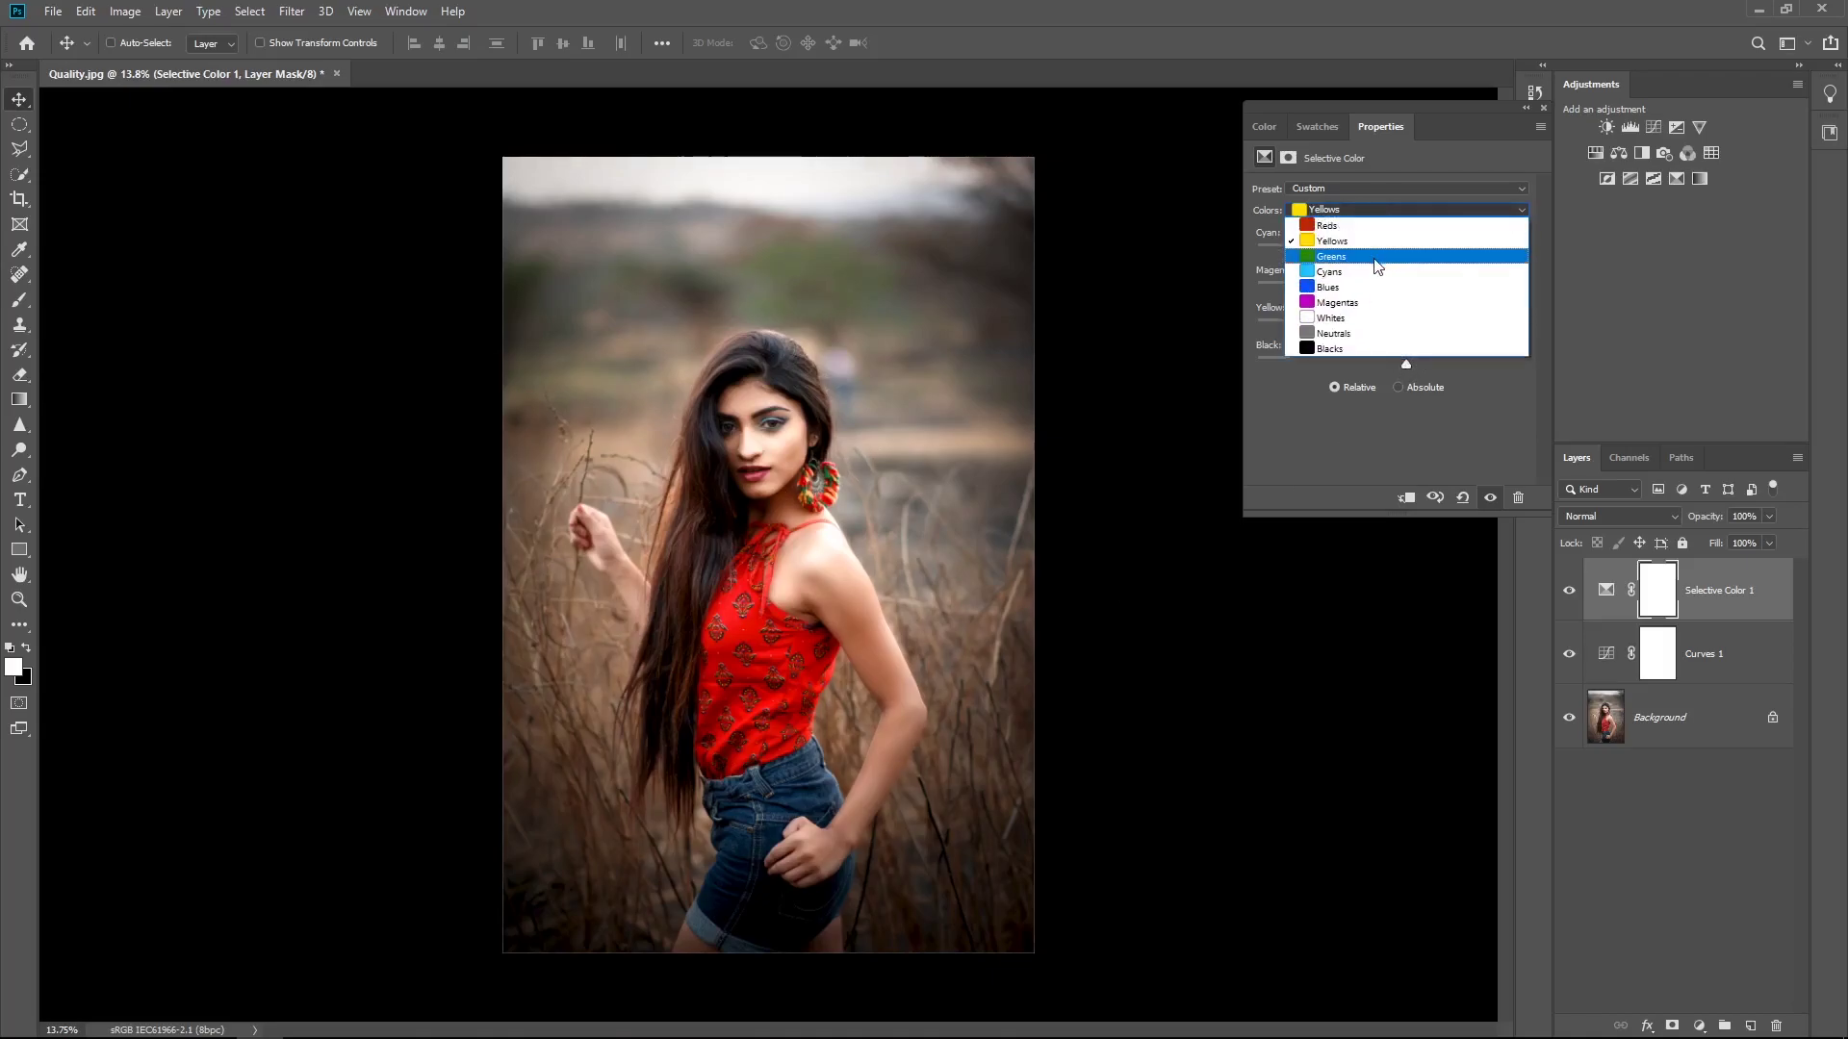
pyautogui.click(1372, 252)
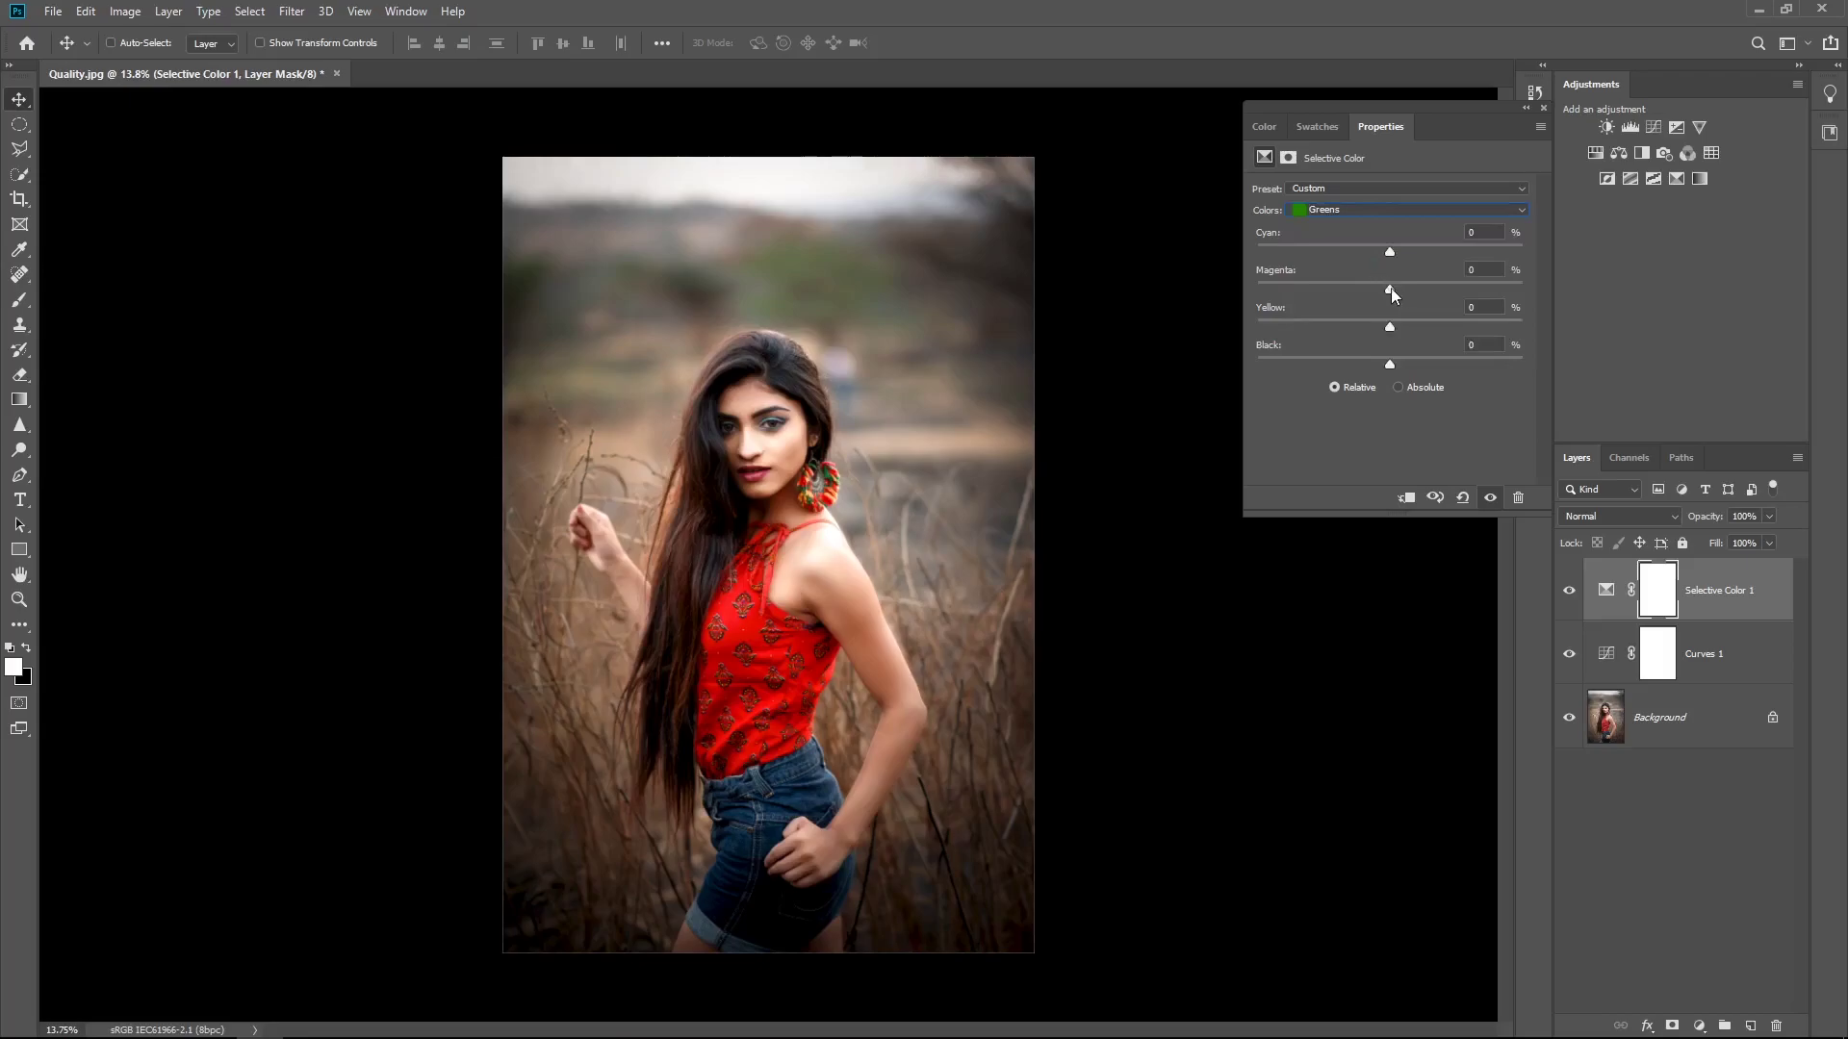
pyautogui.moveTo(1348, 301); pyautogui.dragTo(1330, 304)
pyautogui.moveTo(1405, 370); pyautogui.dragTo(1417, 370)
# - Compare the original photo with the Curves and Selective Color result, and close the adjustment's properties
pyautogui.keyDown('alt'); pyautogui.click(1569, 717); pyautogui.keyUp('alt')
pyautogui.keyDown('alt'); pyautogui.click(1568, 717); pyautogui.keyUp('alt')
pyautogui.keyDown('alt'); pyautogui.click(1569, 720); pyautogui.keyUp('alt')
pyautogui.keyDown('alt'); pyautogui.click(1569, 720); pyautogui.keyUp('alt')
pyautogui.keyDown('alt'); pyautogui.click(1568, 719); pyautogui.keyUp('alt')
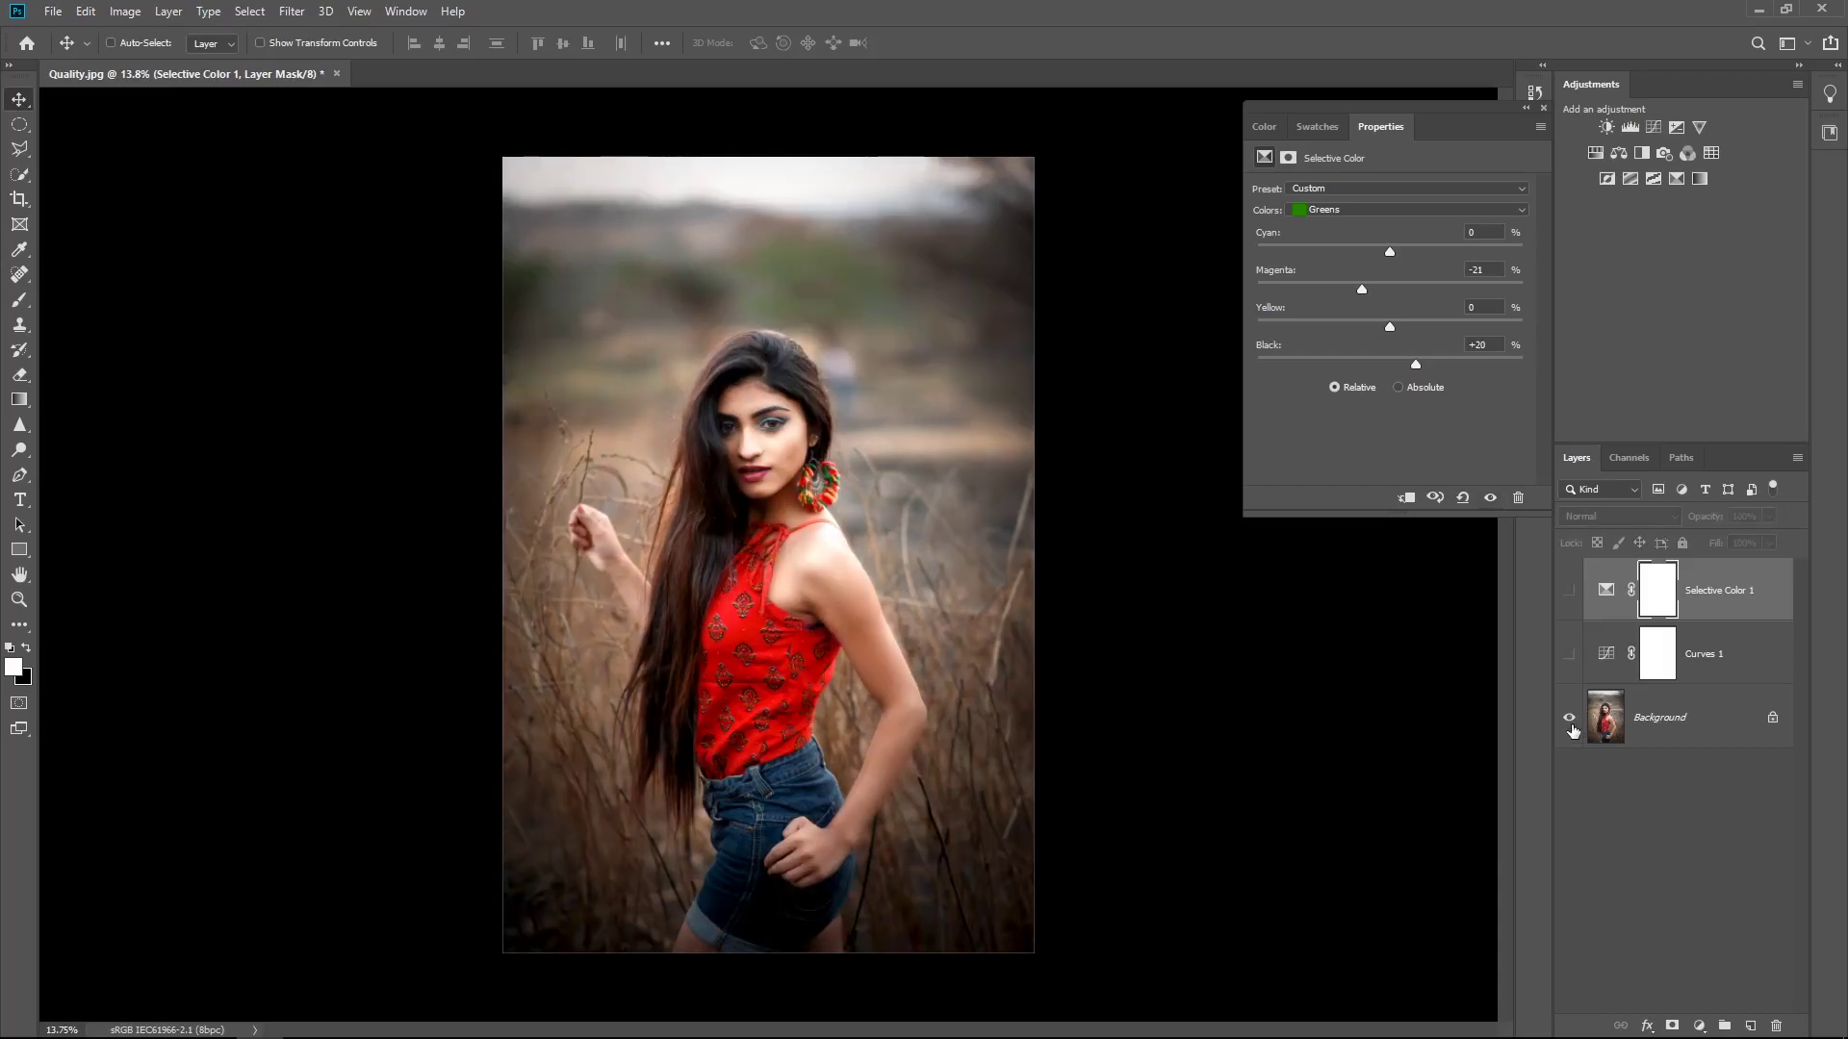
pyautogui.keyDown('alt'); pyautogui.click(1569, 720); pyautogui.keyUp('alt')
pyautogui.keyDown('alt'); pyautogui.click(1569, 720); pyautogui.keyUp('alt')
pyautogui.keyDown('alt'); pyautogui.click(1569, 720); pyautogui.keyUp('alt')
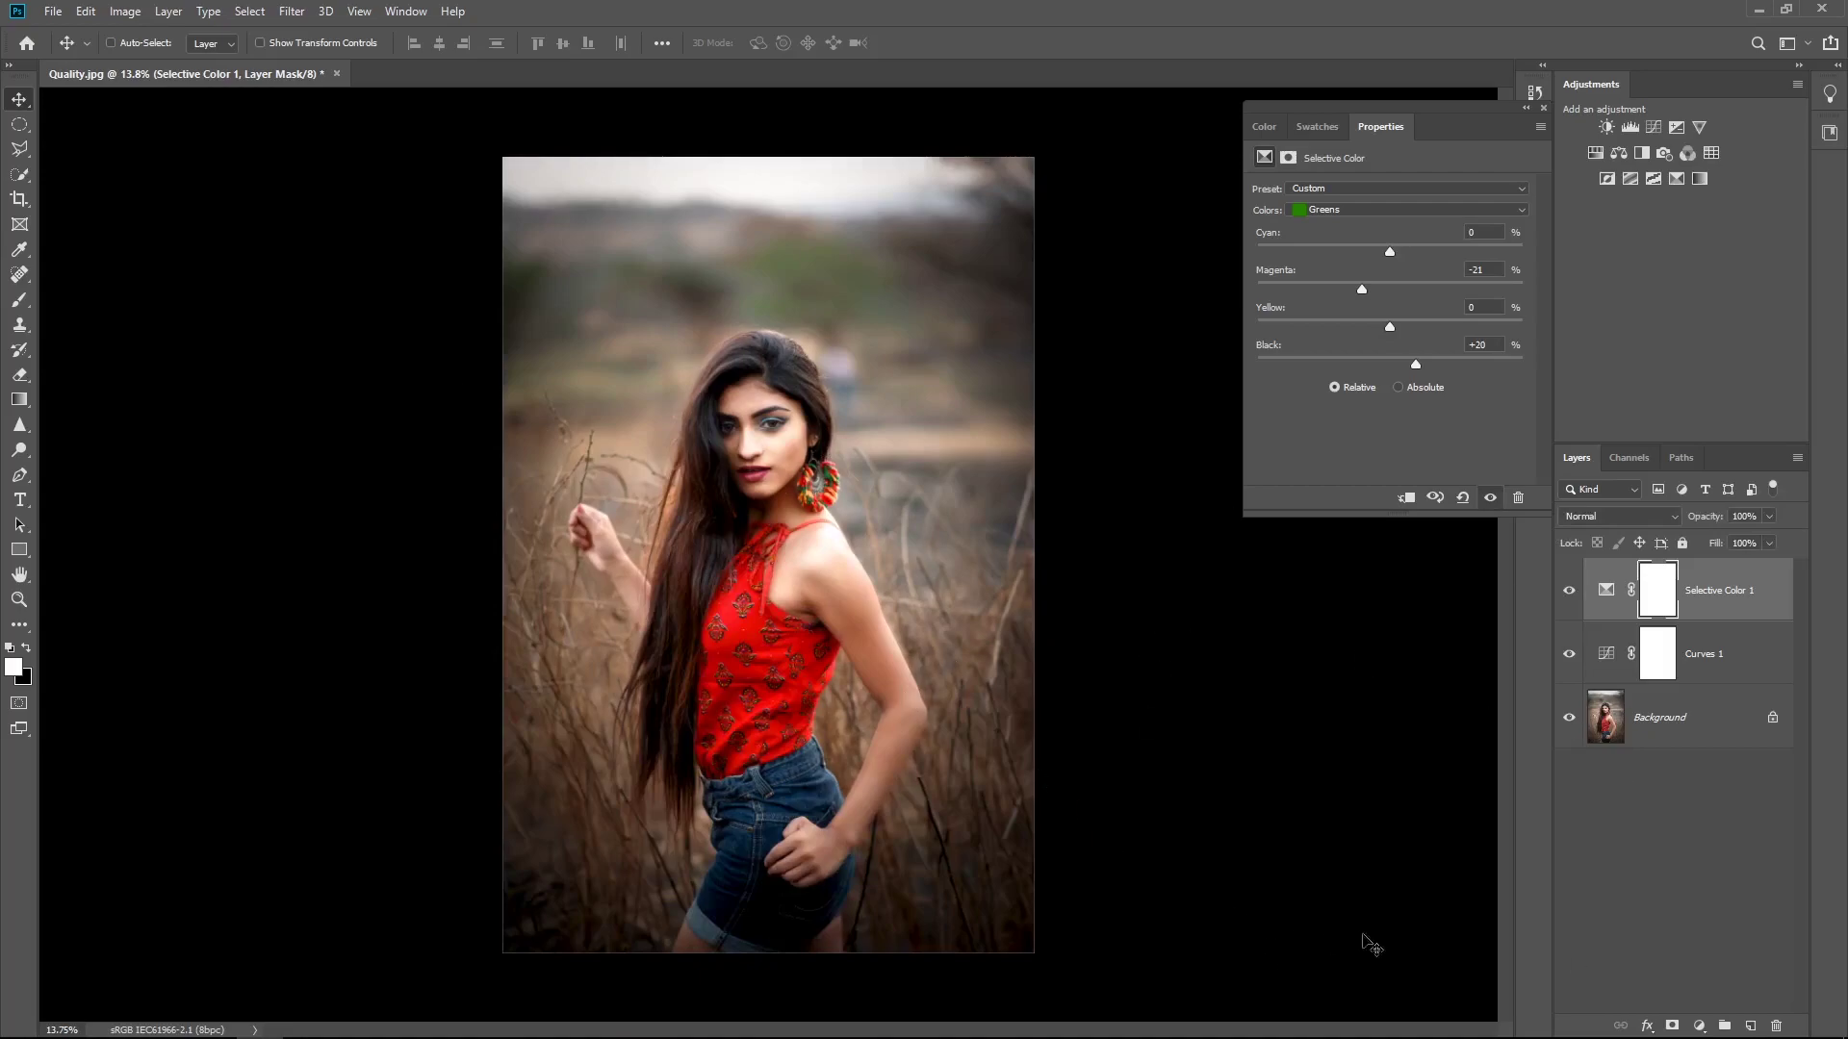
pyautogui.click(1543, 108)
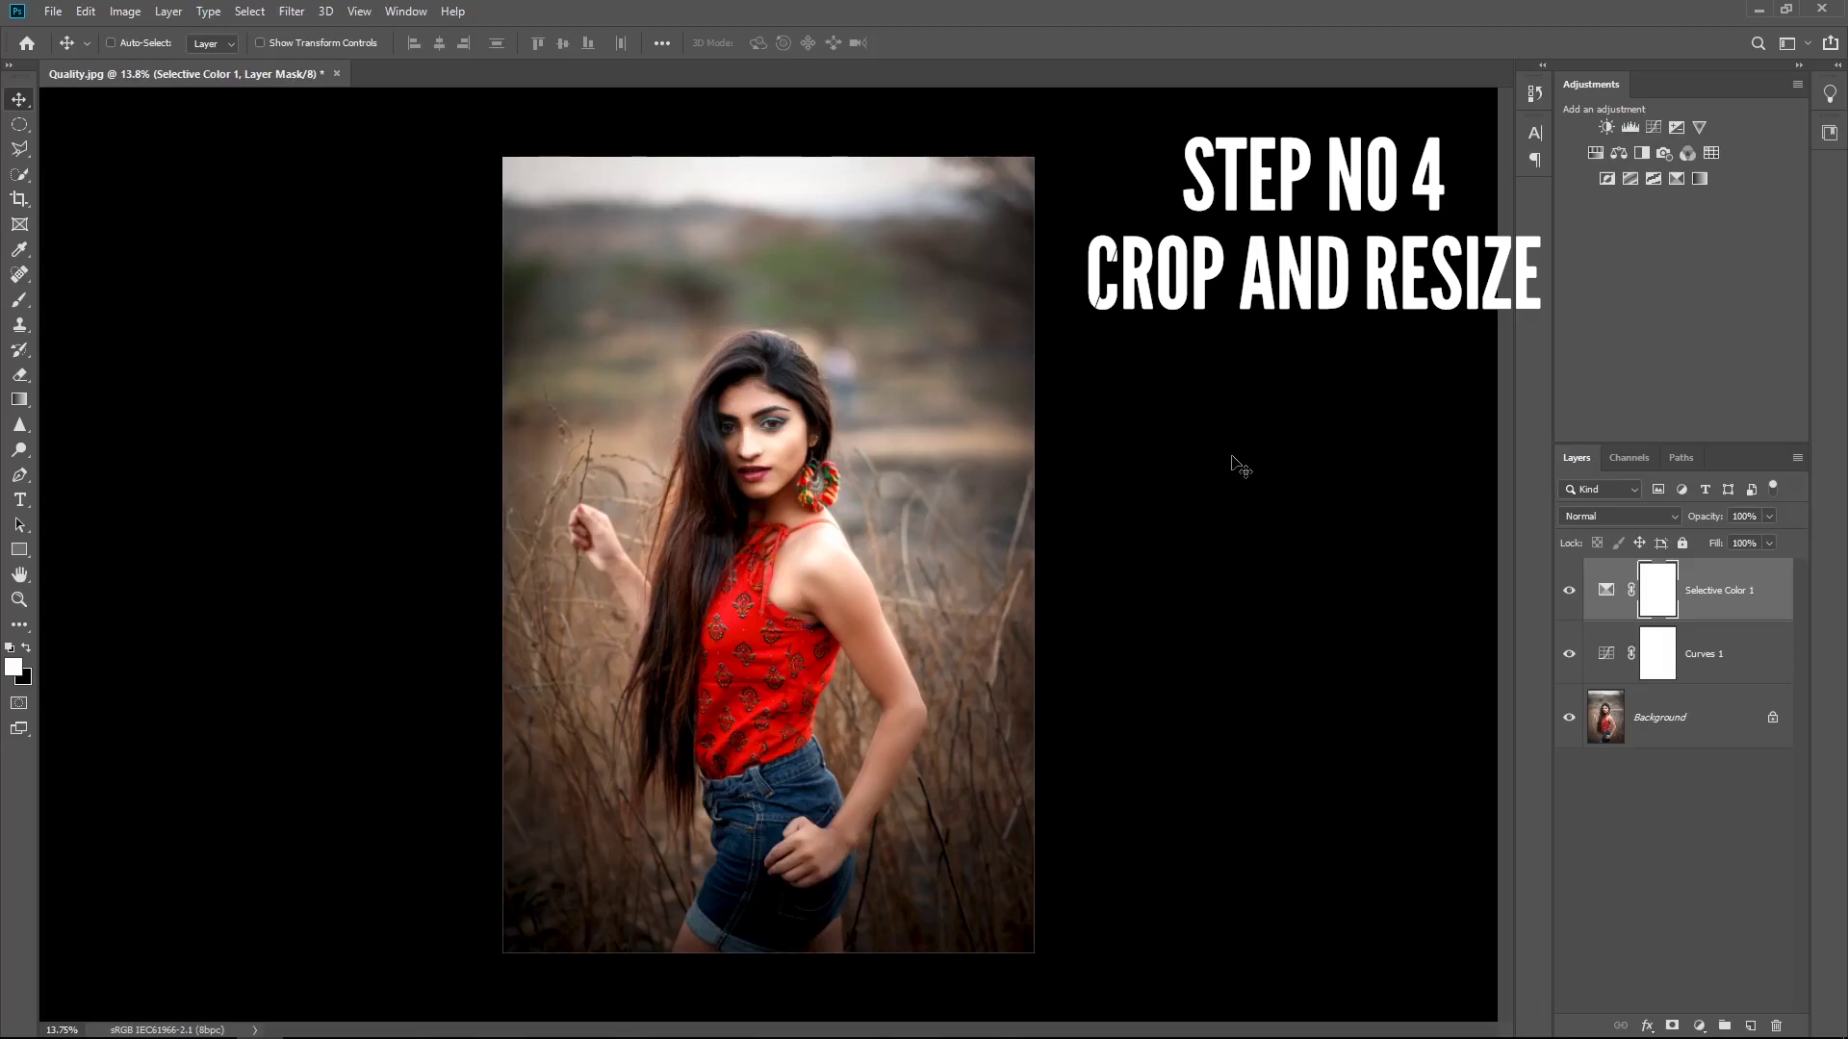
# - Activate the Crop tool and set its aspect ratio to 4 : 5
pyautogui.press('c')
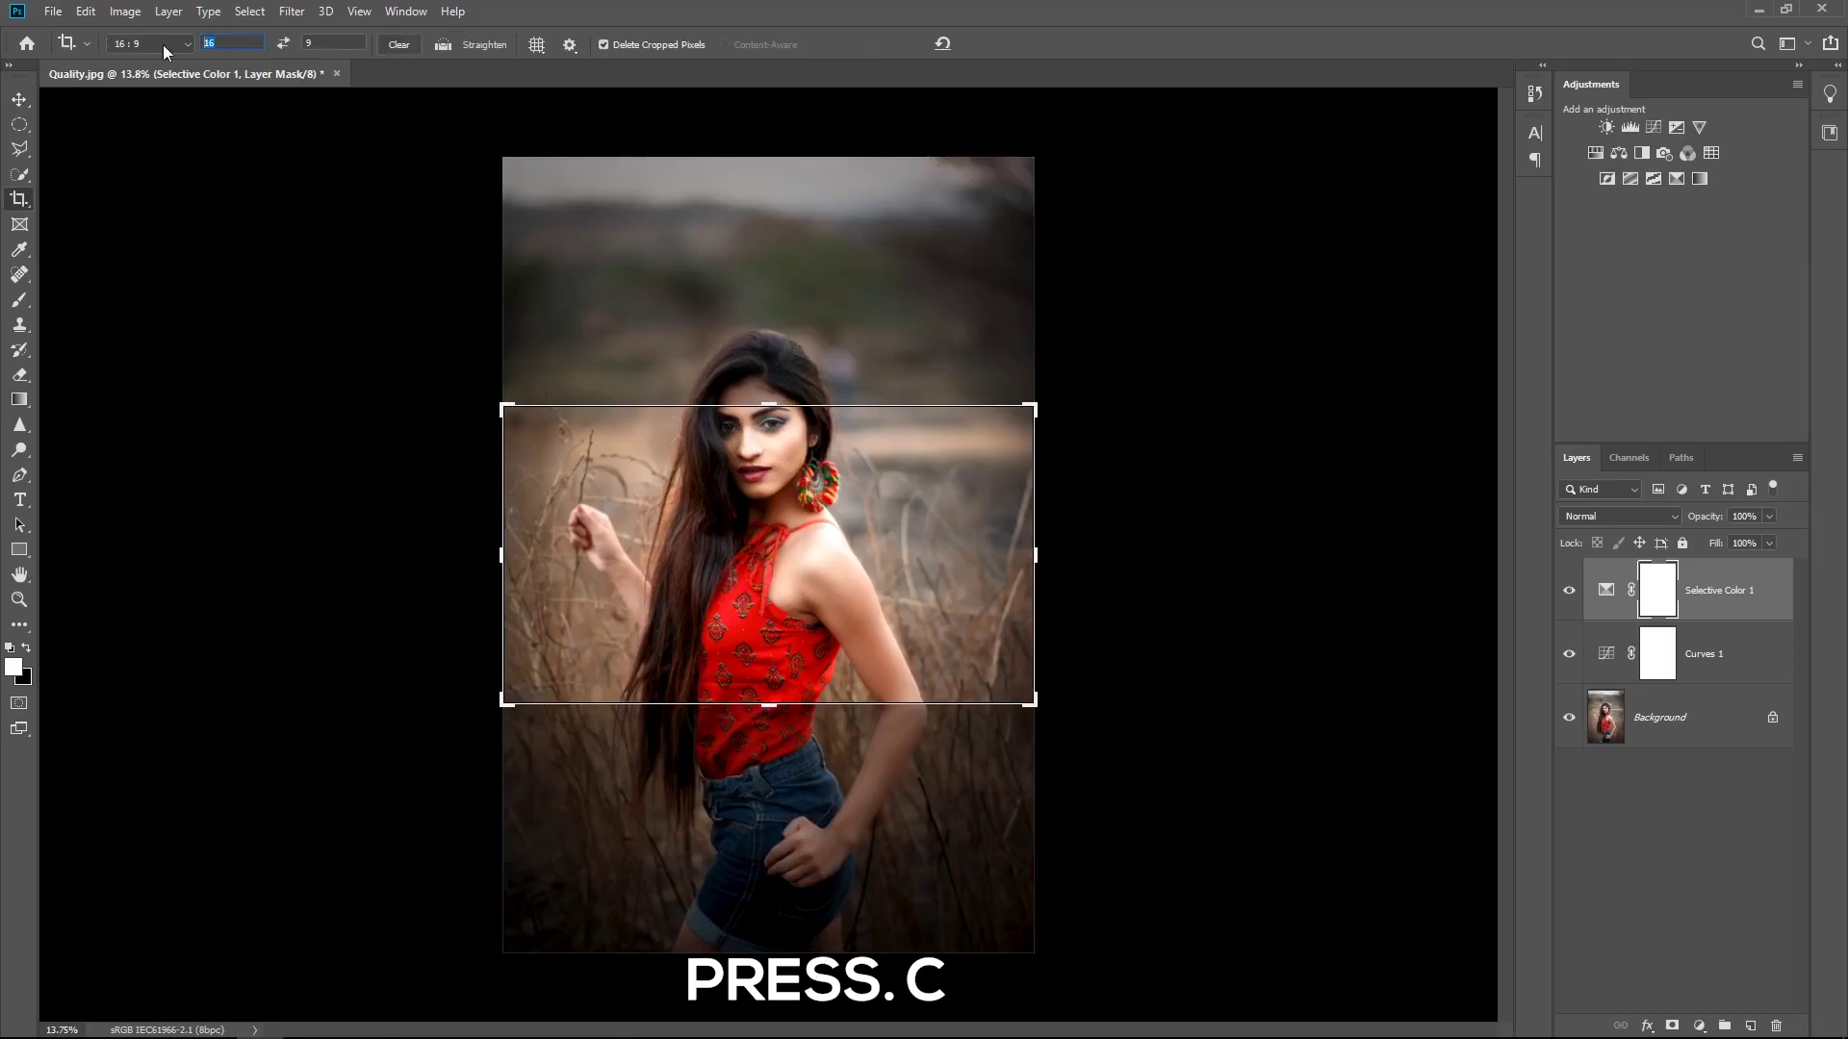
pyautogui.write('4')
pyautogui.click(308, 41)
pyautogui.write('5')
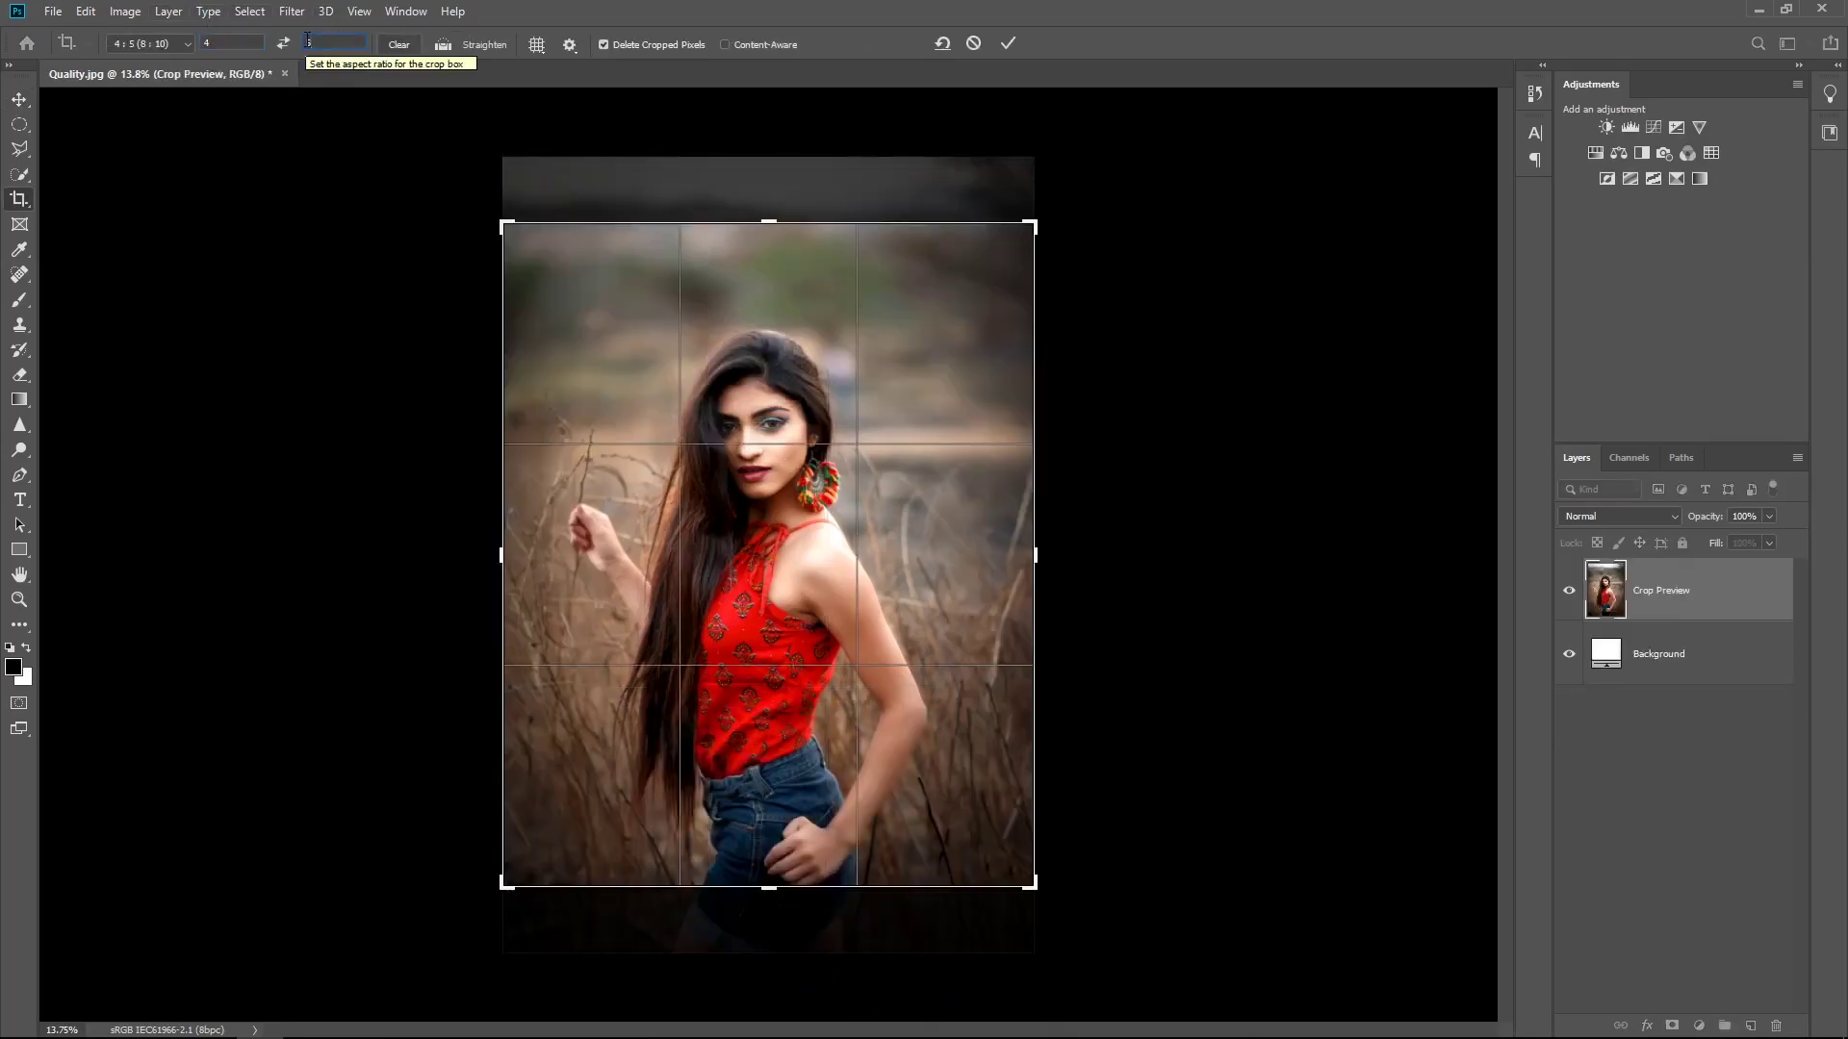
# - Try enlarging the 4 : 5 crop frame to cover the photo's full height, including empty margins beside it
pyautogui.moveTo(504, 224); pyautogui.dragTo(474, 190)
pyautogui.moveTo(1057, 919); pyautogui.dragTo(1084, 953)
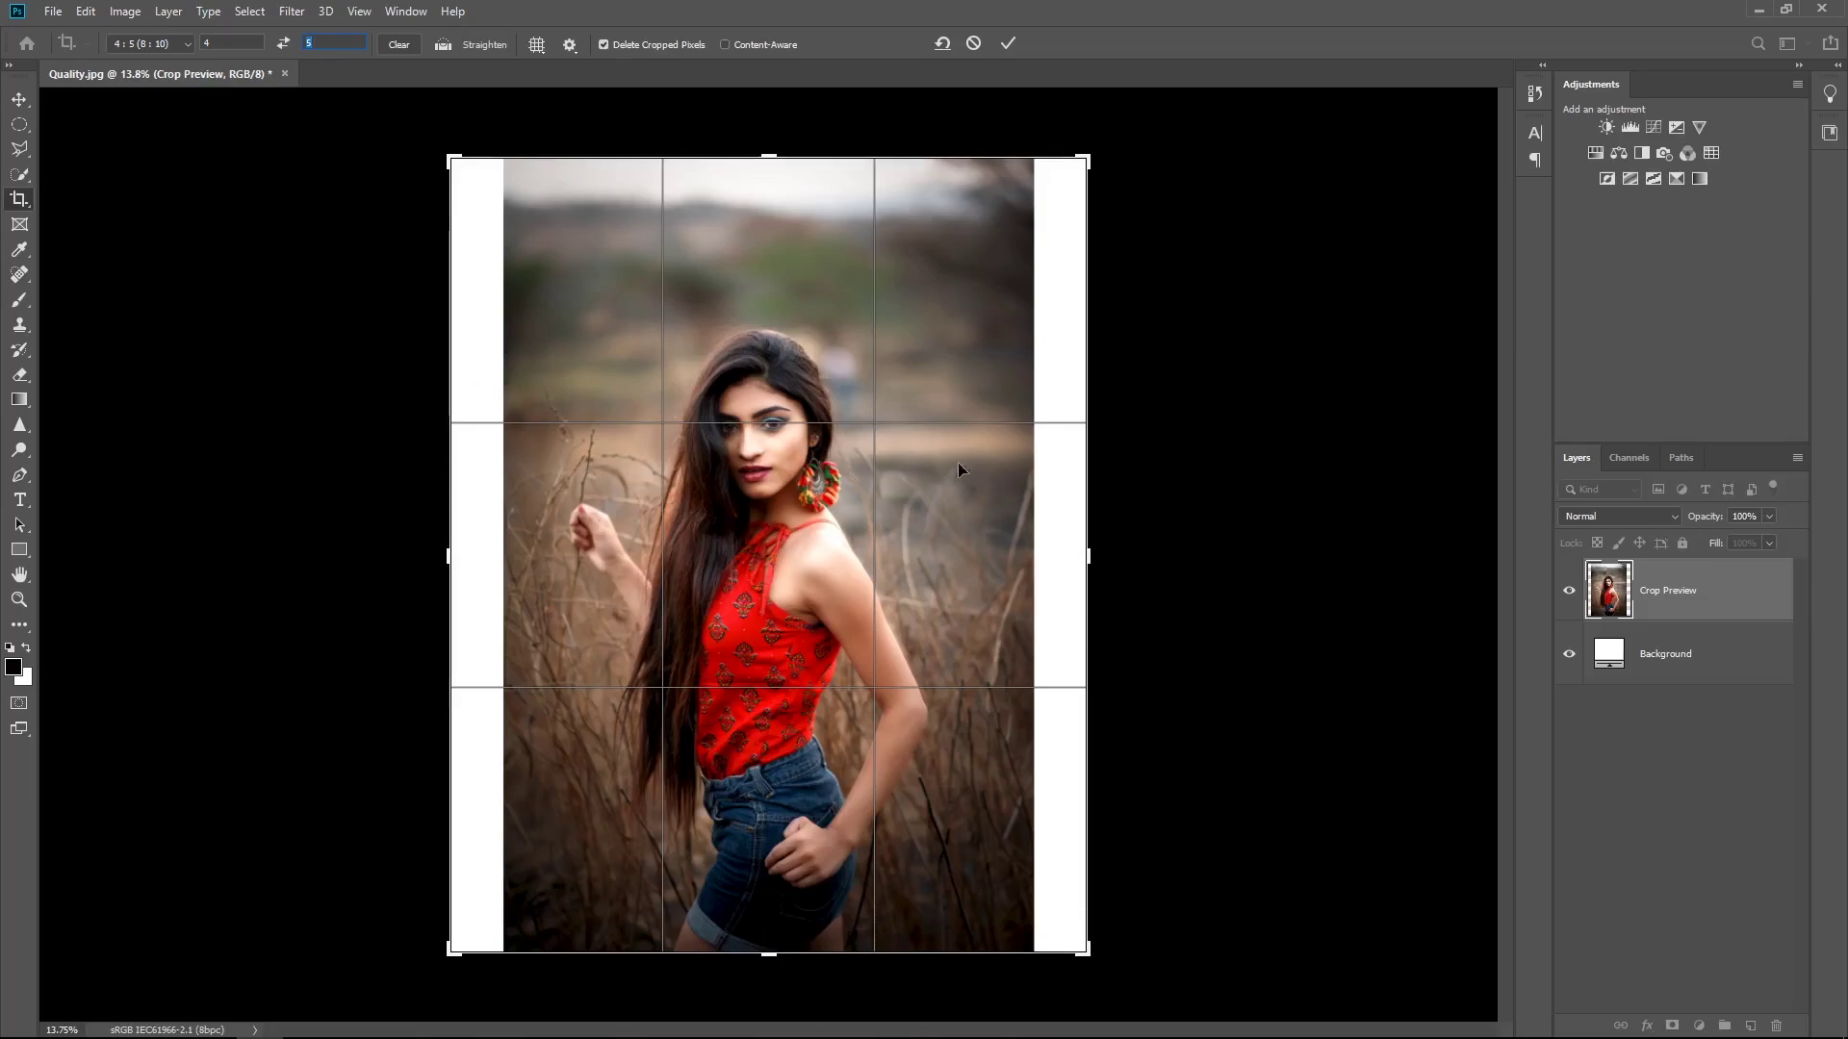
pyautogui.click(1001, 42)
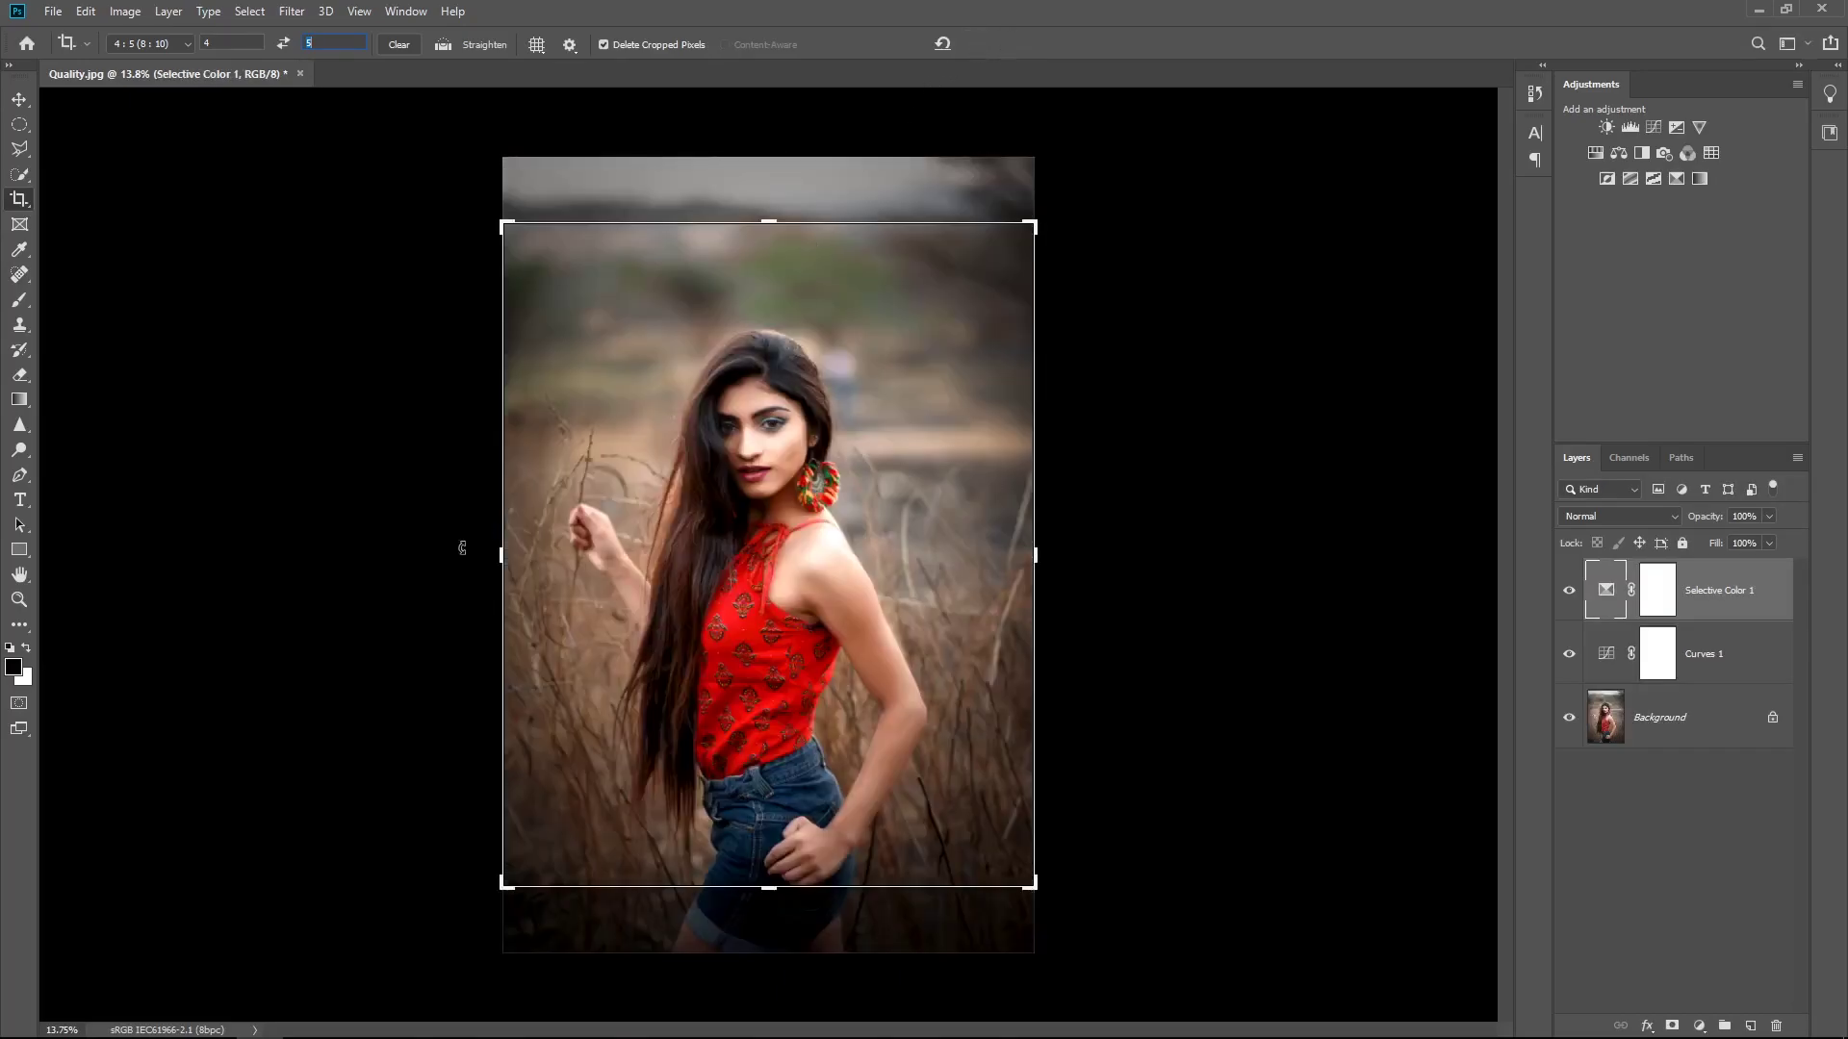
# - Crop the photo to a tighter 4 : 5 frame around the woman, about 3163 × 3954 px, and apply the crop
pyautogui.moveTo(501, 224); pyautogui.dragTo(548, 276)
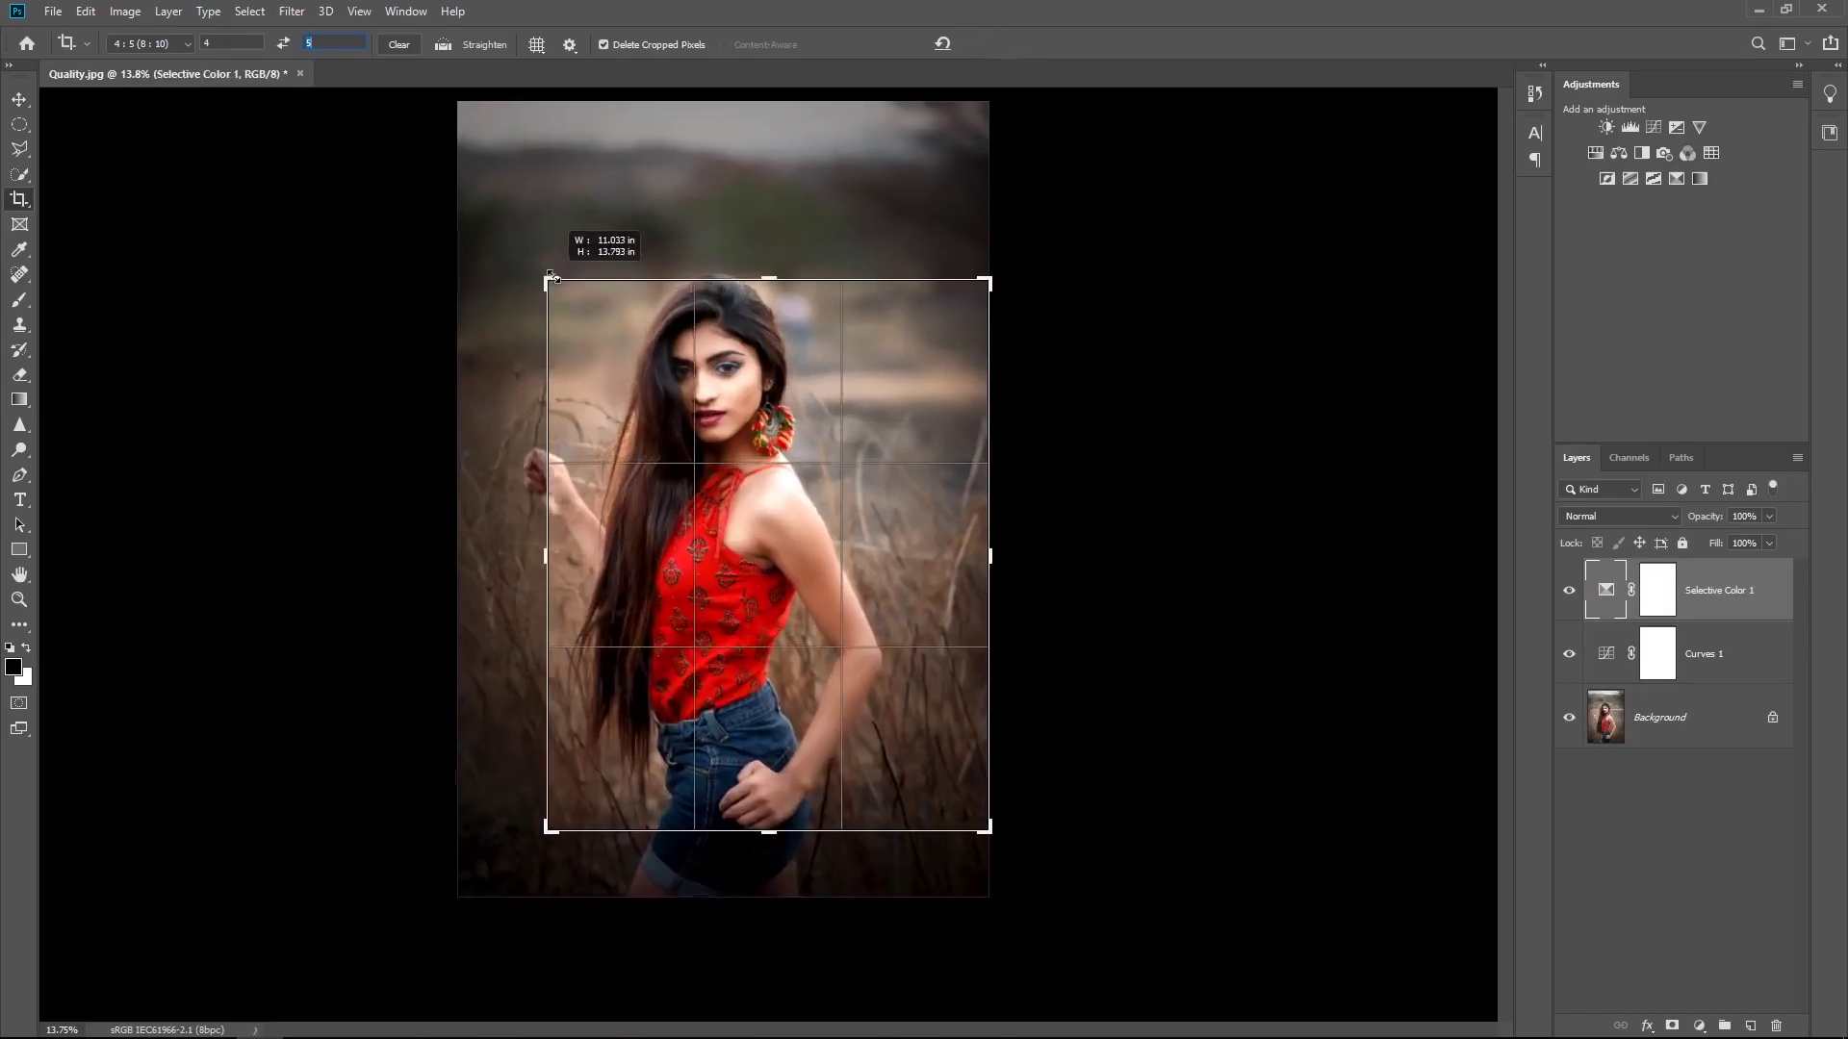
pyautogui.moveTo(767, 402); pyautogui.dragTo(839, 491)
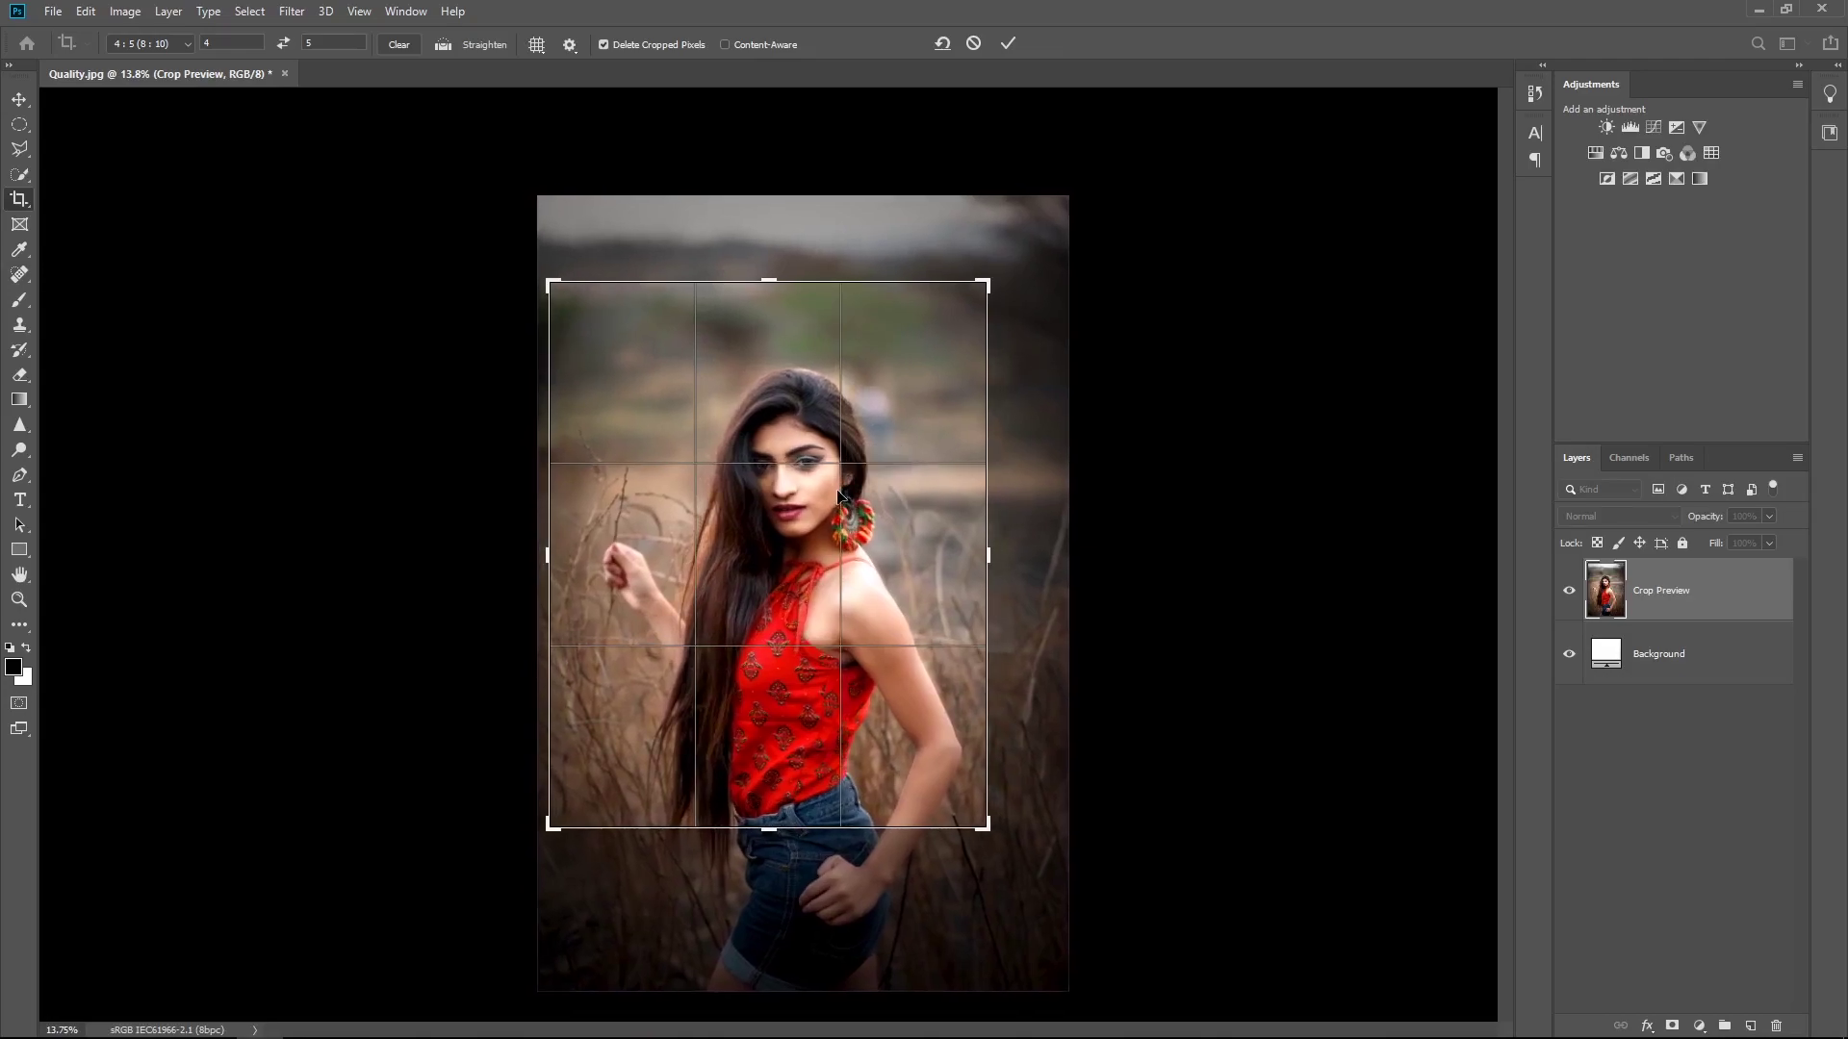
pyautogui.moveTo(991, 833); pyautogui.dragTo(982, 822)
pyautogui.moveTo(916, 733); pyautogui.dragTo(916, 719)
pyautogui.click(1008, 44)
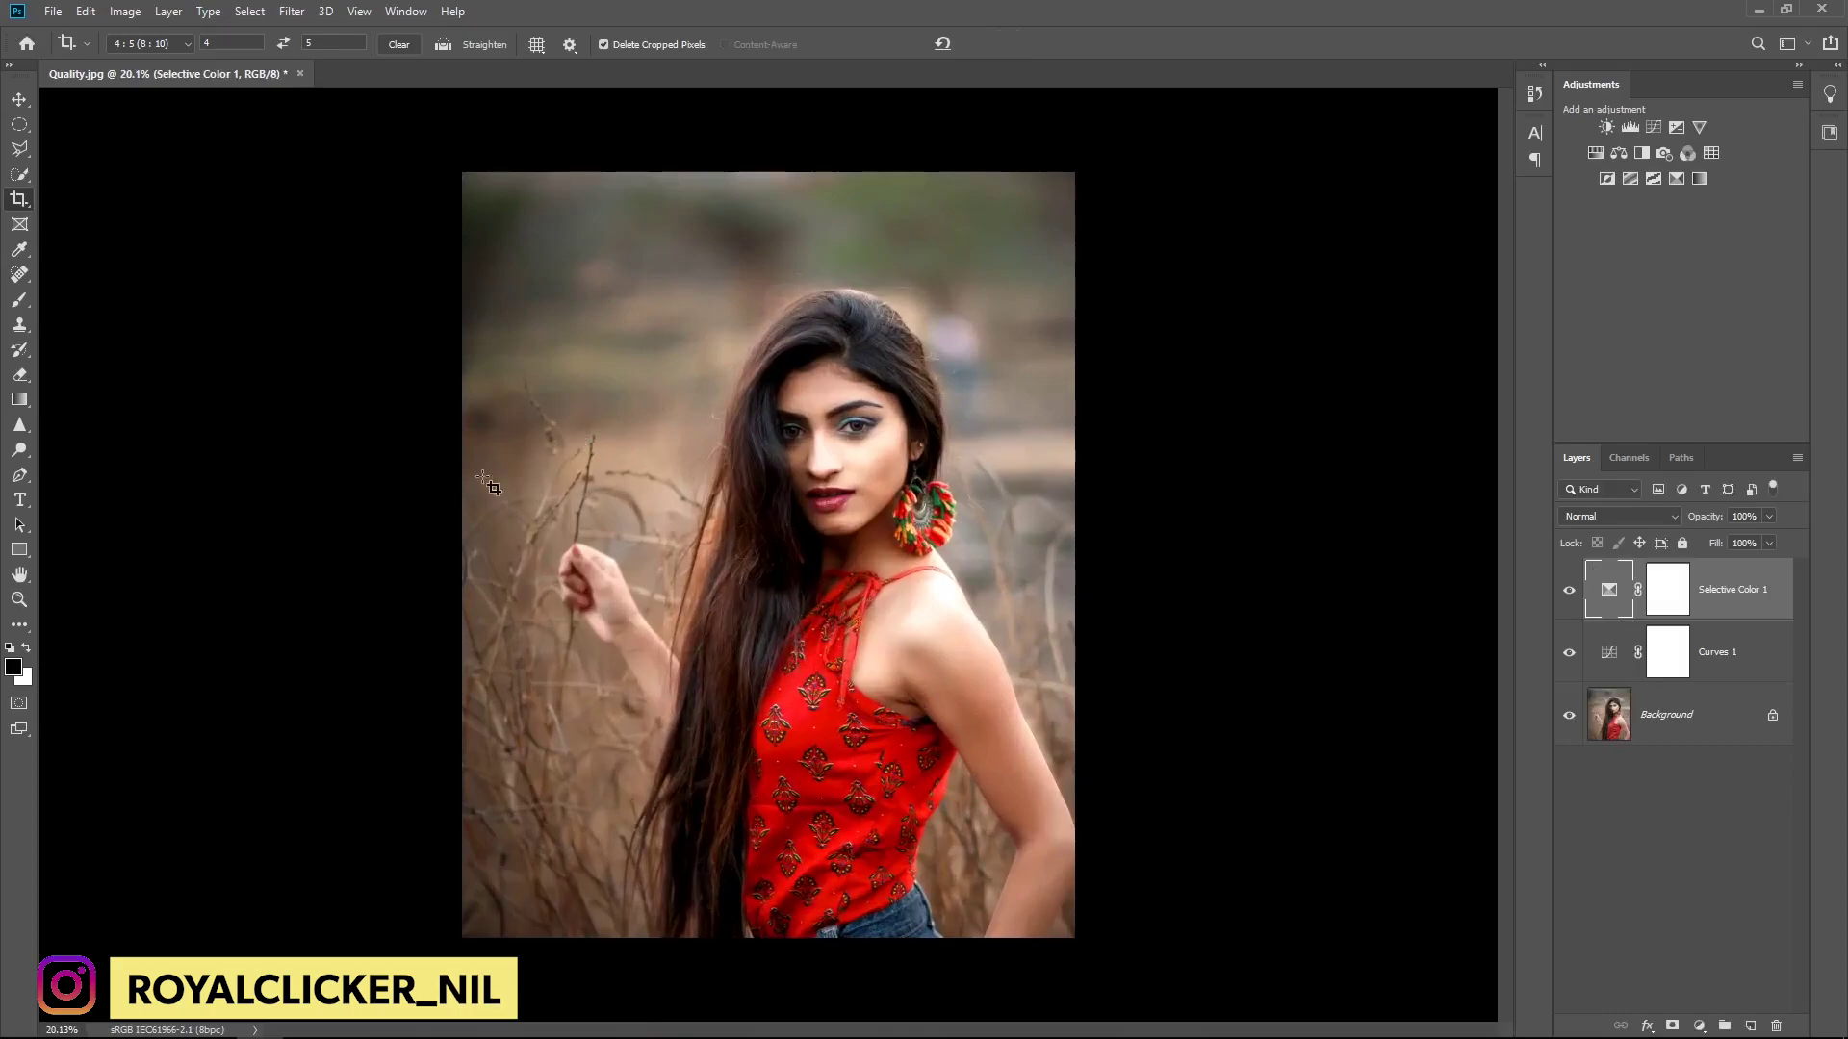
# - Resize the cropped image to 1080 × 1350 pixels, keeping proportions and the 300 pixels/inch resolution
pyautogui.click(116, 11)
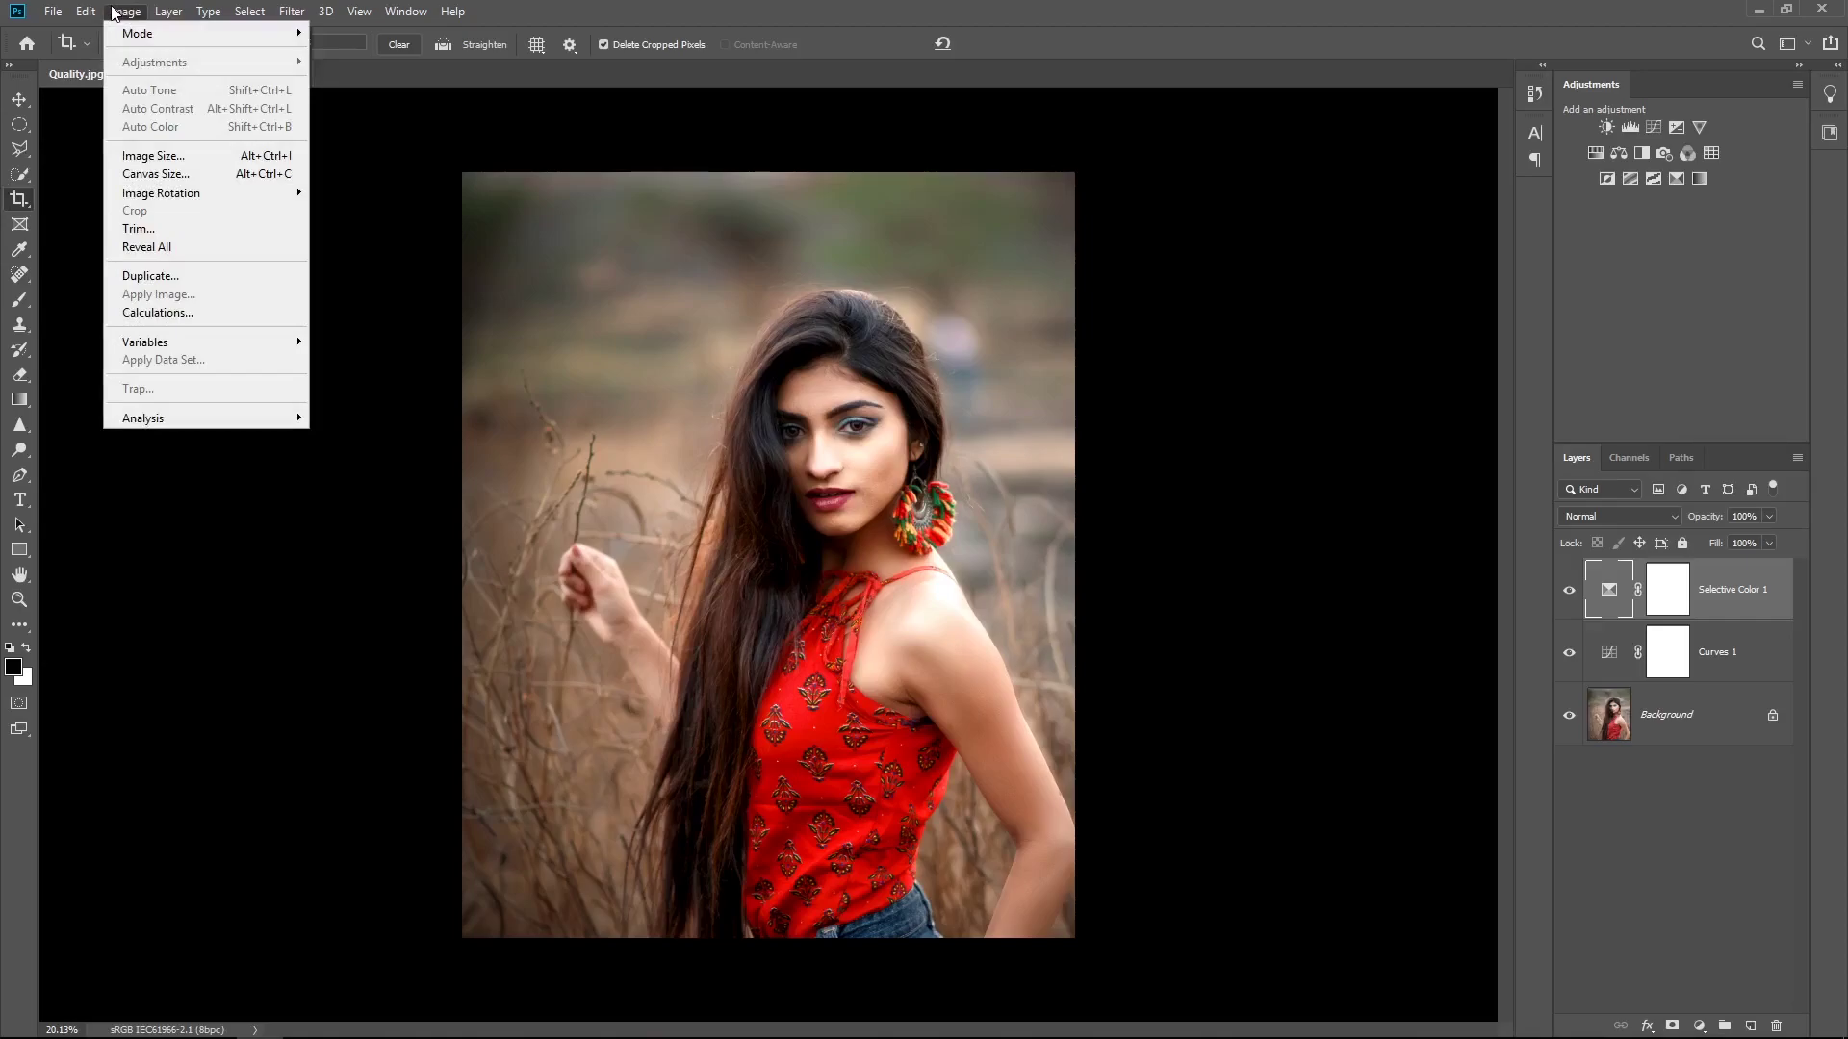
pyautogui.click(154, 156)
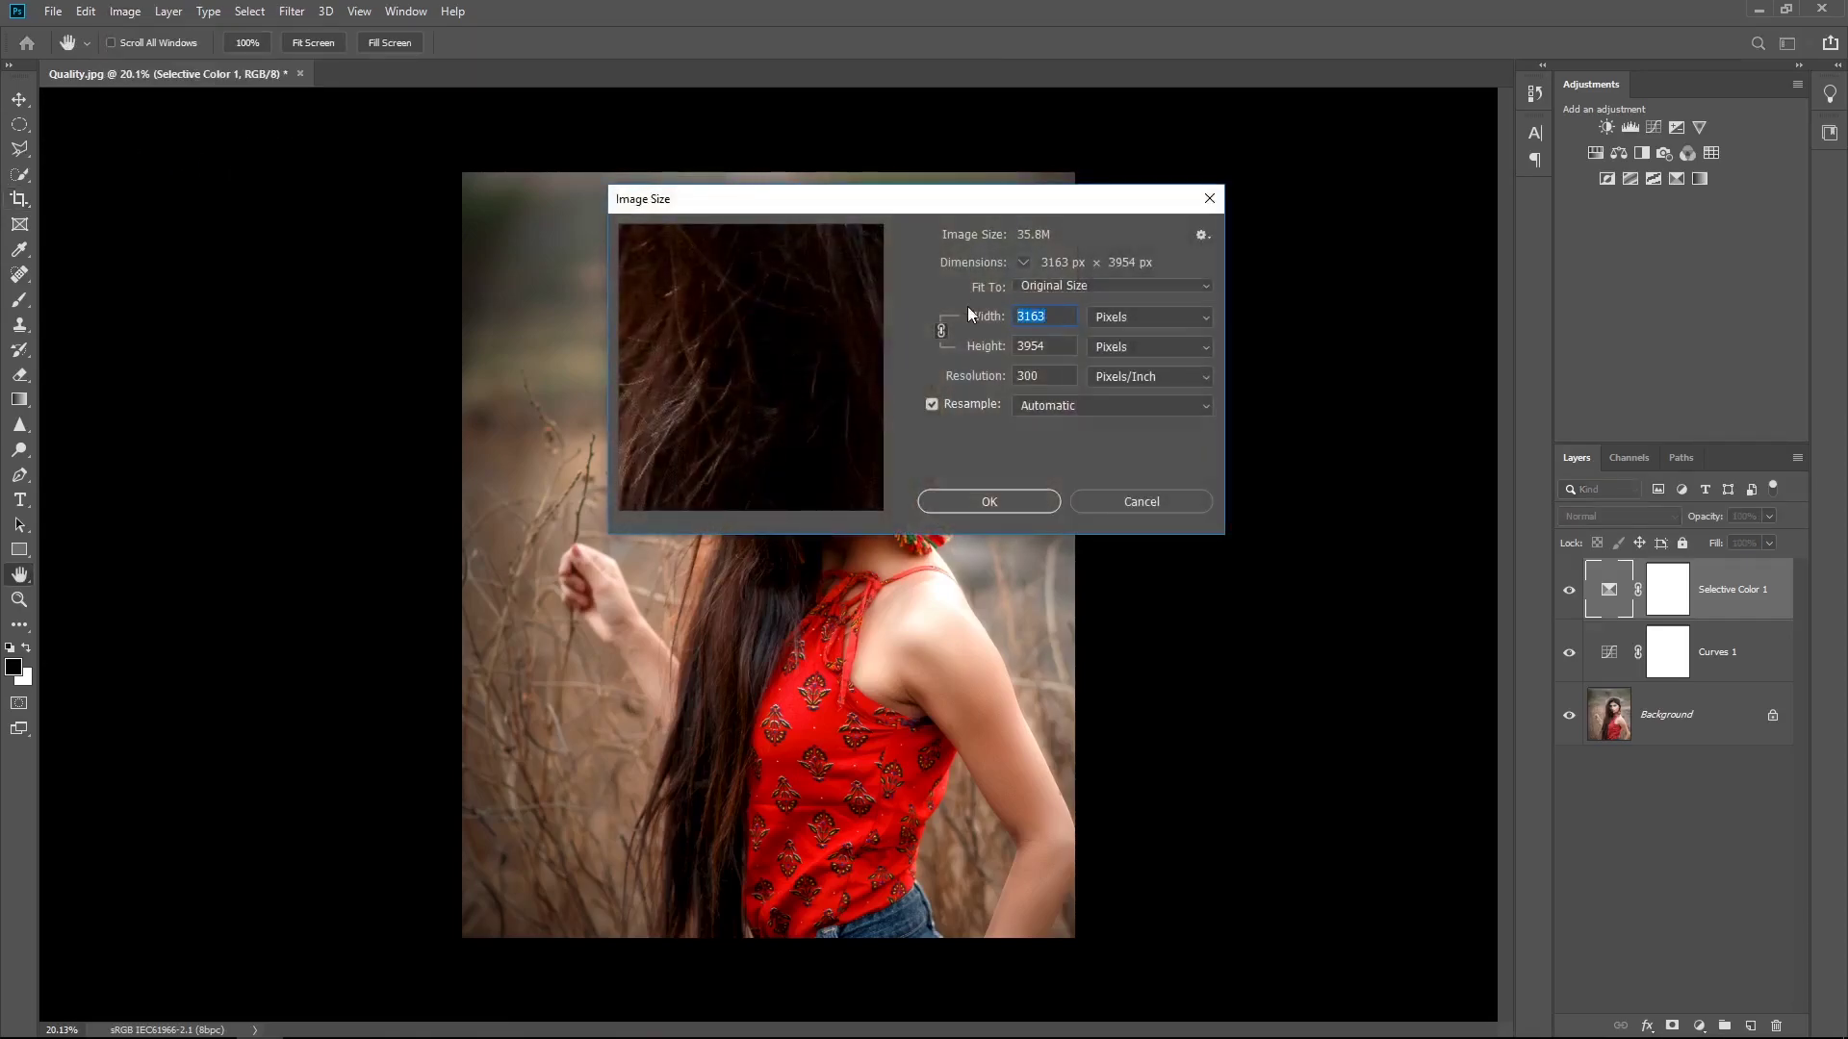
pyautogui.write('1080')
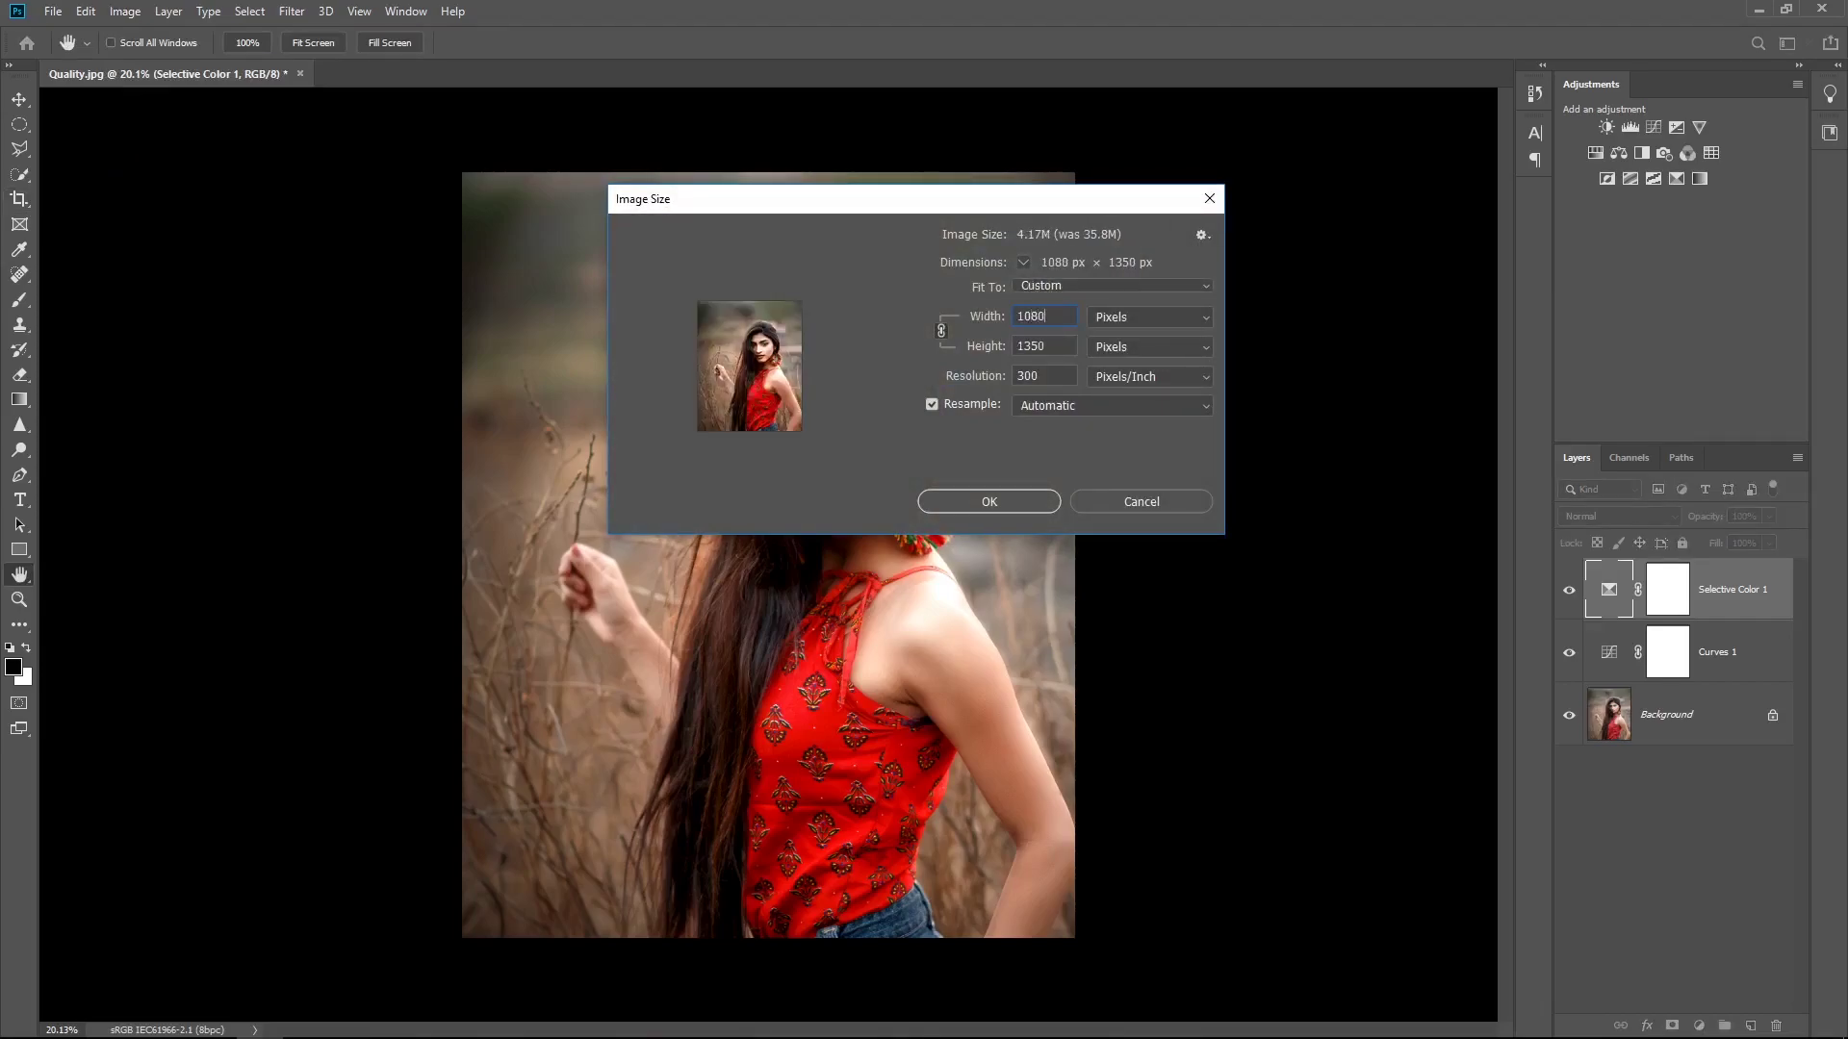
pyautogui.hotkey('ctrl', 'z')
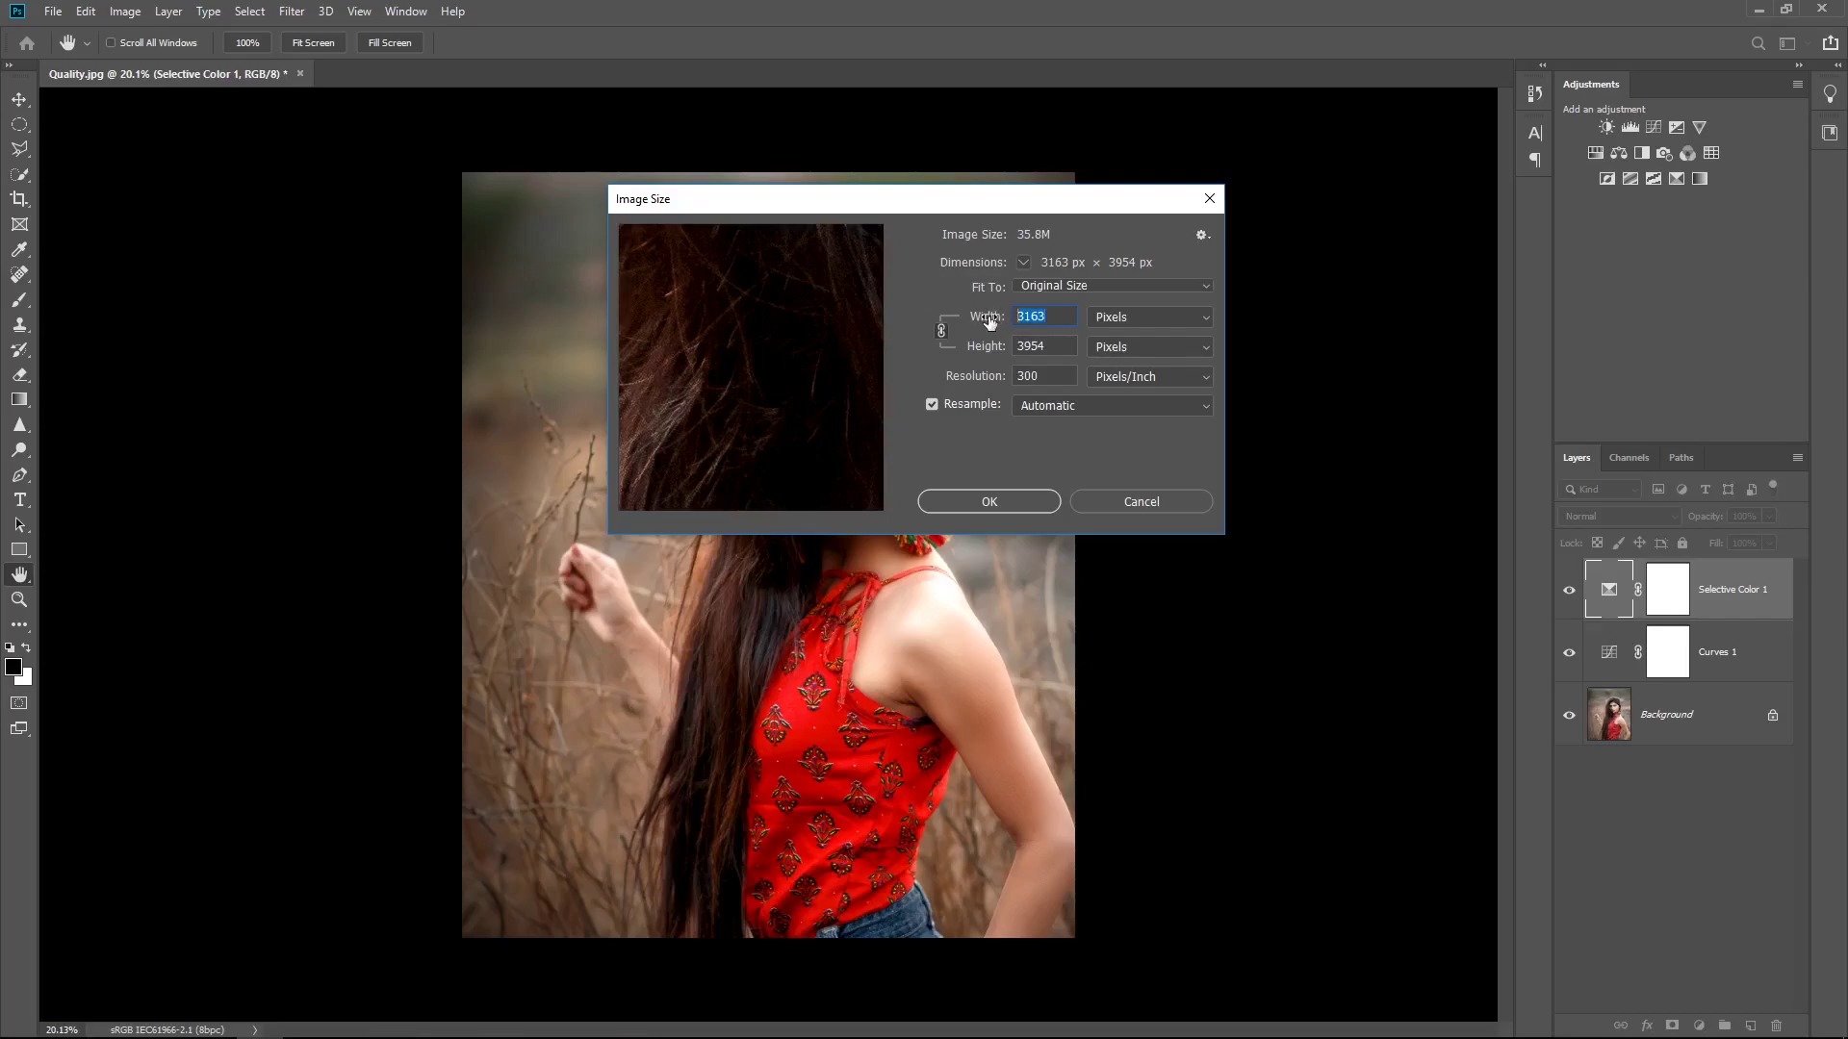
pyautogui.hotkey('ctrl', 'z')
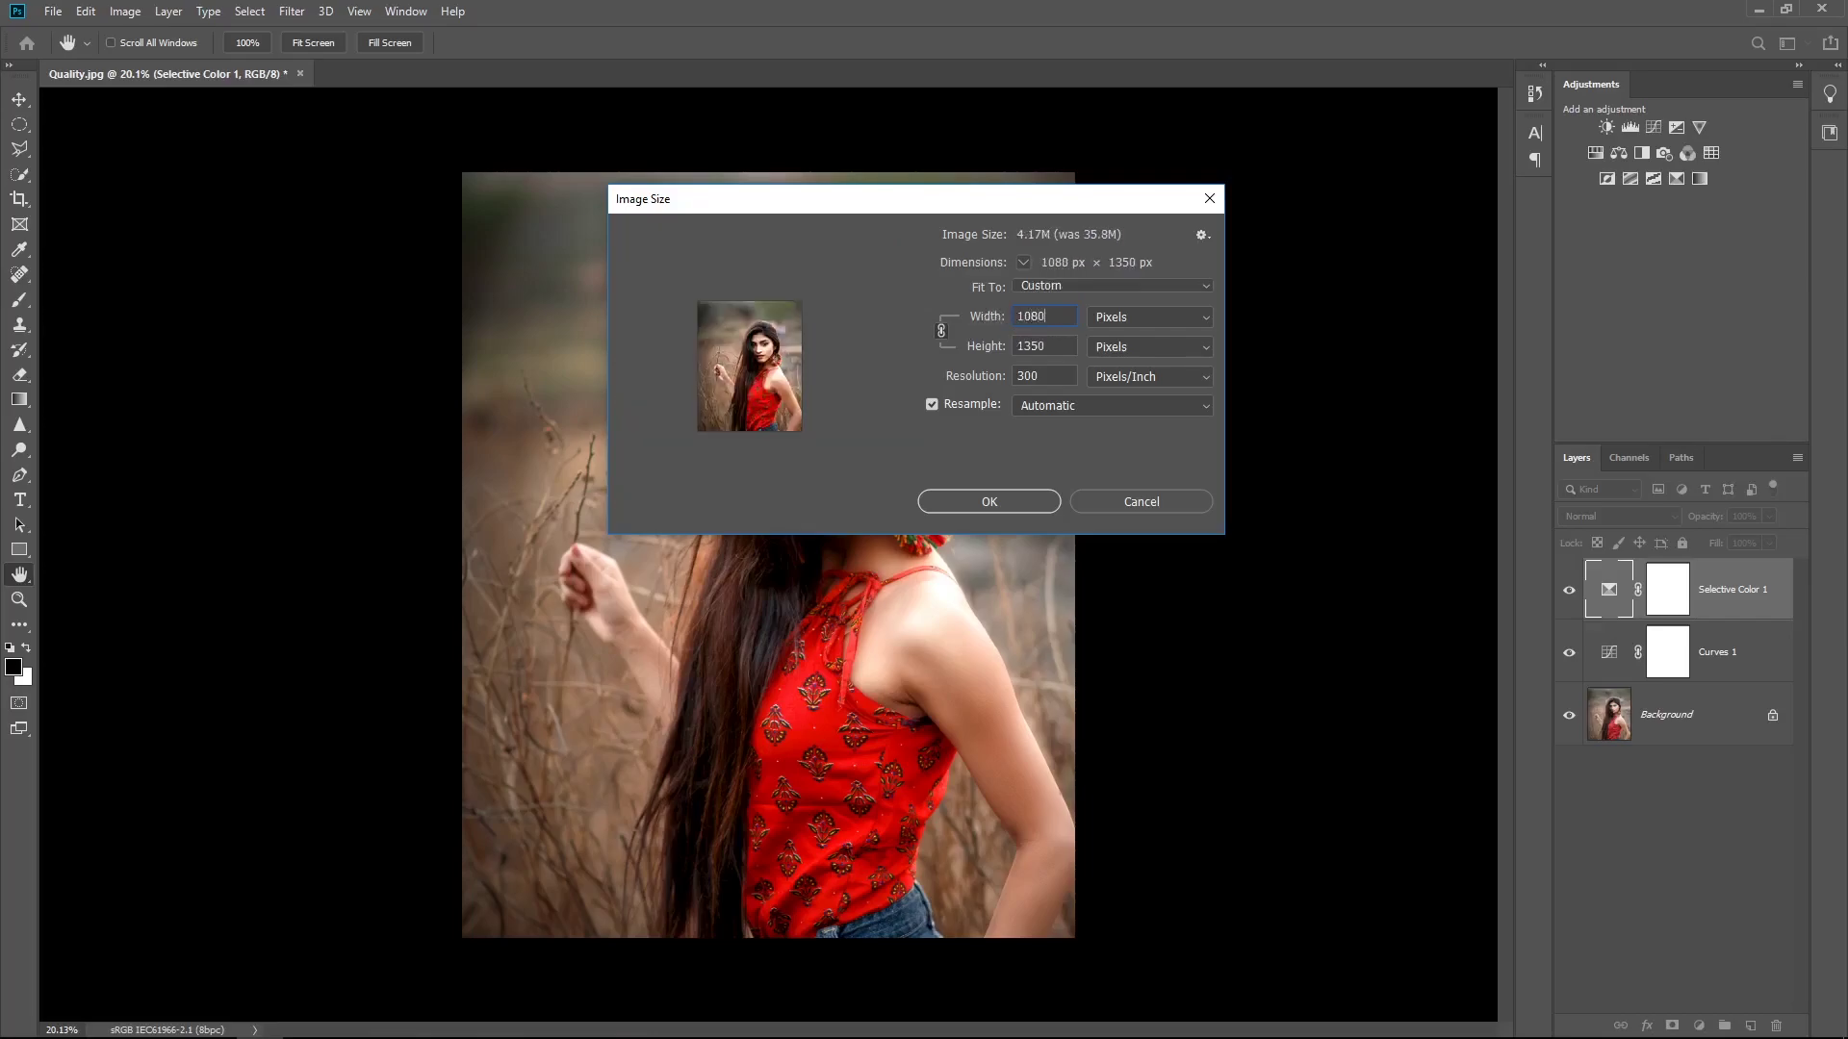
pyautogui.click(967, 502)
pyautogui.press('c')
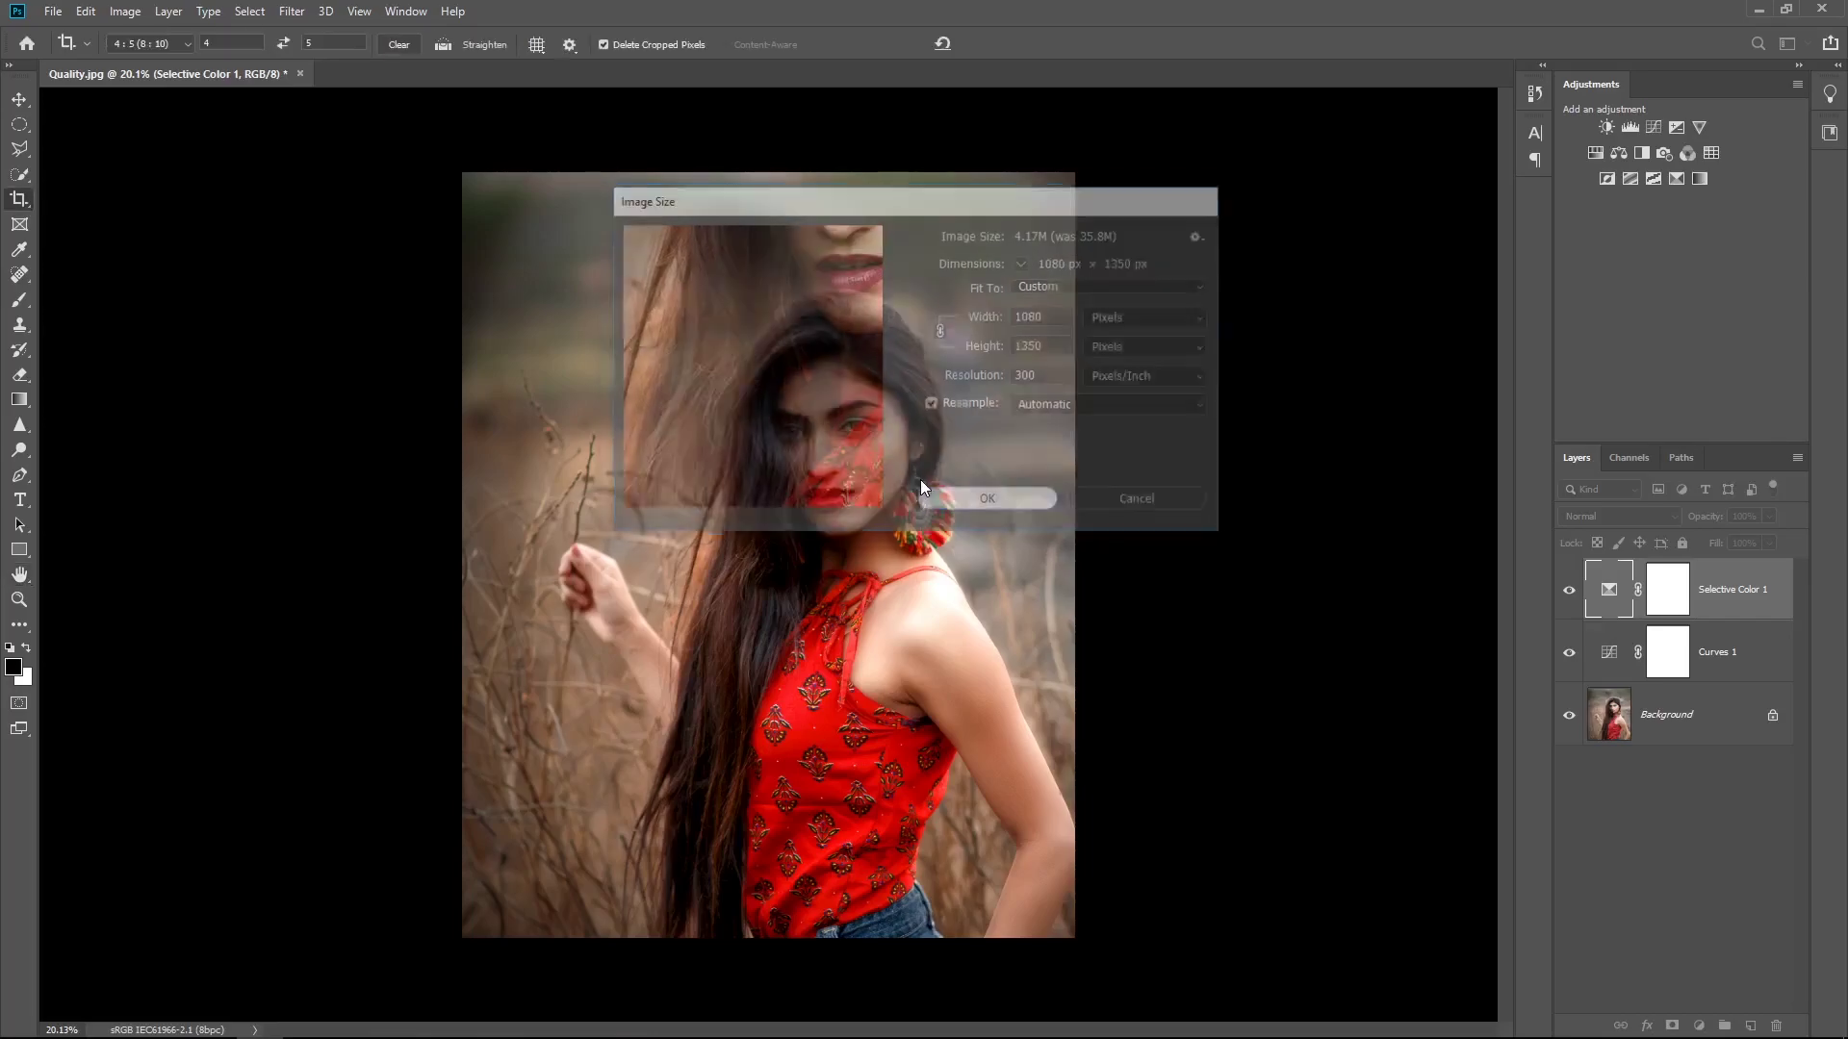
# - Stamp all visible layers into a new layer on top and convert it for smart filters
pyautogui.hotkey('ctrl', '+')
pyautogui.hotkey('ctrl', '+')
pyautogui.hotkey('ctrl', '+')
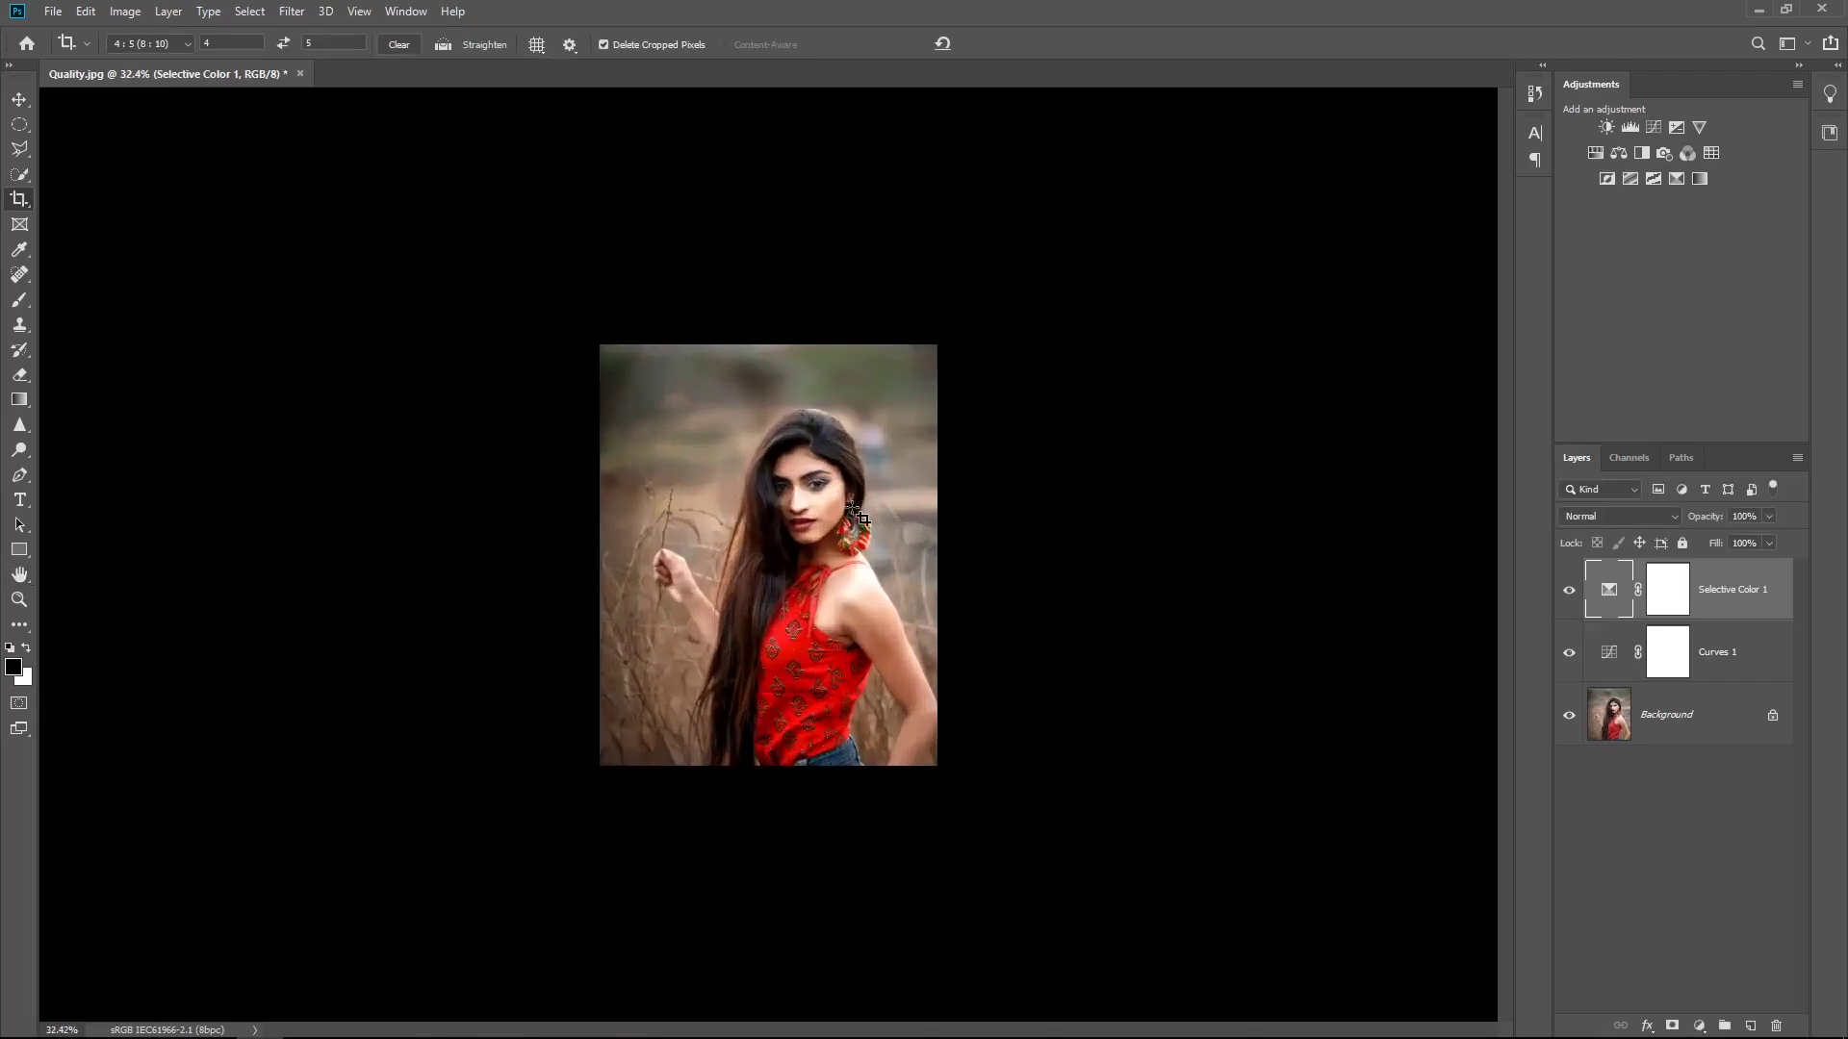
pyautogui.hotkey('ctrl', '+')
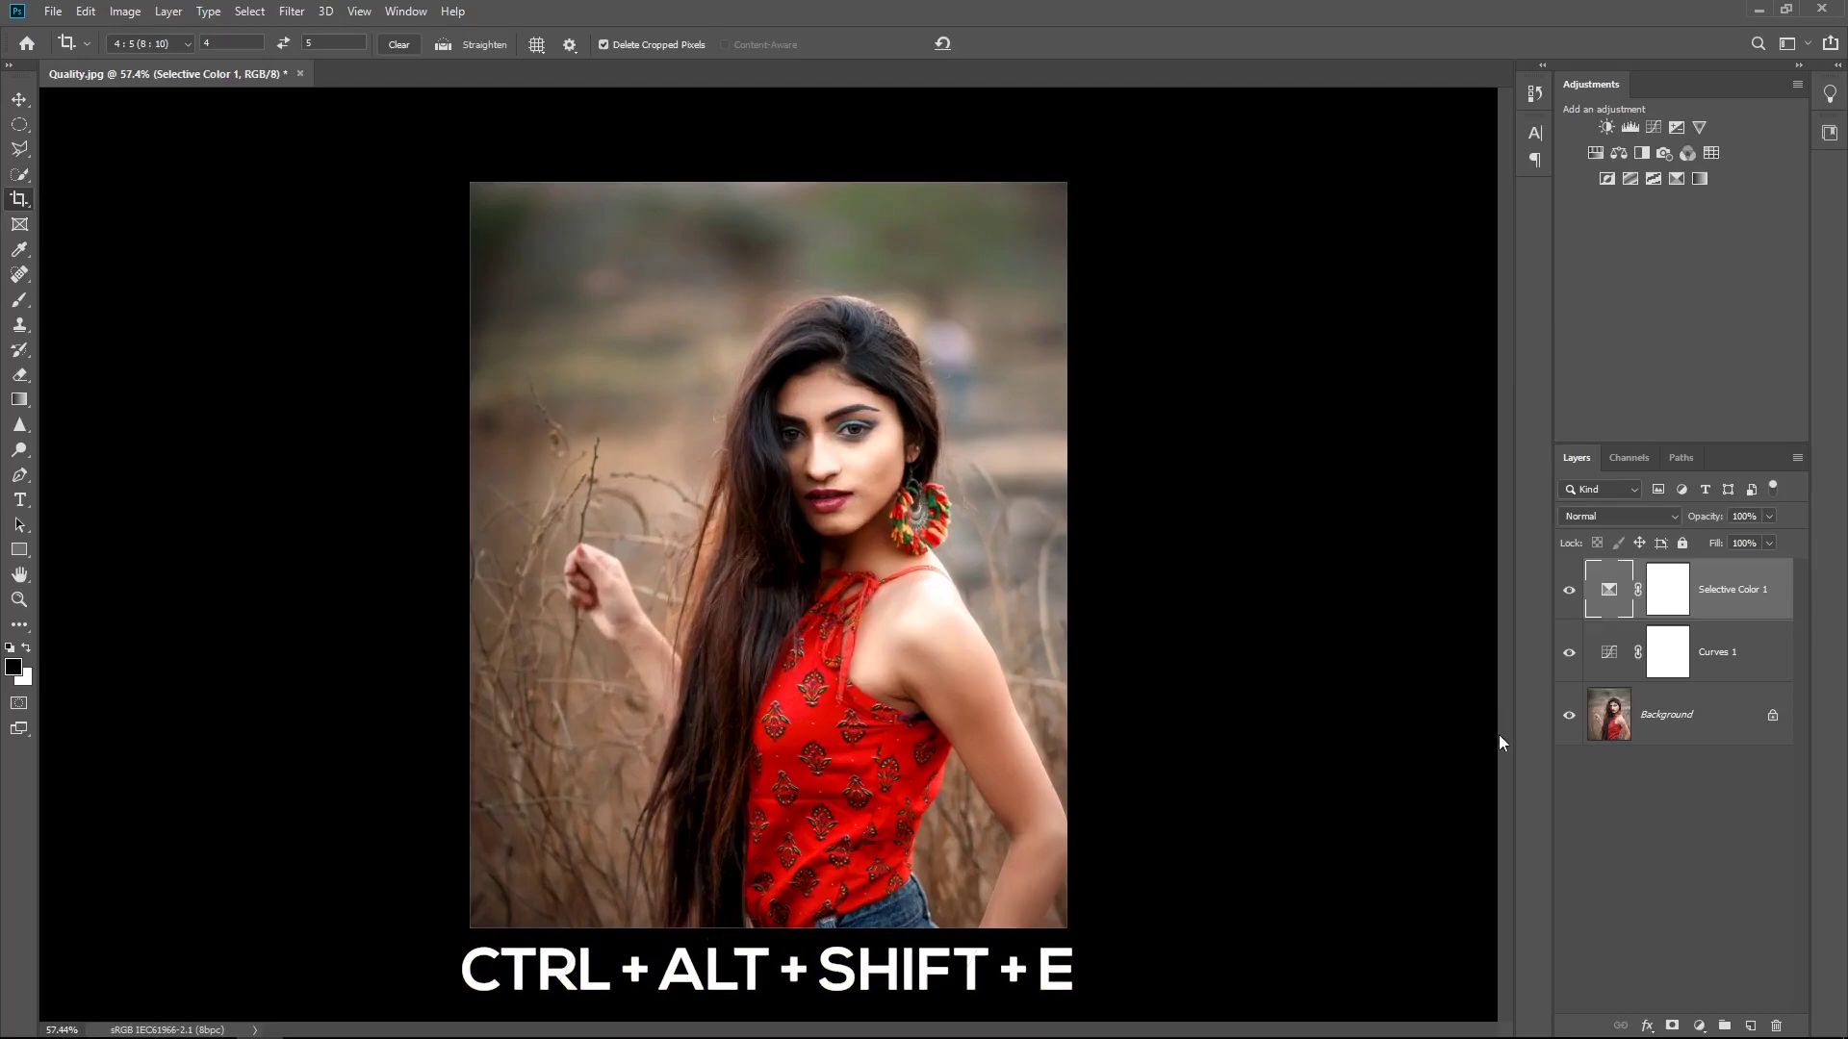
pyautogui.hotkey('ctrl', 'alt', 'shift', 'e')
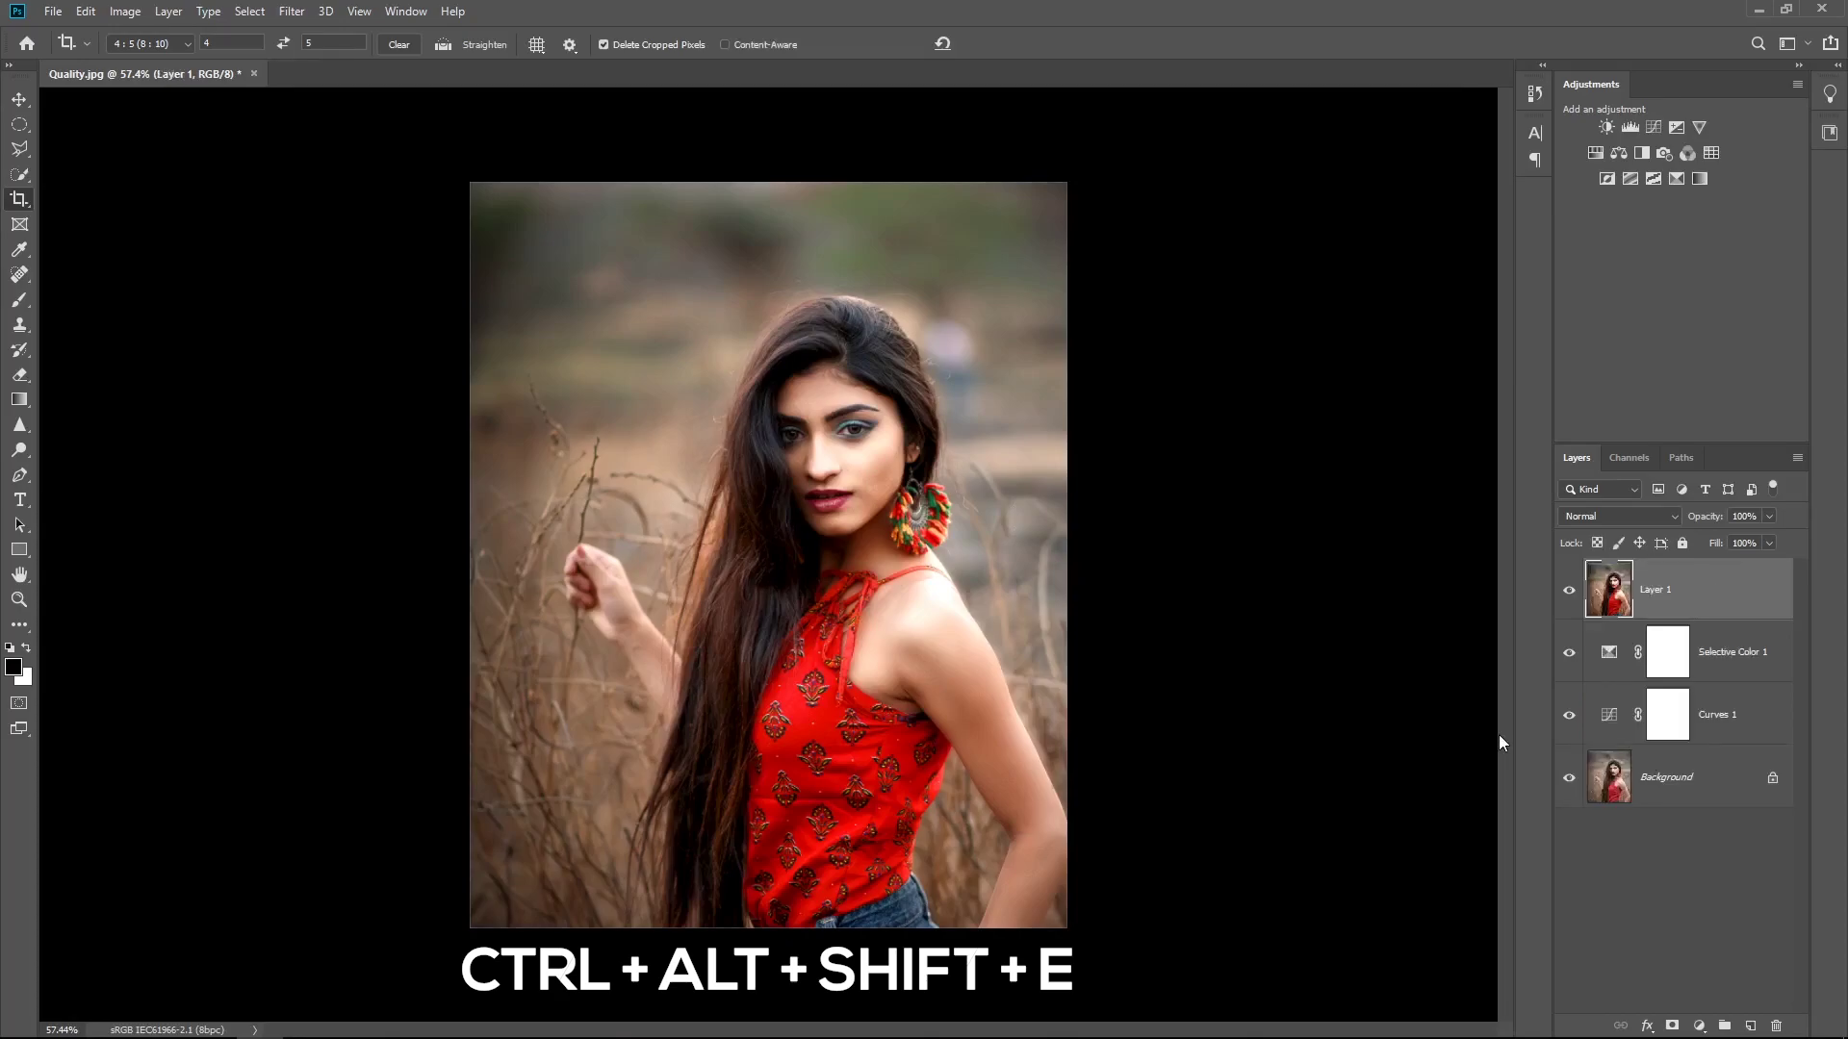
pyautogui.click(291, 12)
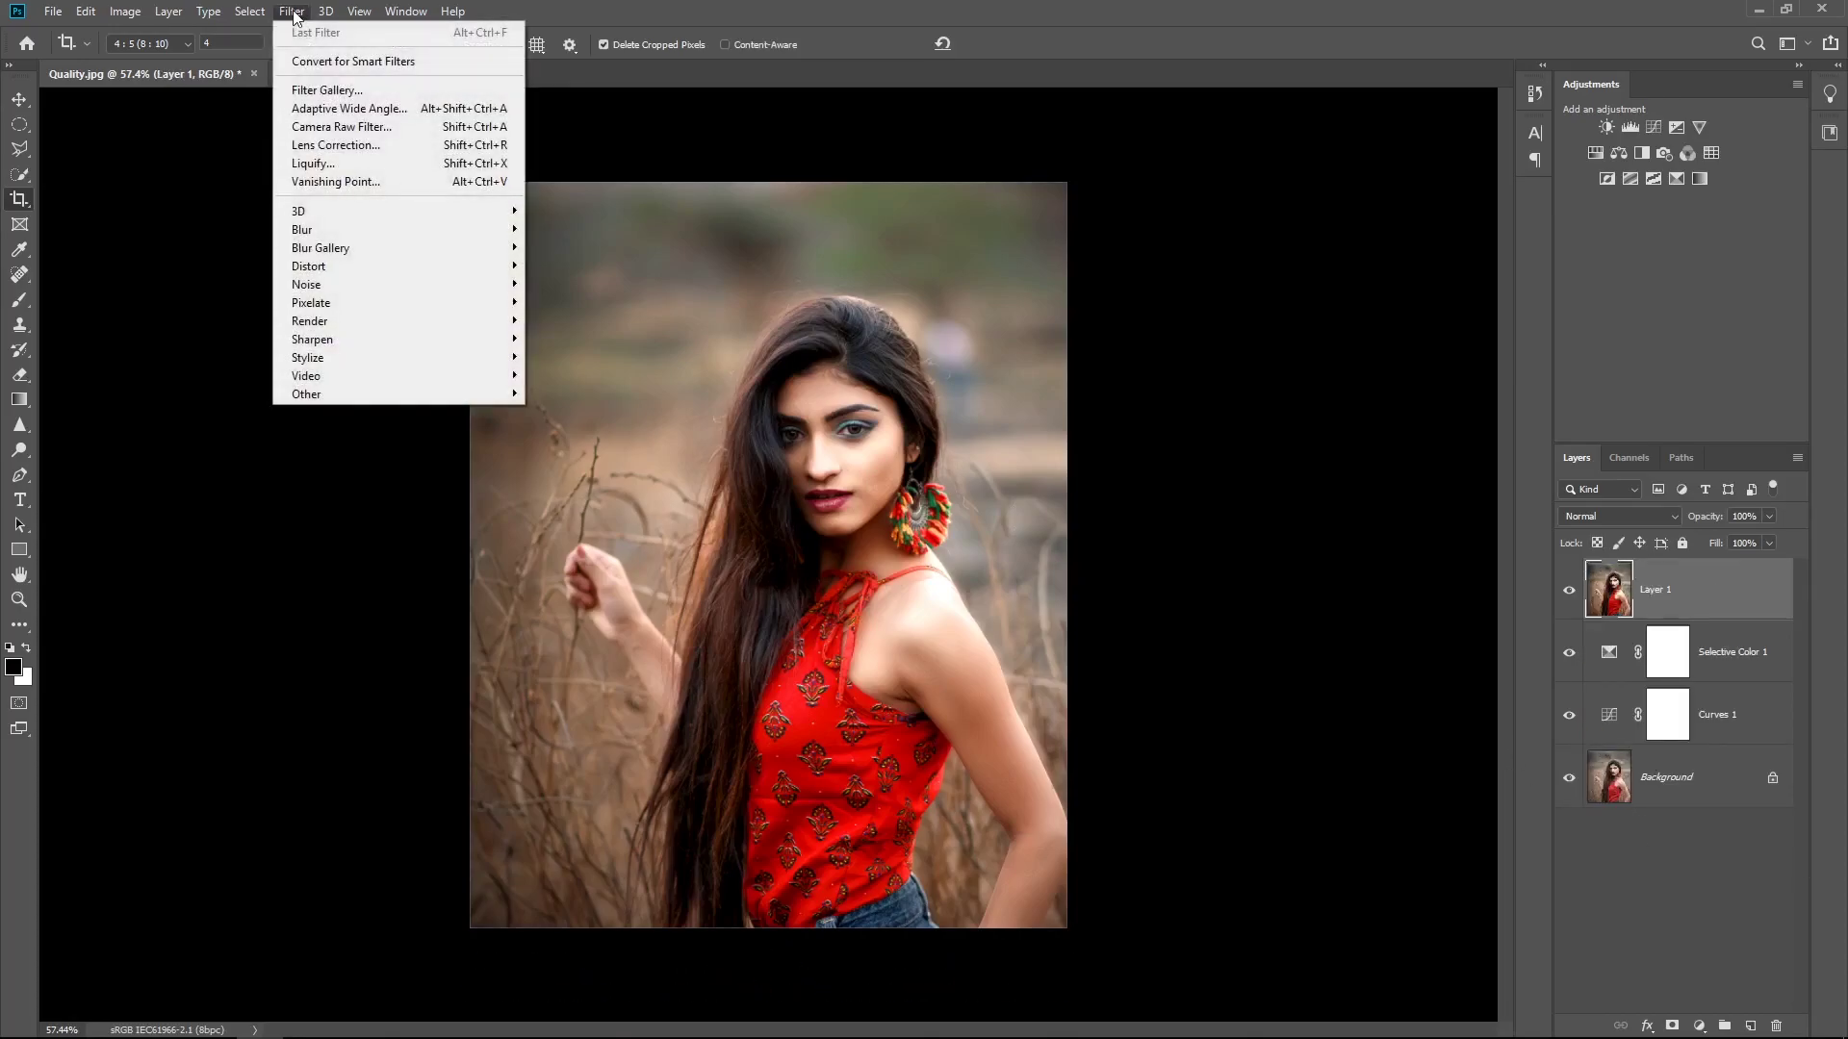
pyautogui.click(328, 62)
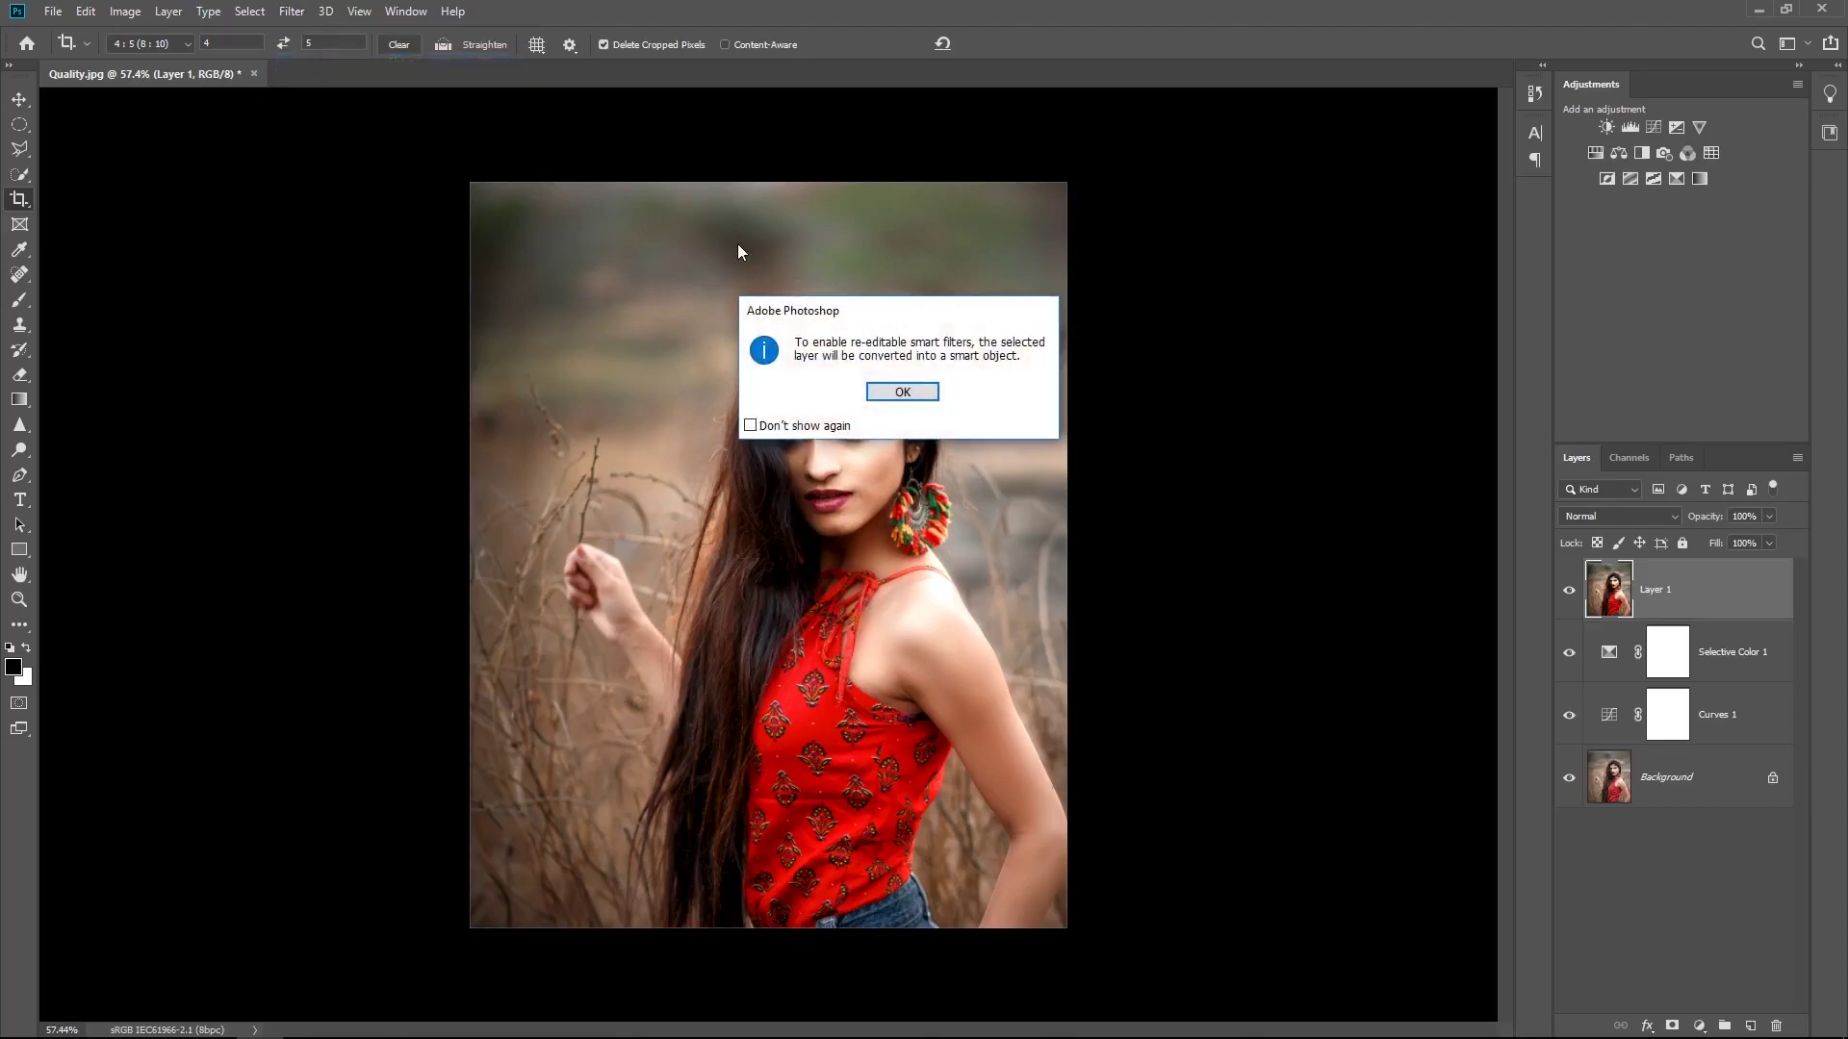
pyautogui.click(887, 395)
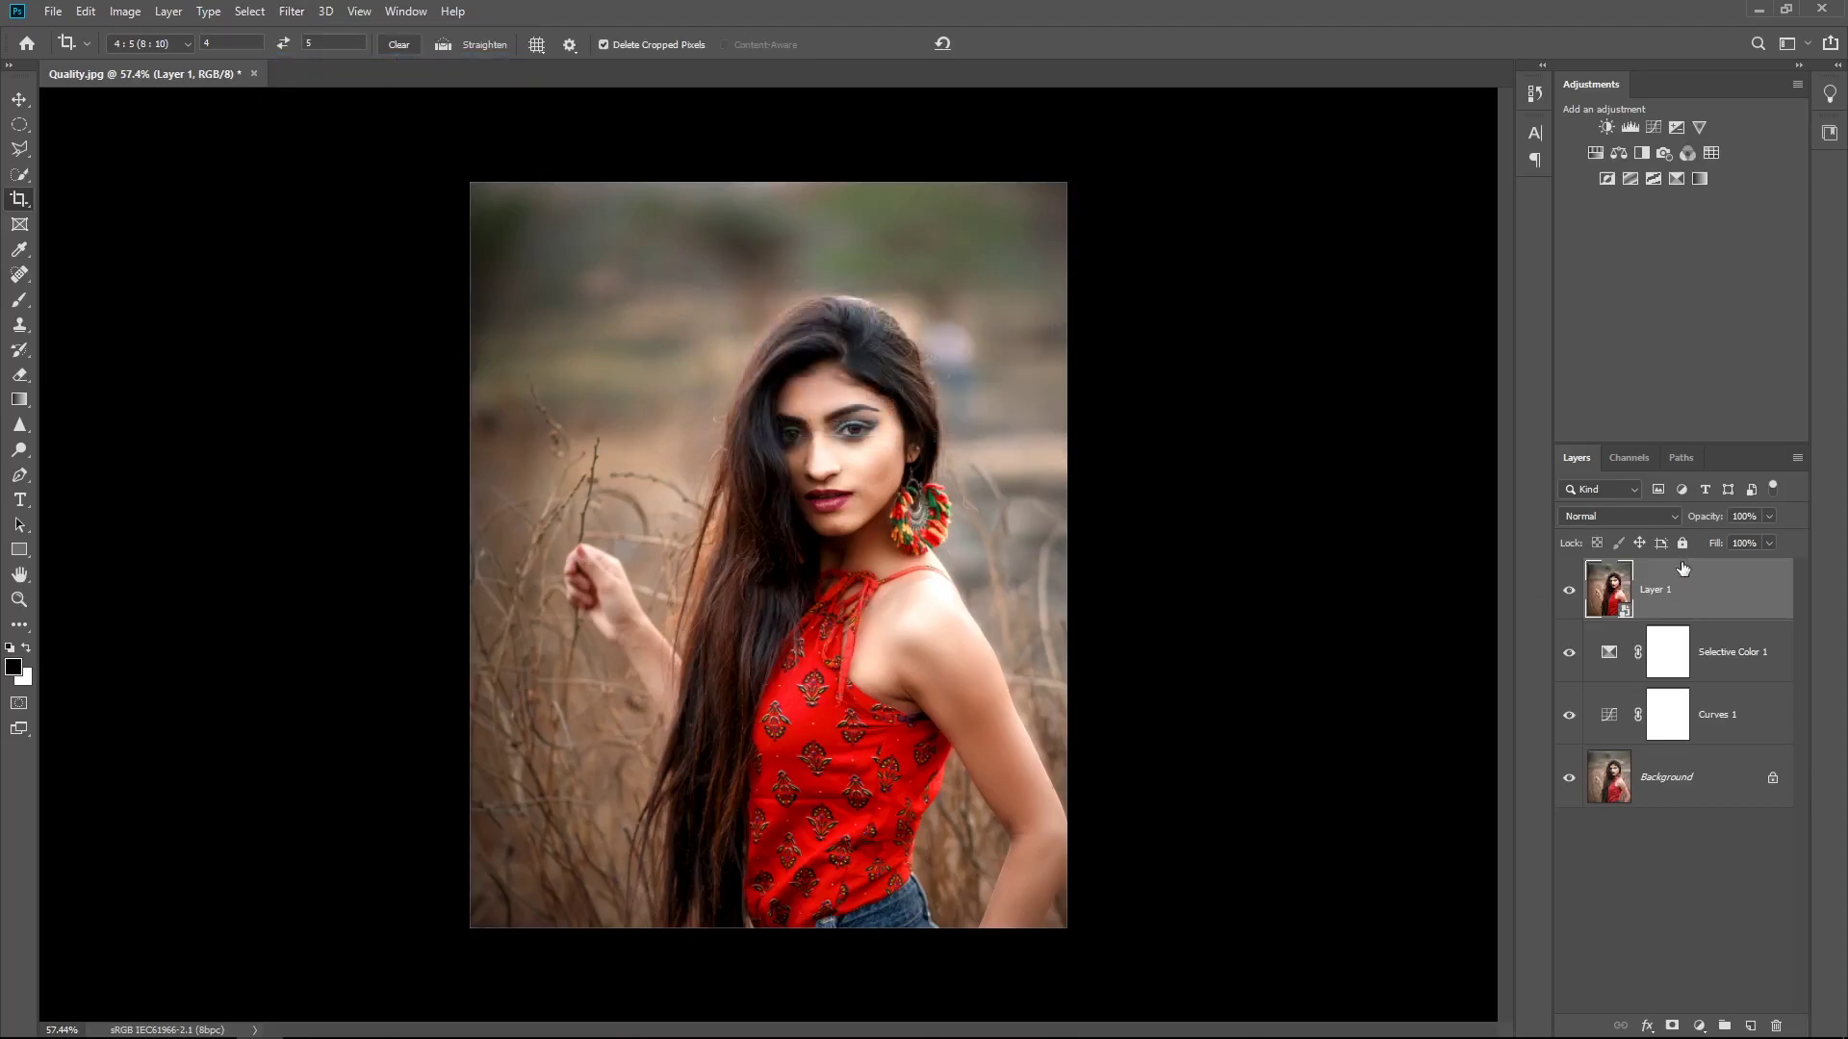
# - Apply a High Pass filter with a 1.1-pixel radius to the merged smart object layer and set its blend mode to Overlay
pyautogui.click(296, 16)
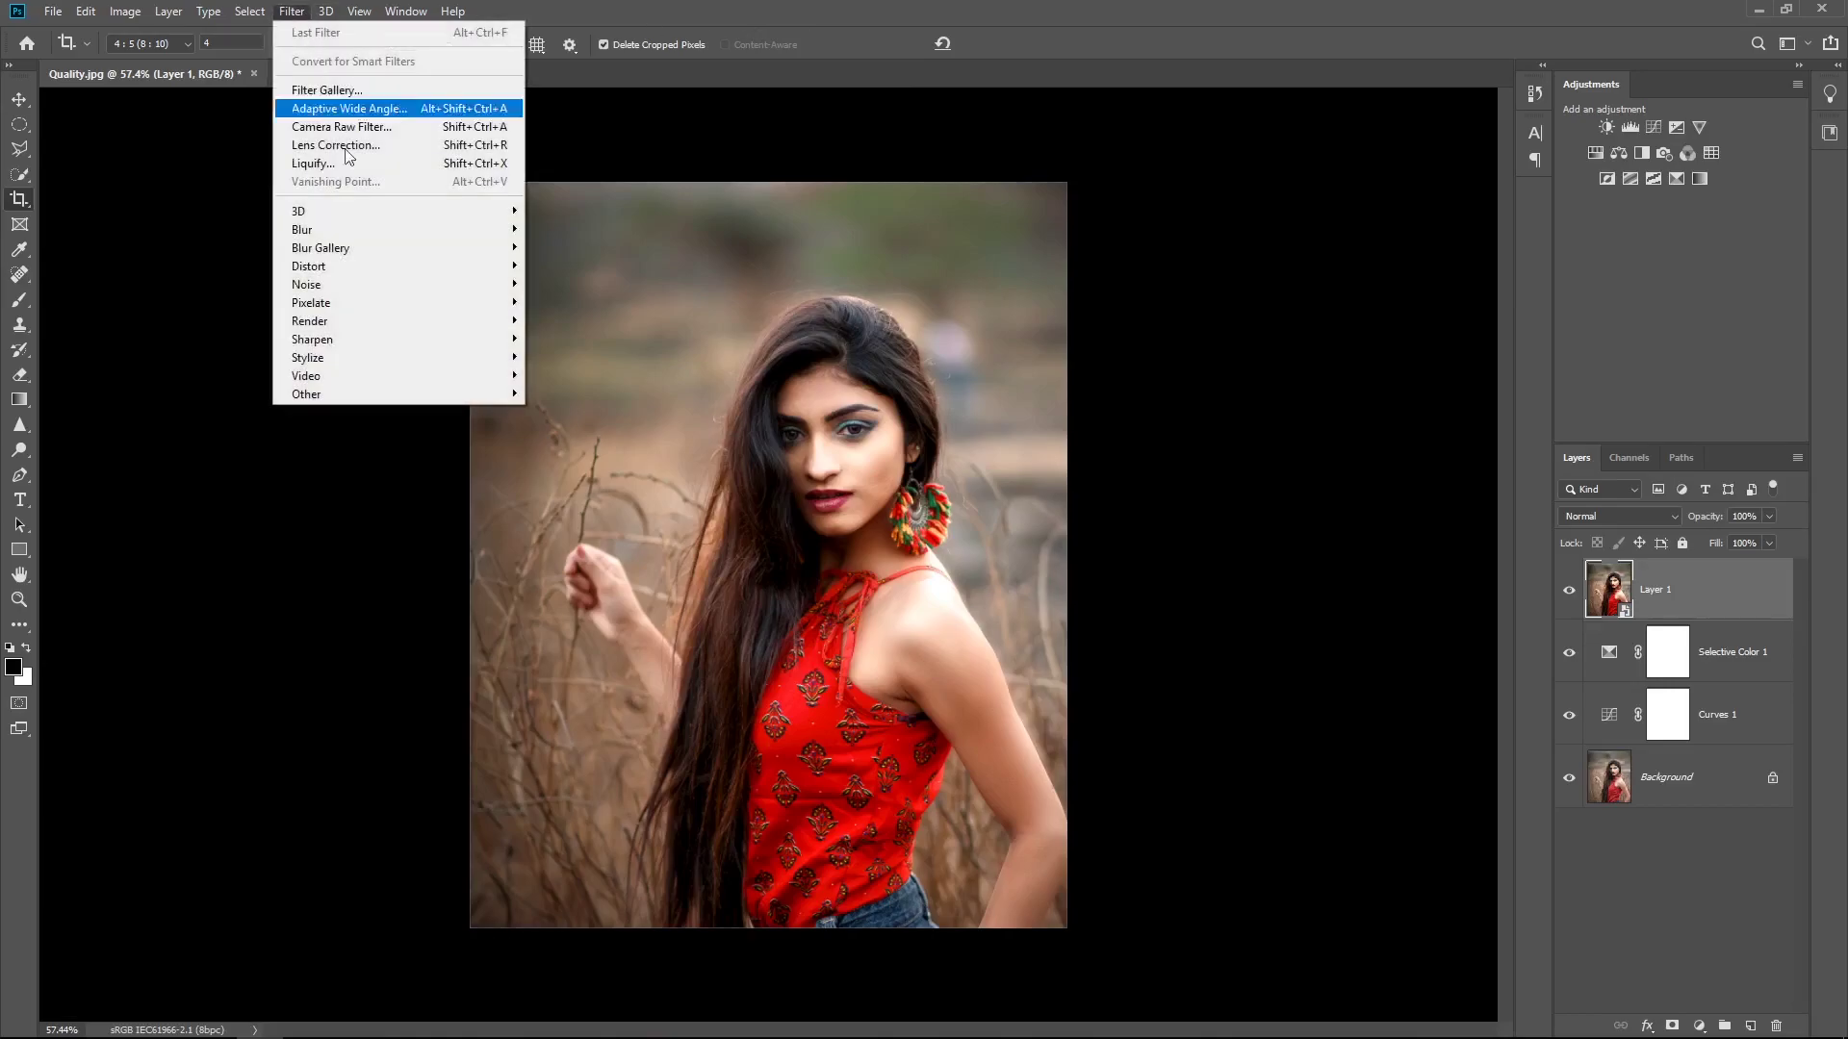
pyautogui.moveTo(358, 397)
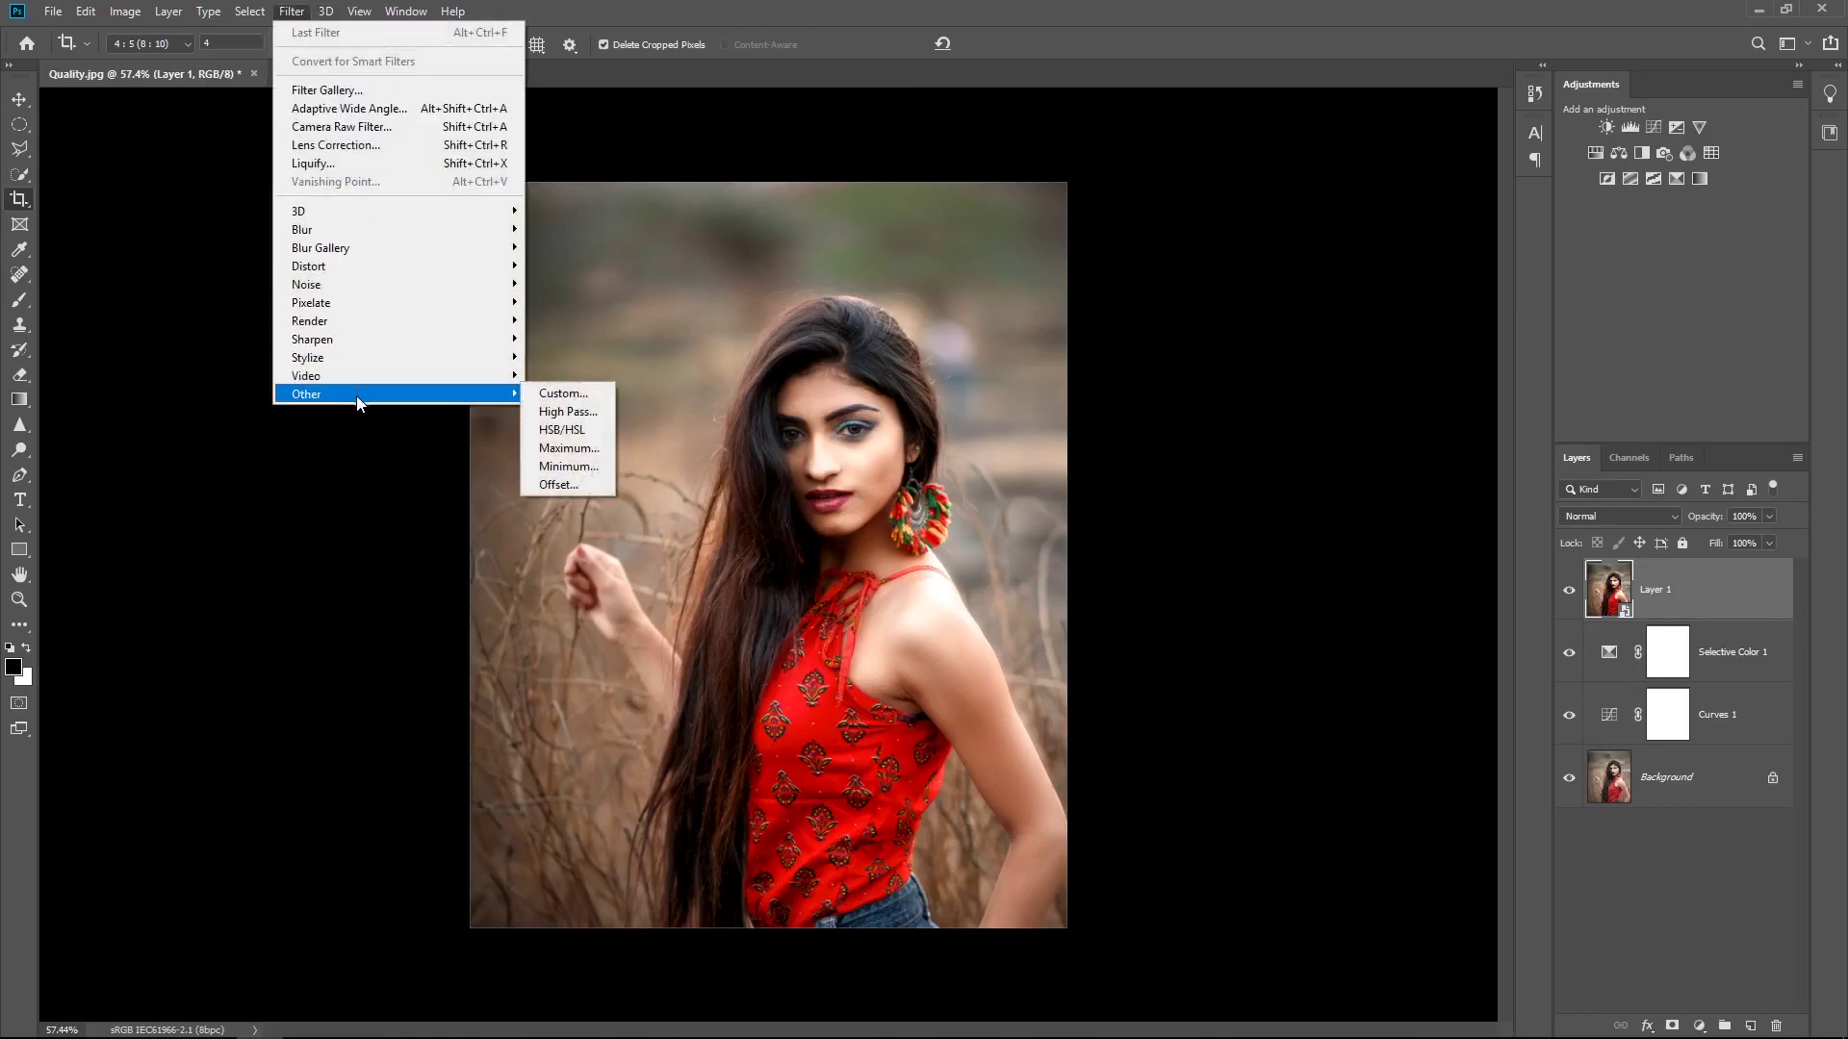
pyautogui.click(569, 411)
pyautogui.moveTo(879, 224); pyautogui.dragTo(1092, 213)
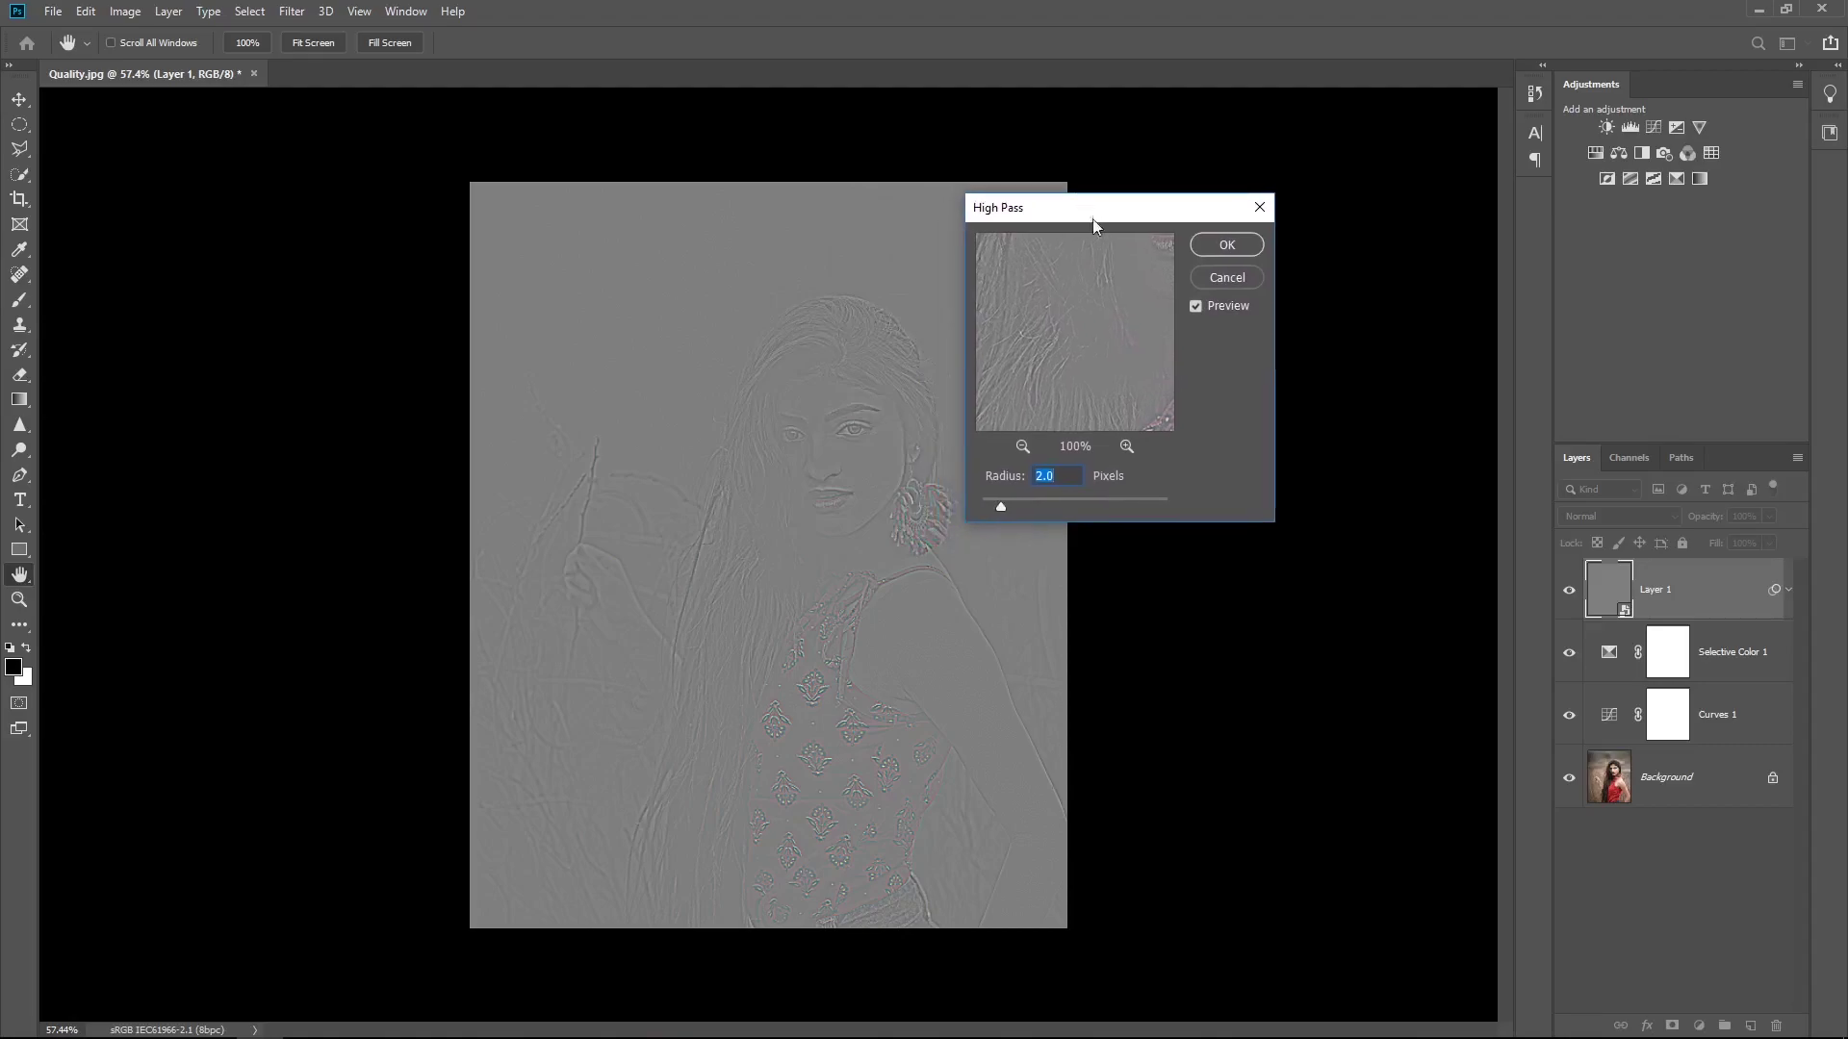
pyautogui.moveTo(992, 502)
pyautogui.mouseDown()
pyautogui.moveTo(937, 500)
pyautogui.moveTo(963, 497)
pyautogui.mouseUp()
pyautogui.press('Up')
pyautogui.press('Up')
pyautogui.click(1227, 245)
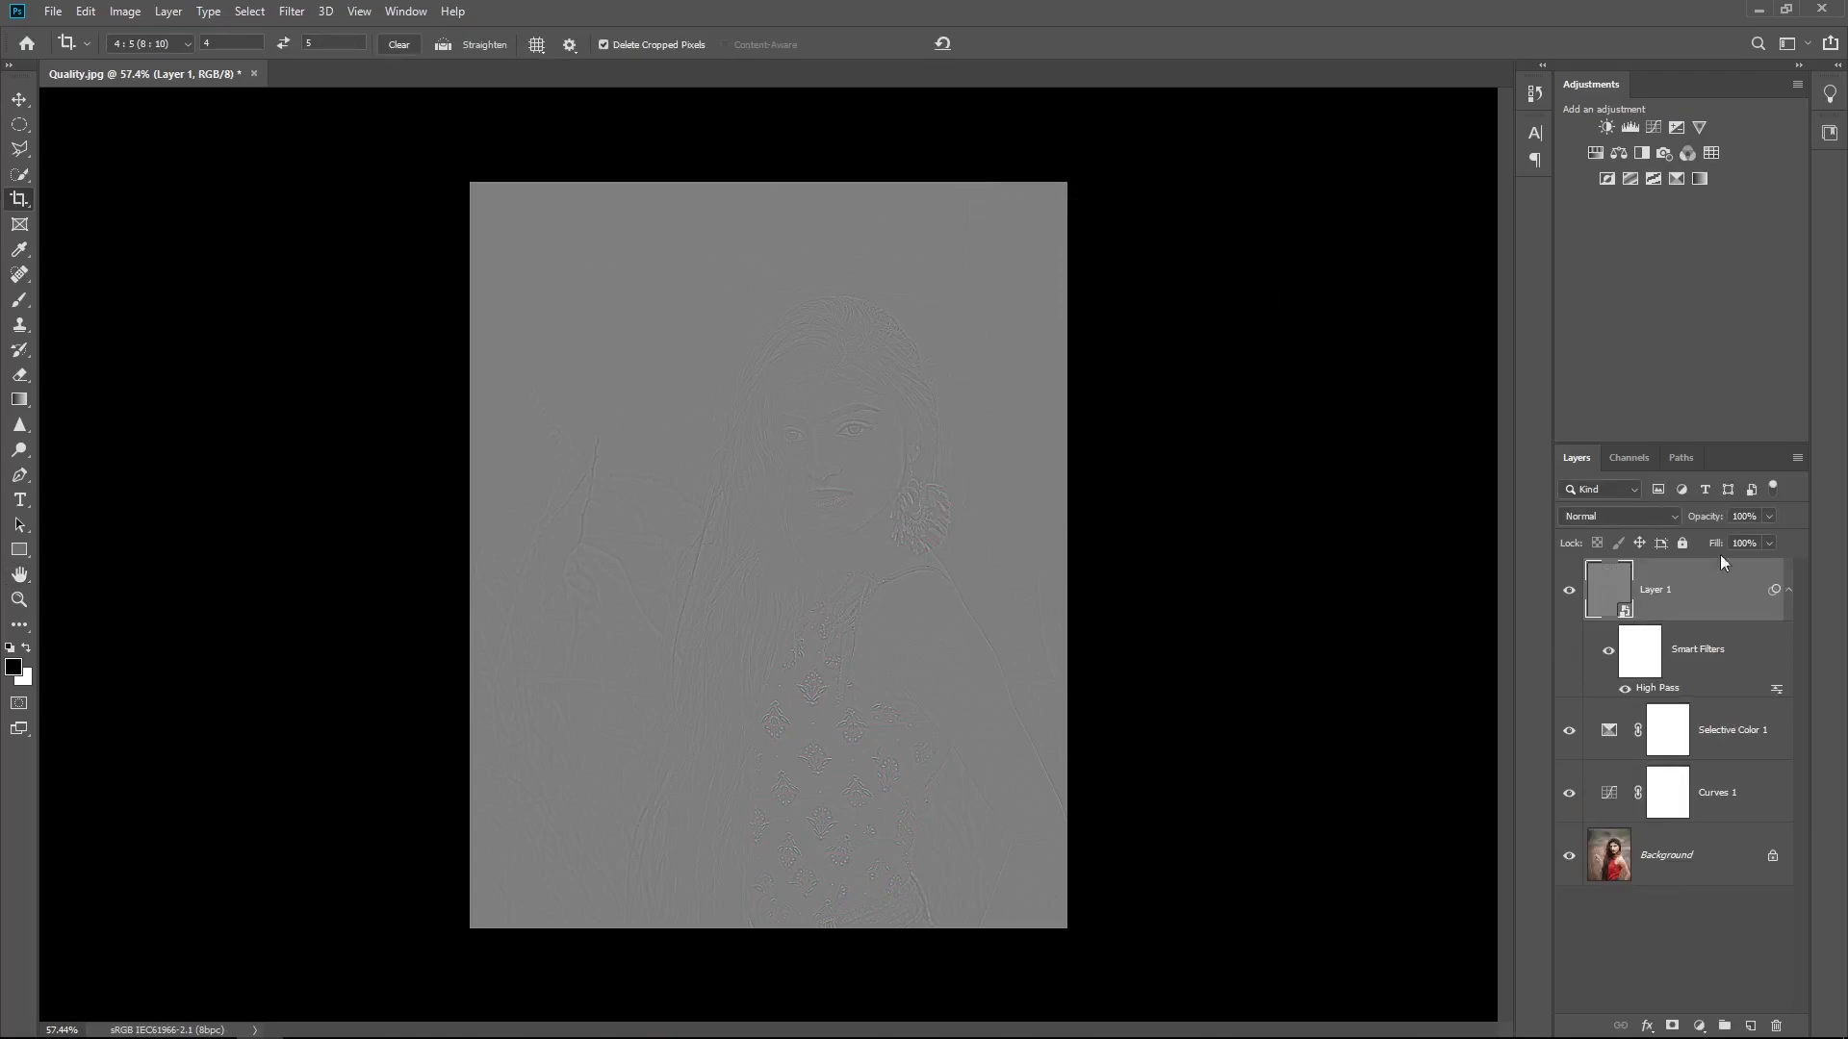
pyautogui.click(1662, 520)
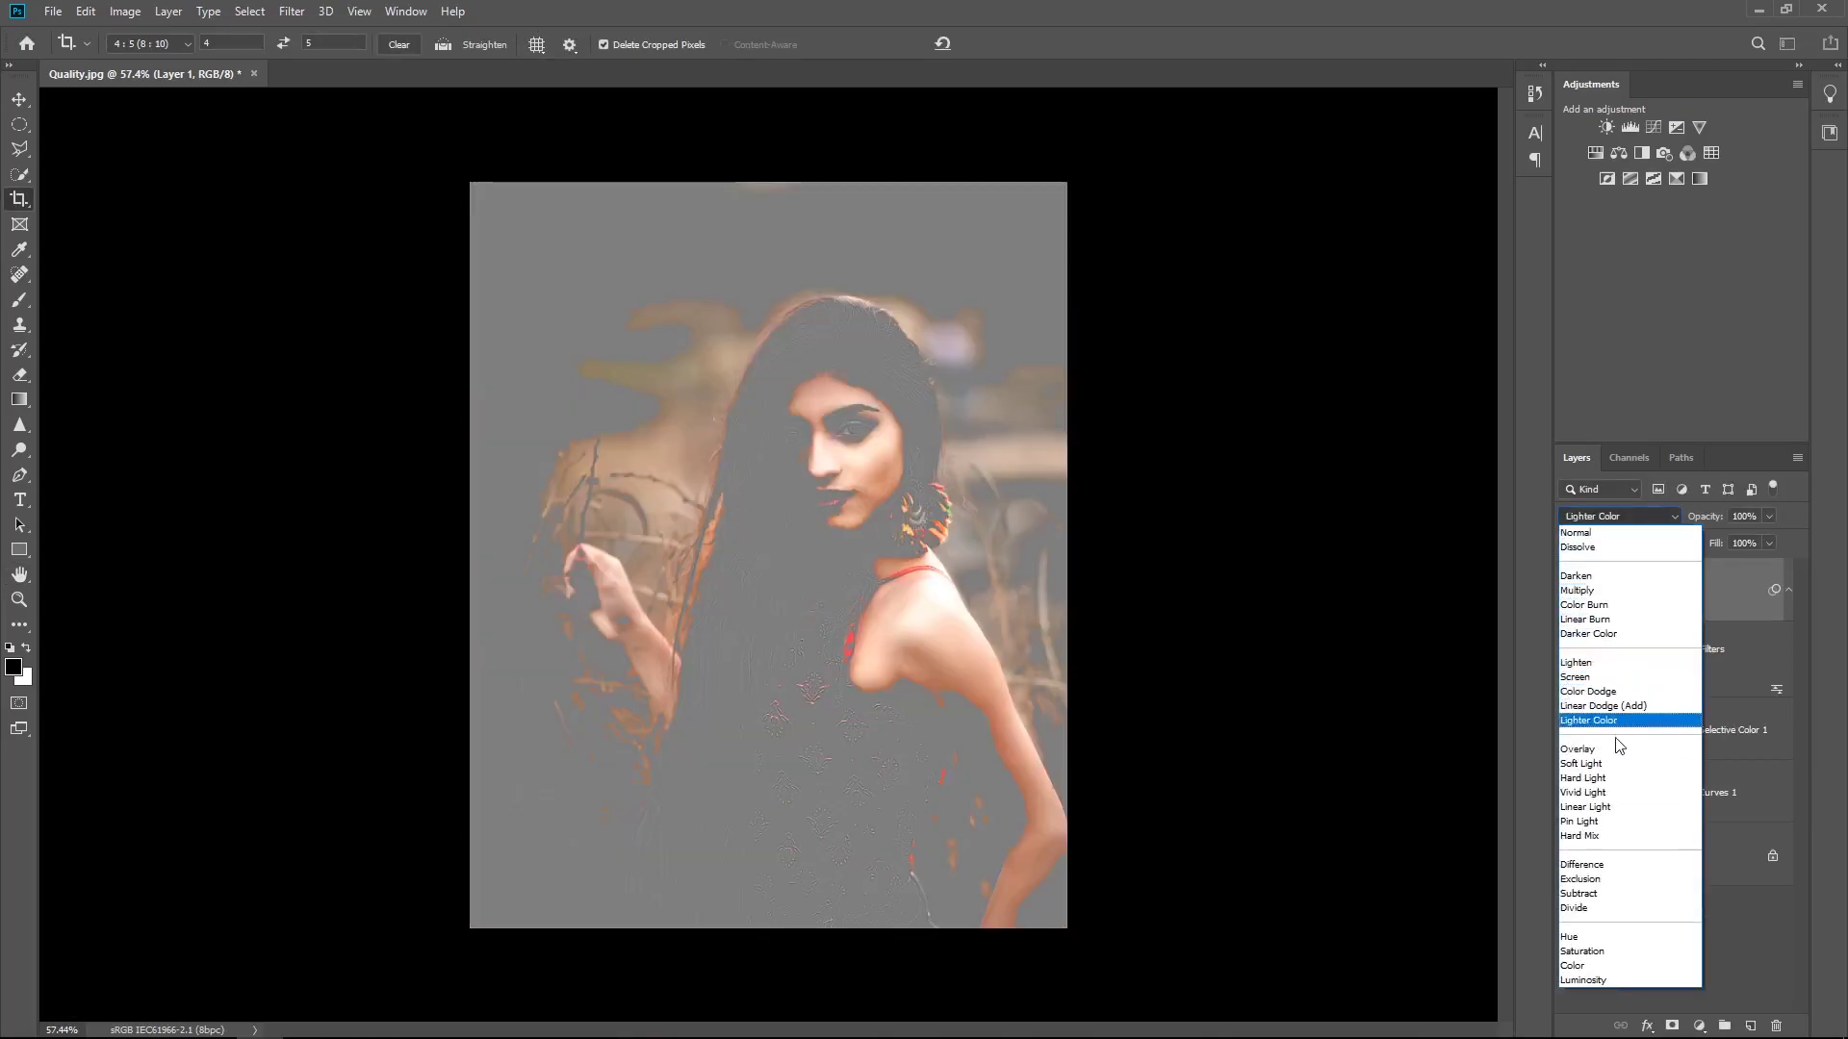
pyautogui.click(1620, 759)
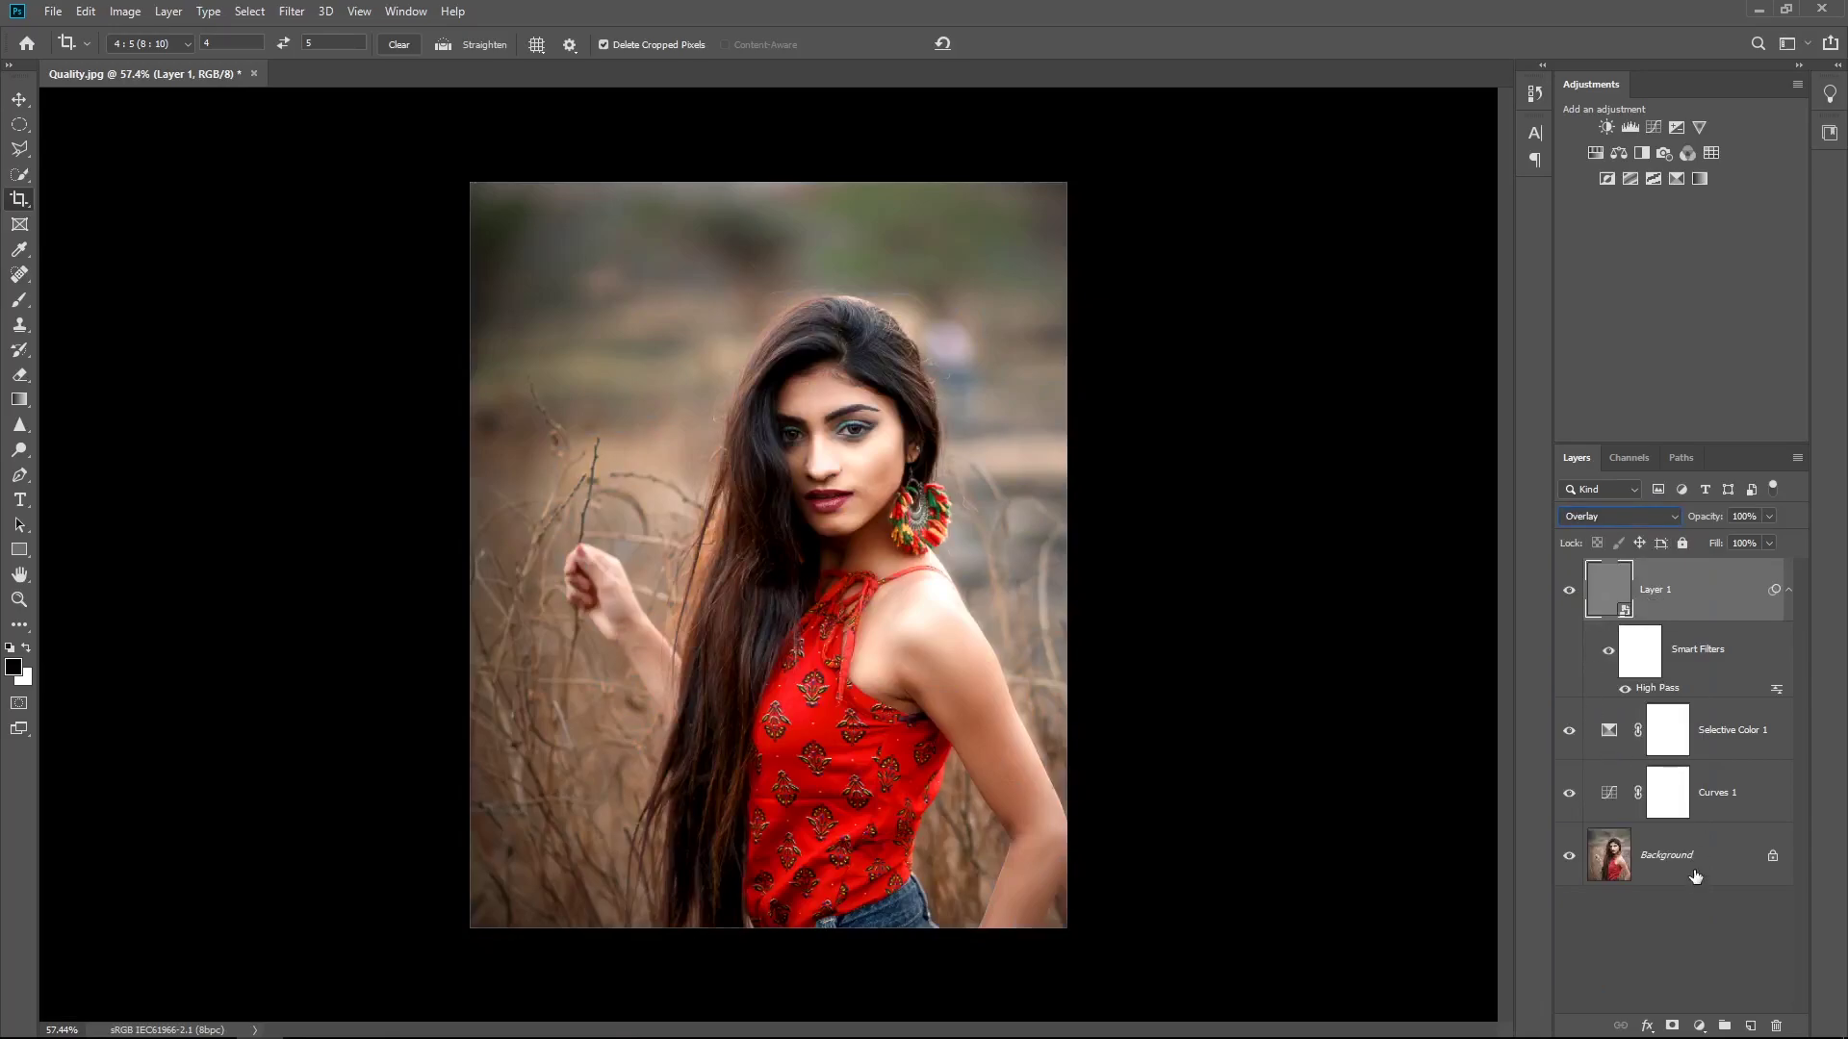
# - Add a layer mask to the High Pass layer and paint it black over the background and the face with progressively smaller brushes
pyautogui.click(1671, 1027)
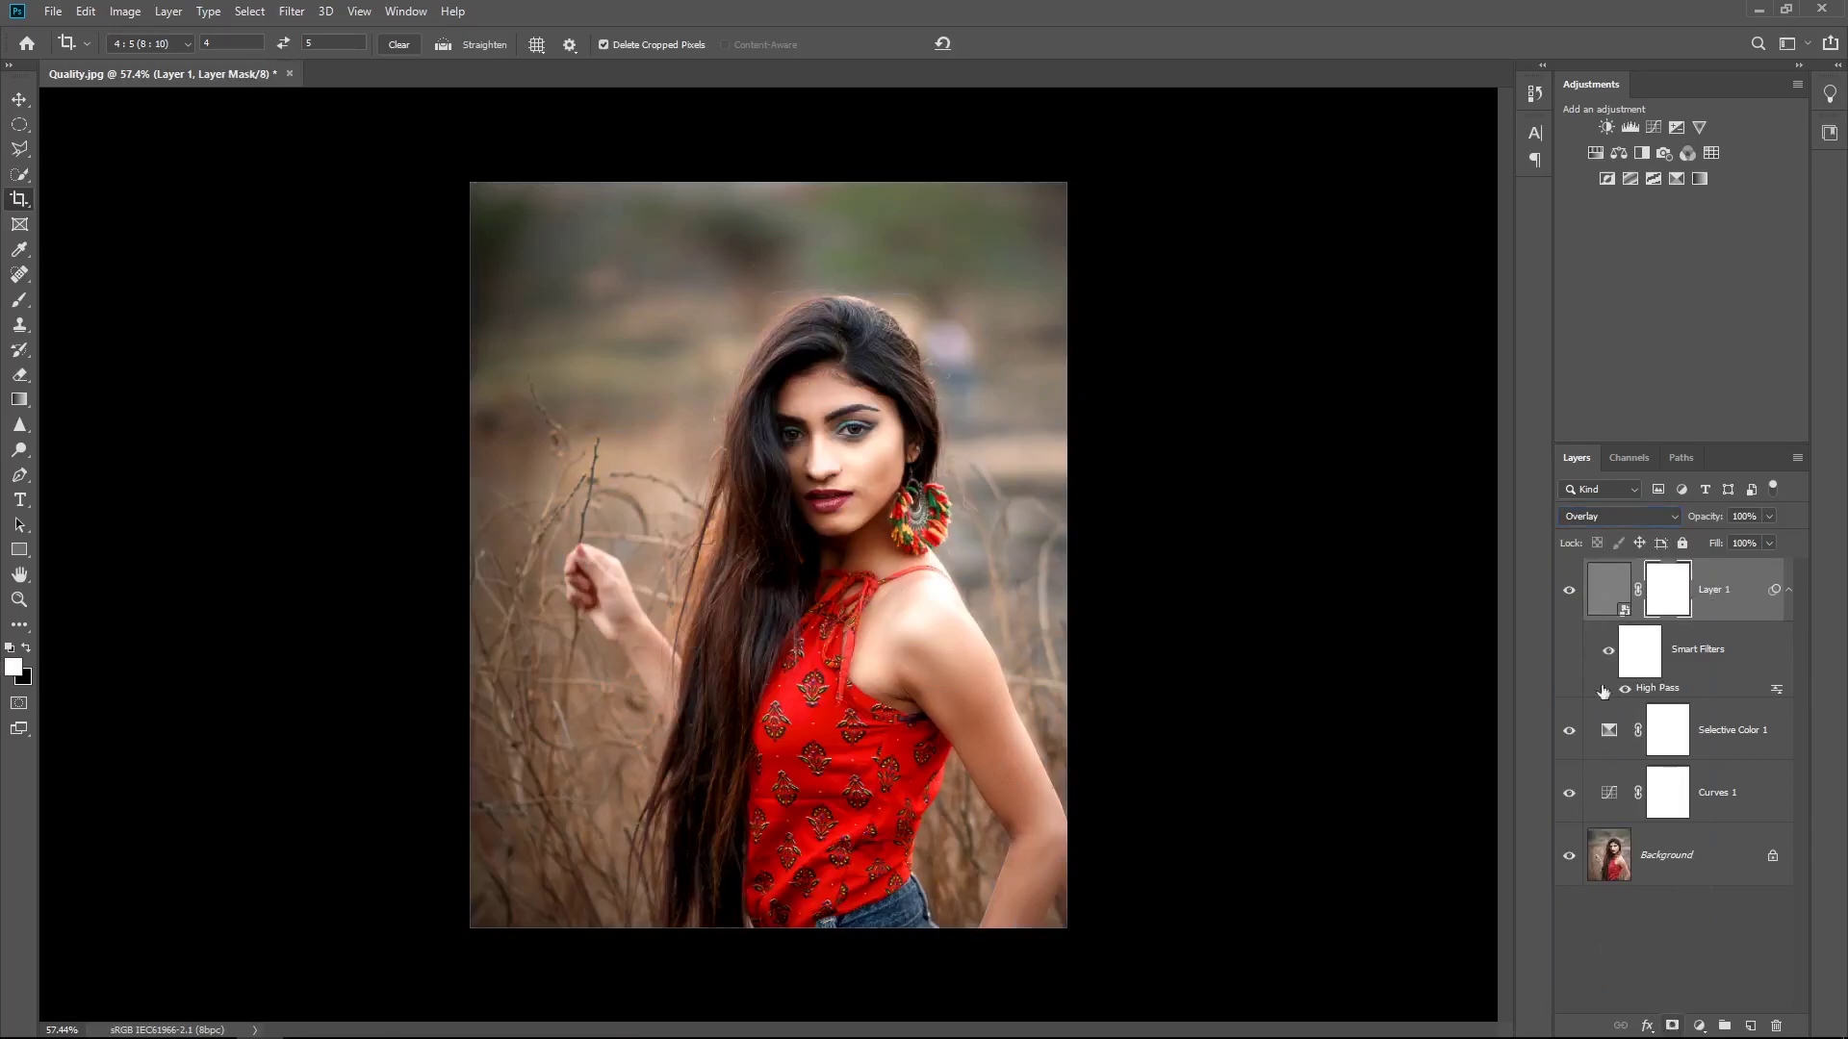
pyautogui.press('b')
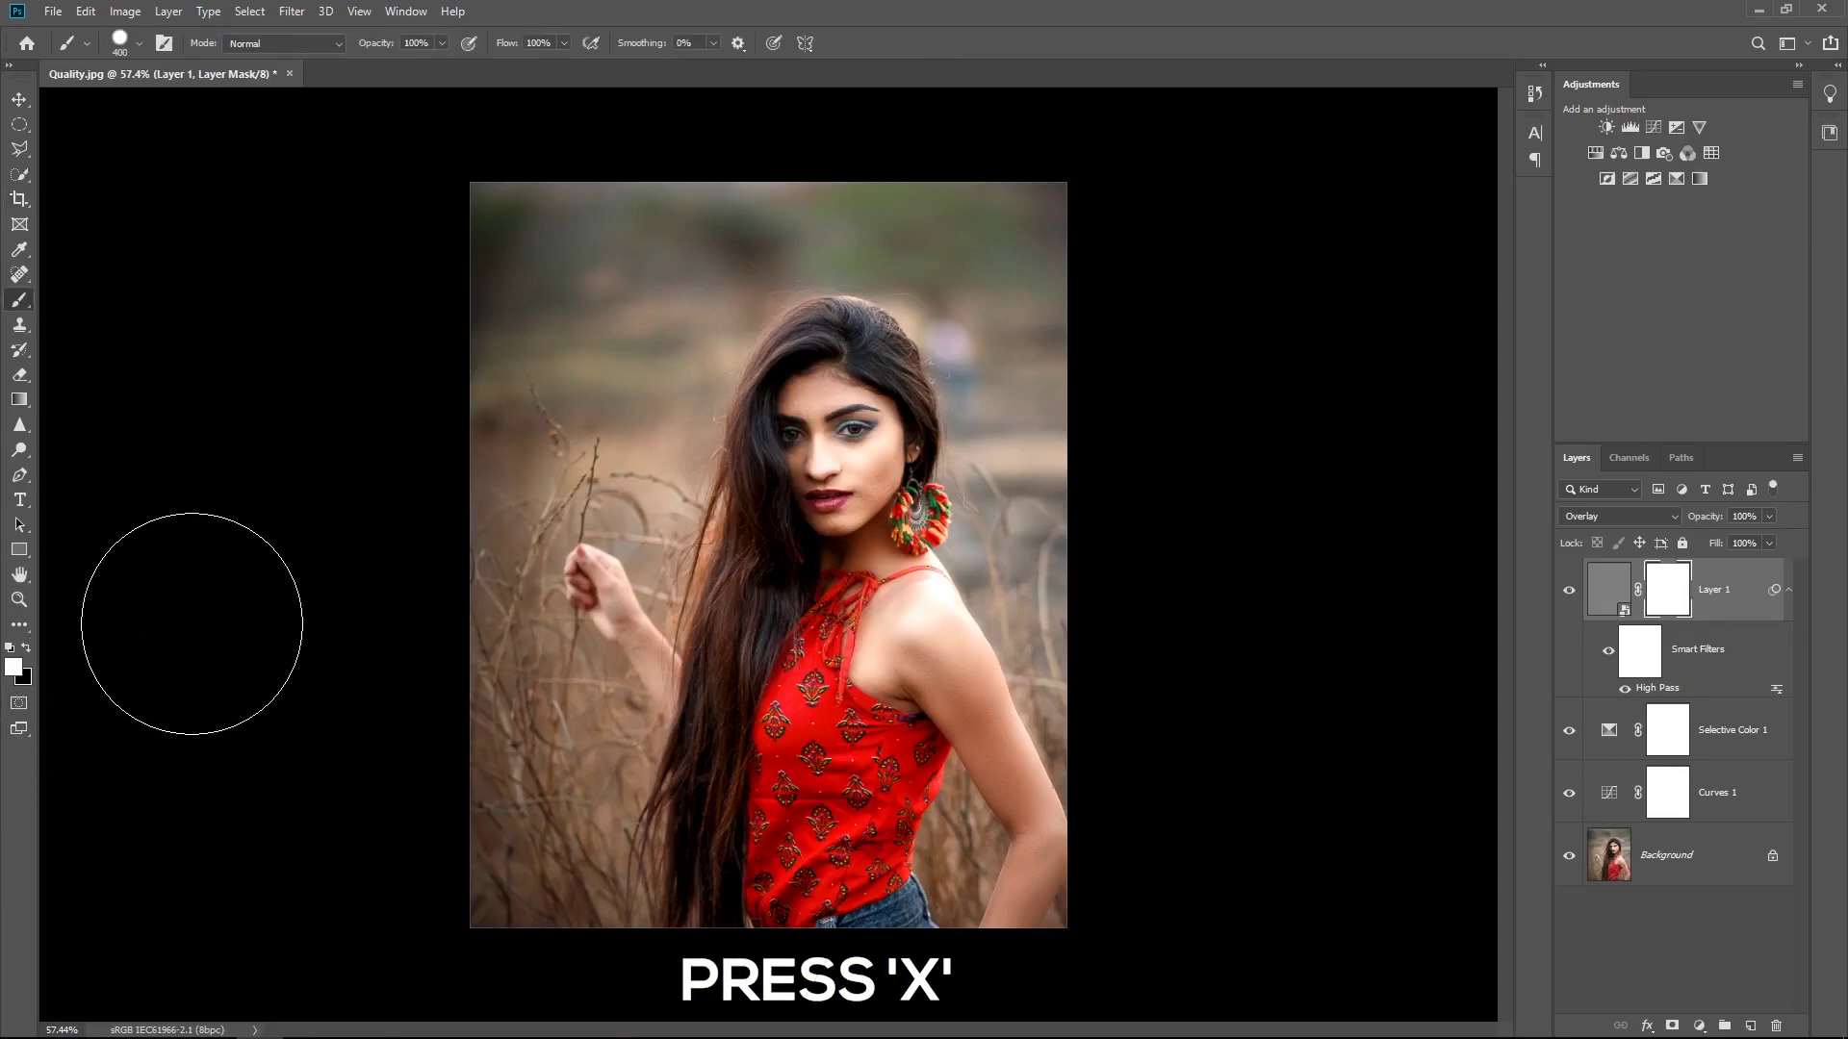
pyautogui.press('x')
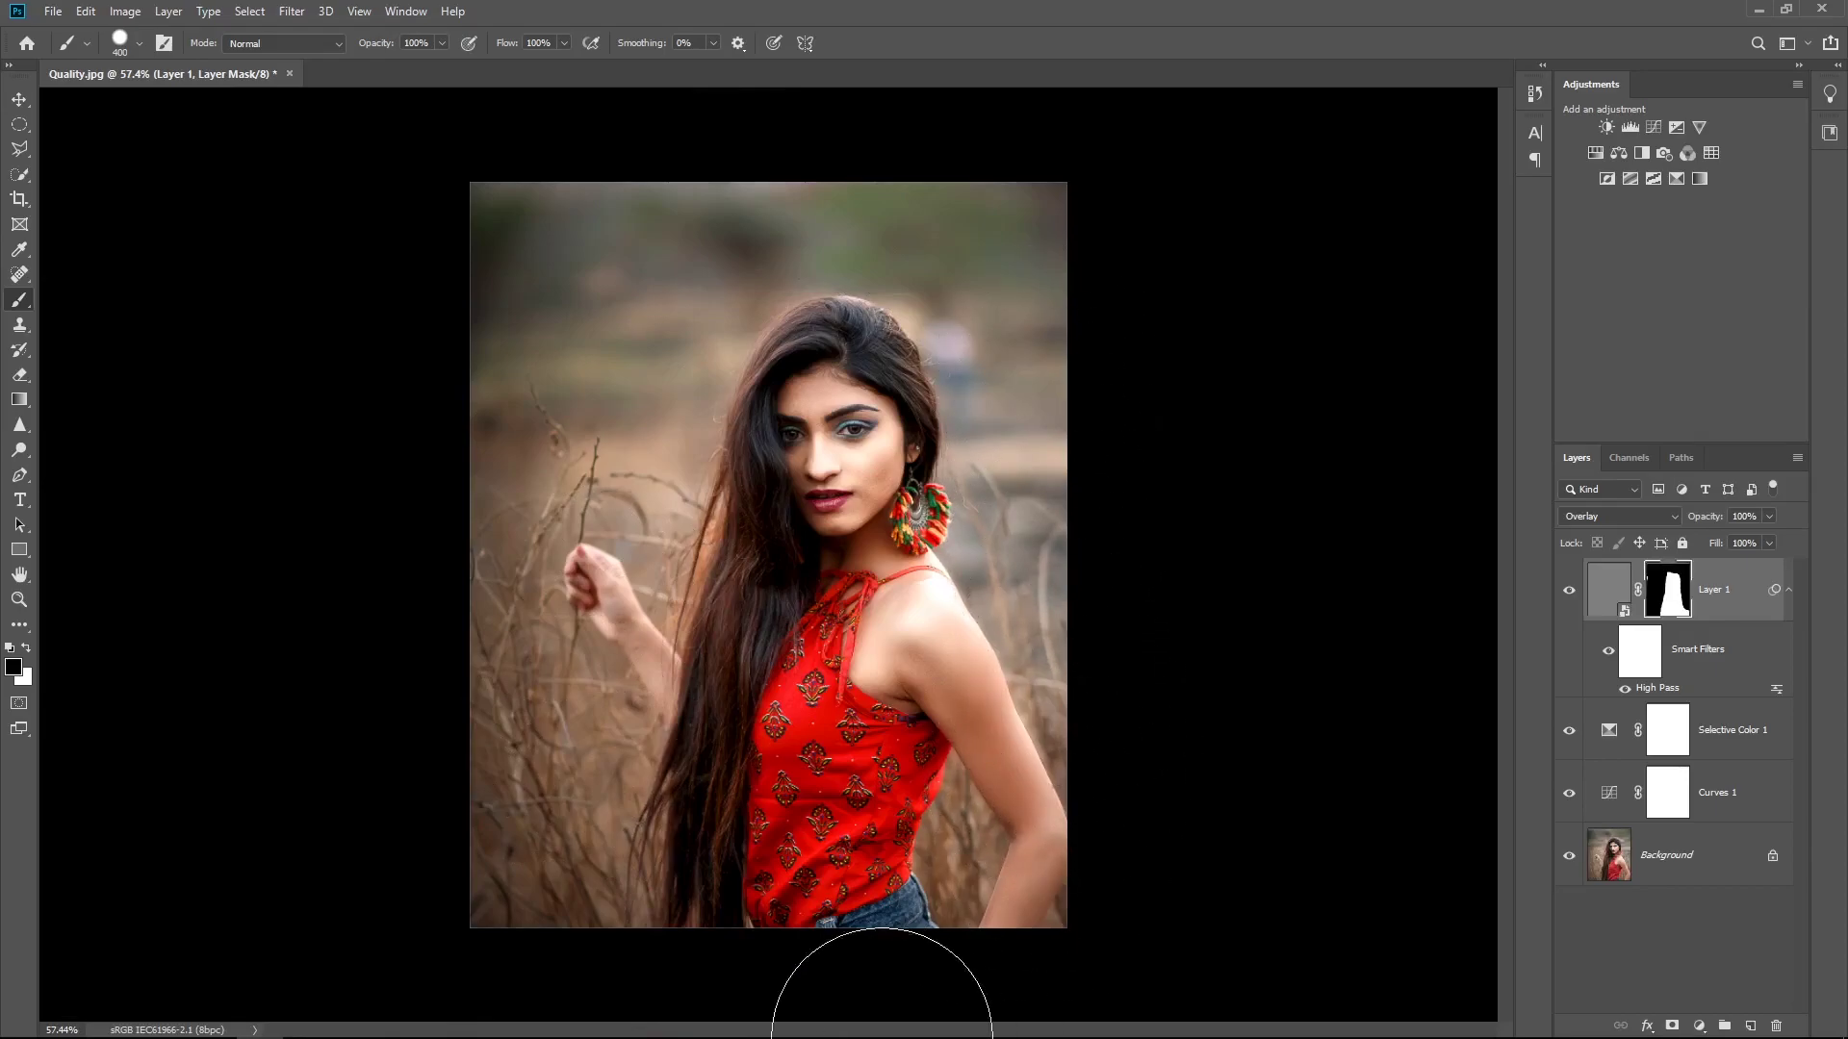
pyautogui.moveTo(906, 857)
pyautogui.mouseDown()
pyautogui.moveTo(871, 797)
pyautogui.moveTo(828, 803)
pyautogui.moveTo(866, 799)
pyautogui.moveTo(876, 682)
pyautogui.mouseUp()
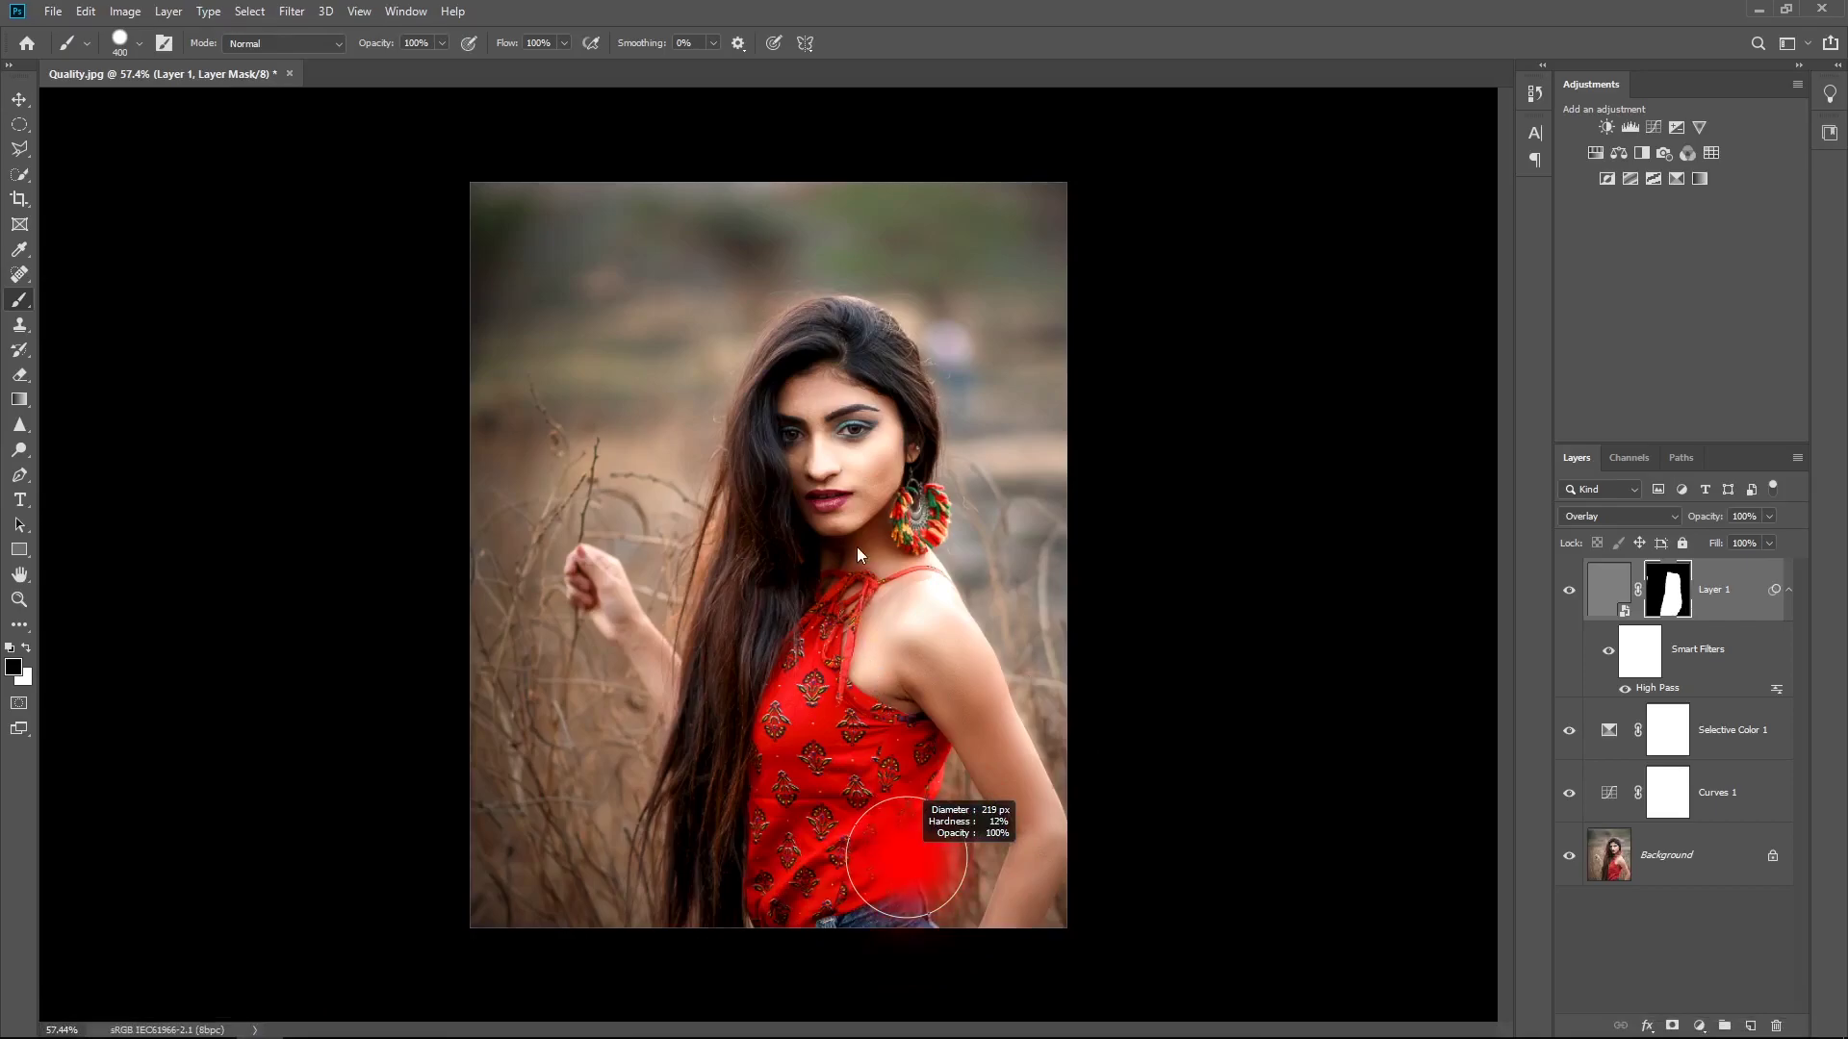
pyautogui.press('[')
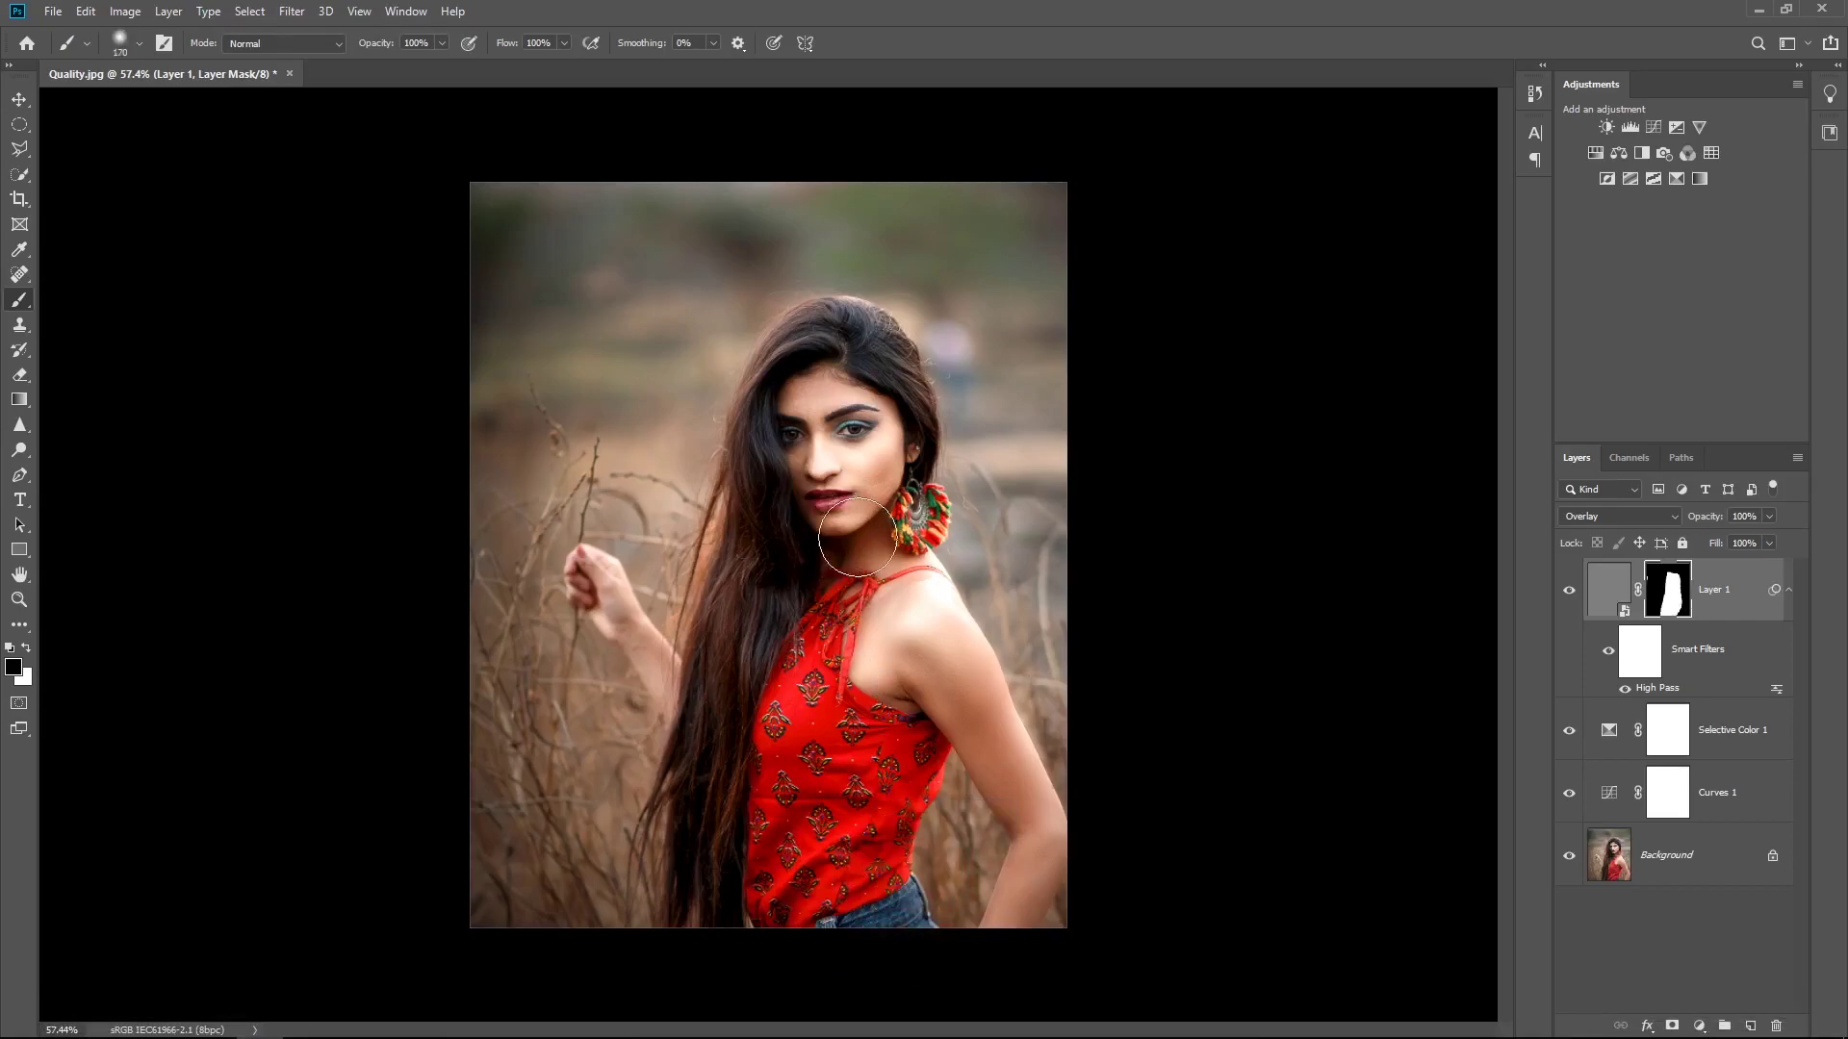
pyautogui.moveTo(879, 460)
pyautogui.mouseDown()
pyautogui.moveTo(876, 504)
pyautogui.moveTo(821, 507)
pyautogui.moveTo(792, 481)
pyautogui.moveTo(814, 524)
pyautogui.moveTo(846, 531)
pyautogui.moveTo(886, 433)
pyautogui.mouseUp()
pyautogui.press('[')
pyautogui.press('[')
pyautogui.press('[')
# - Duplicate the masked High Pass layer and disable the layer mask of the copy
pyautogui.scroll(-1, 1016, 560)
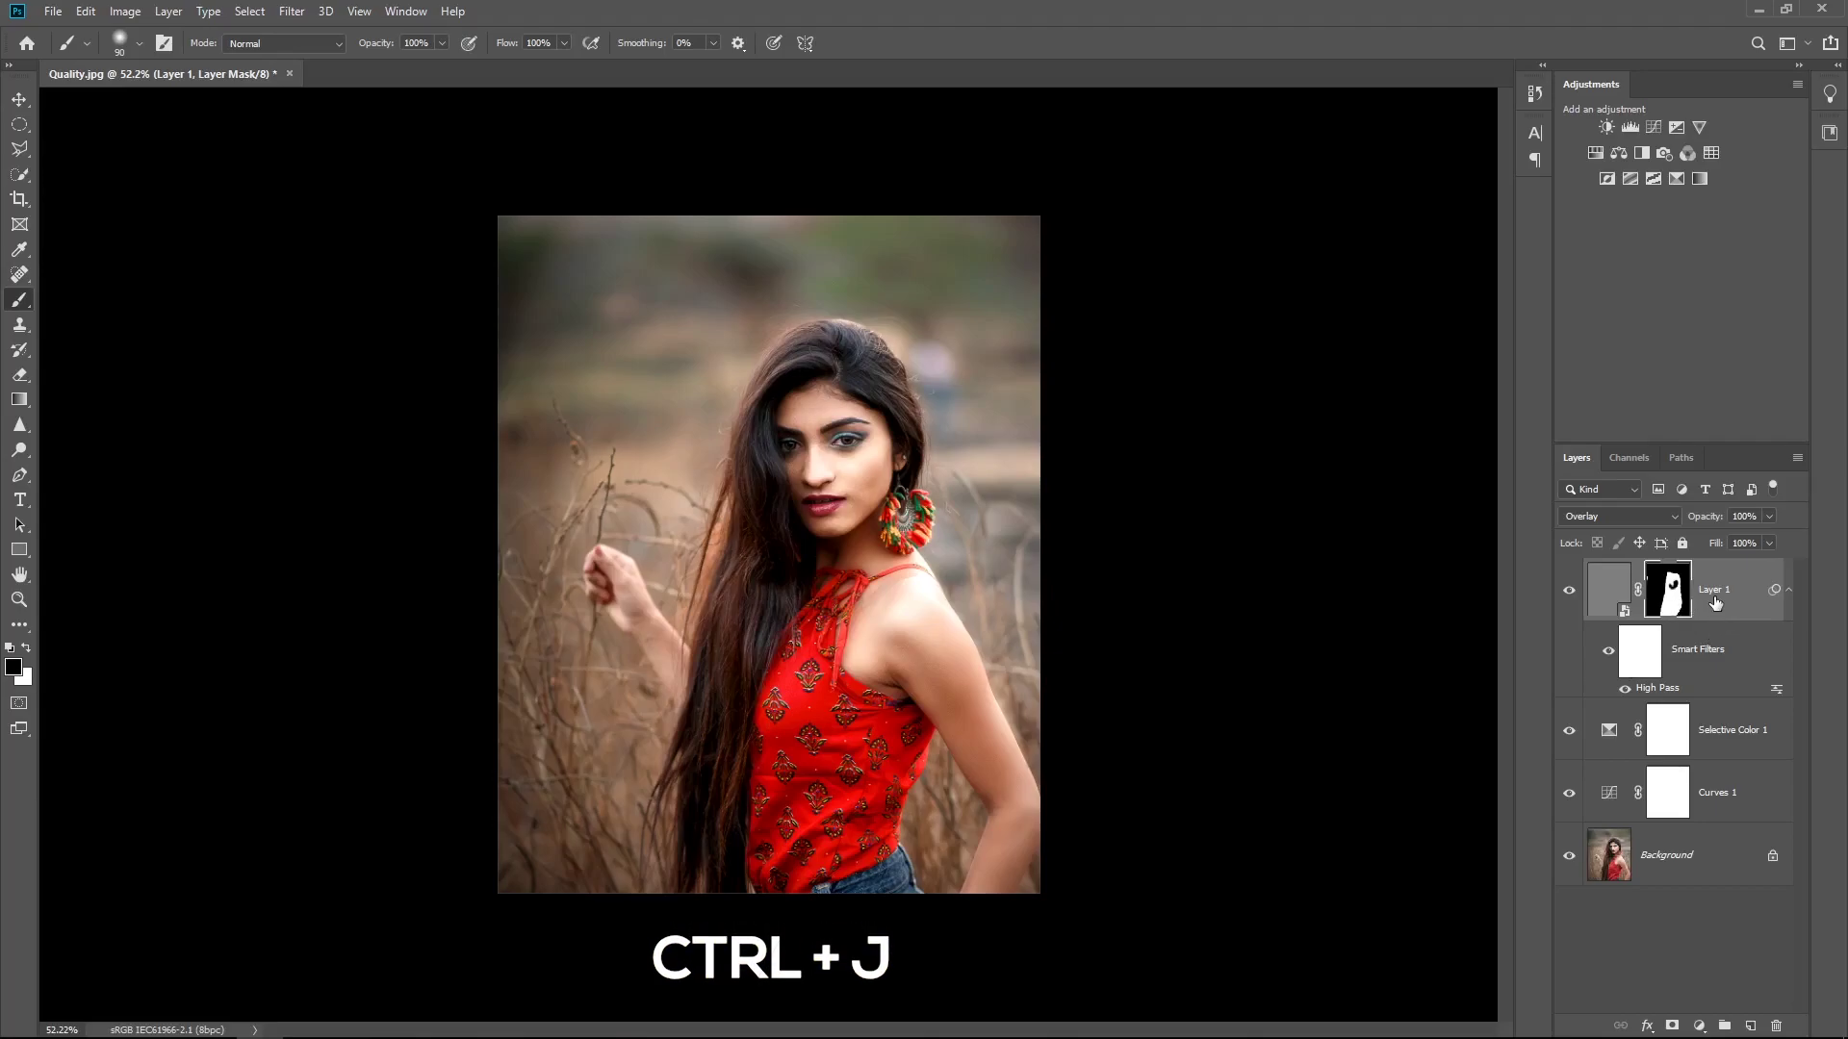
pyautogui.hotkey('ctrl', 'j')
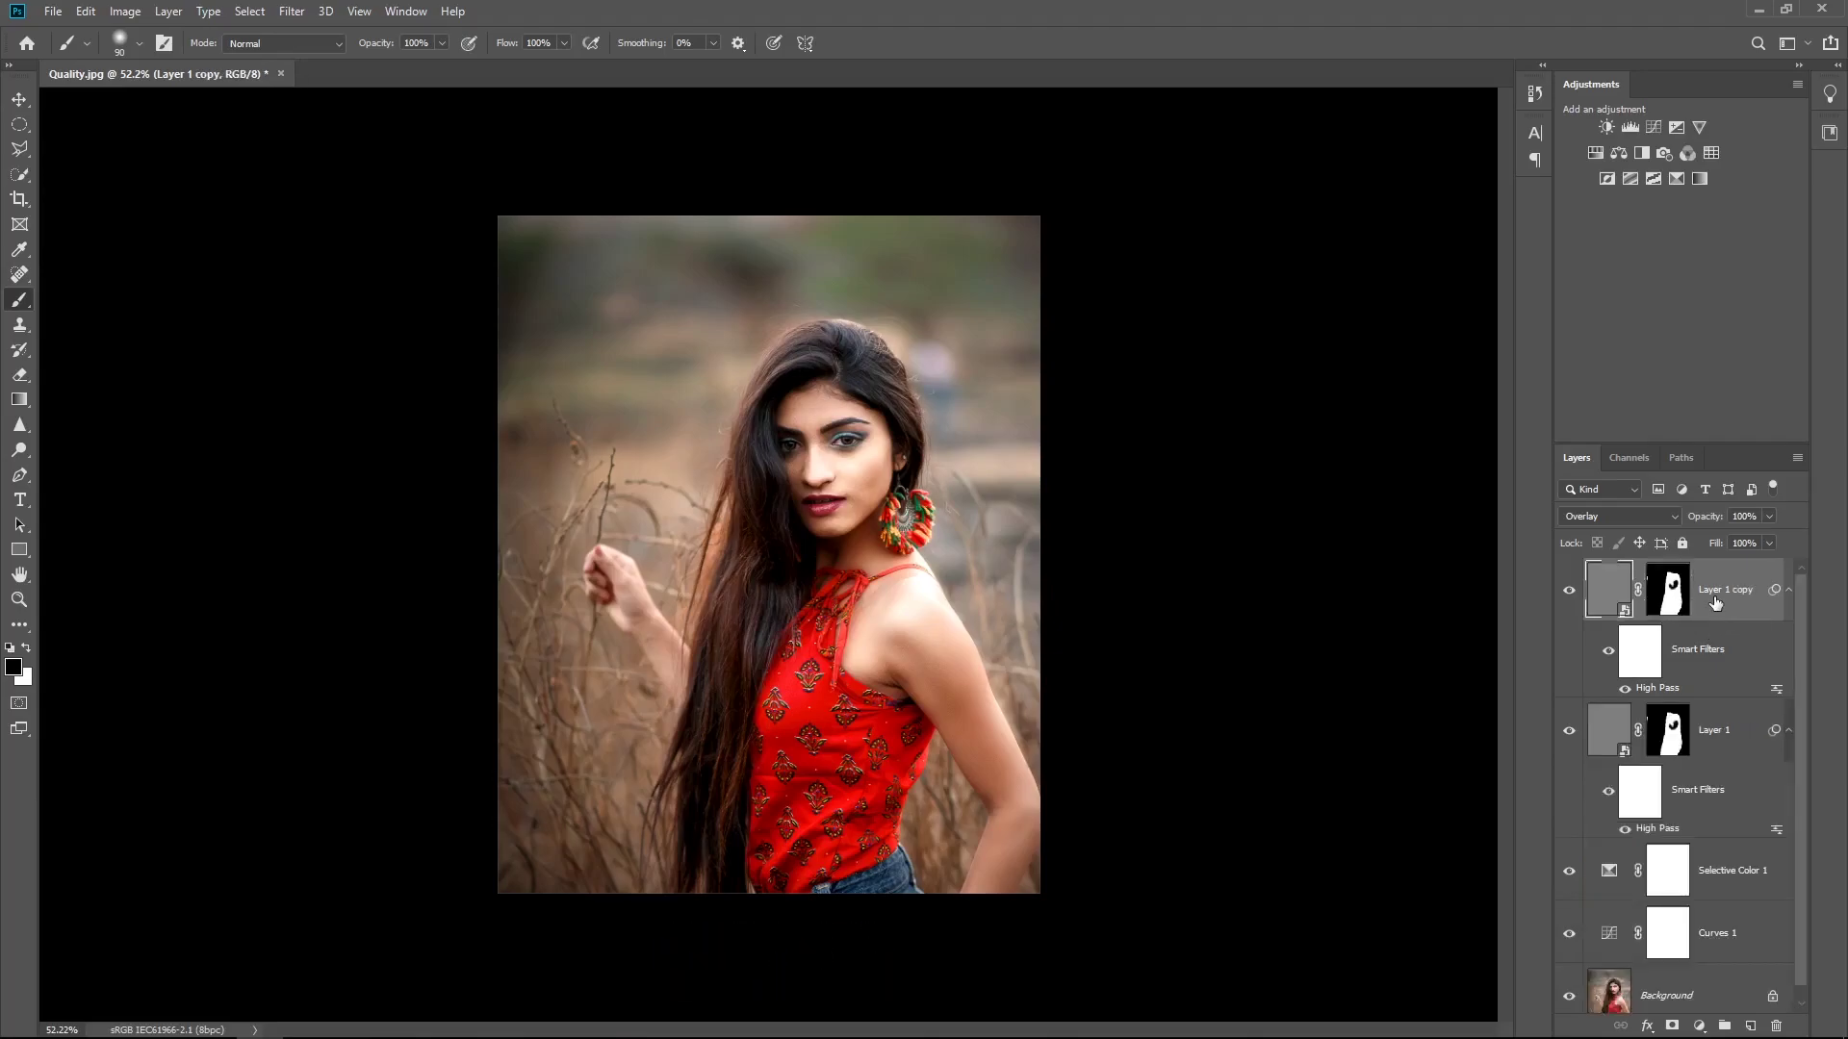
pyautogui.keyDown('shift'); pyautogui.click(1683, 595); pyautogui.keyUp('shift')
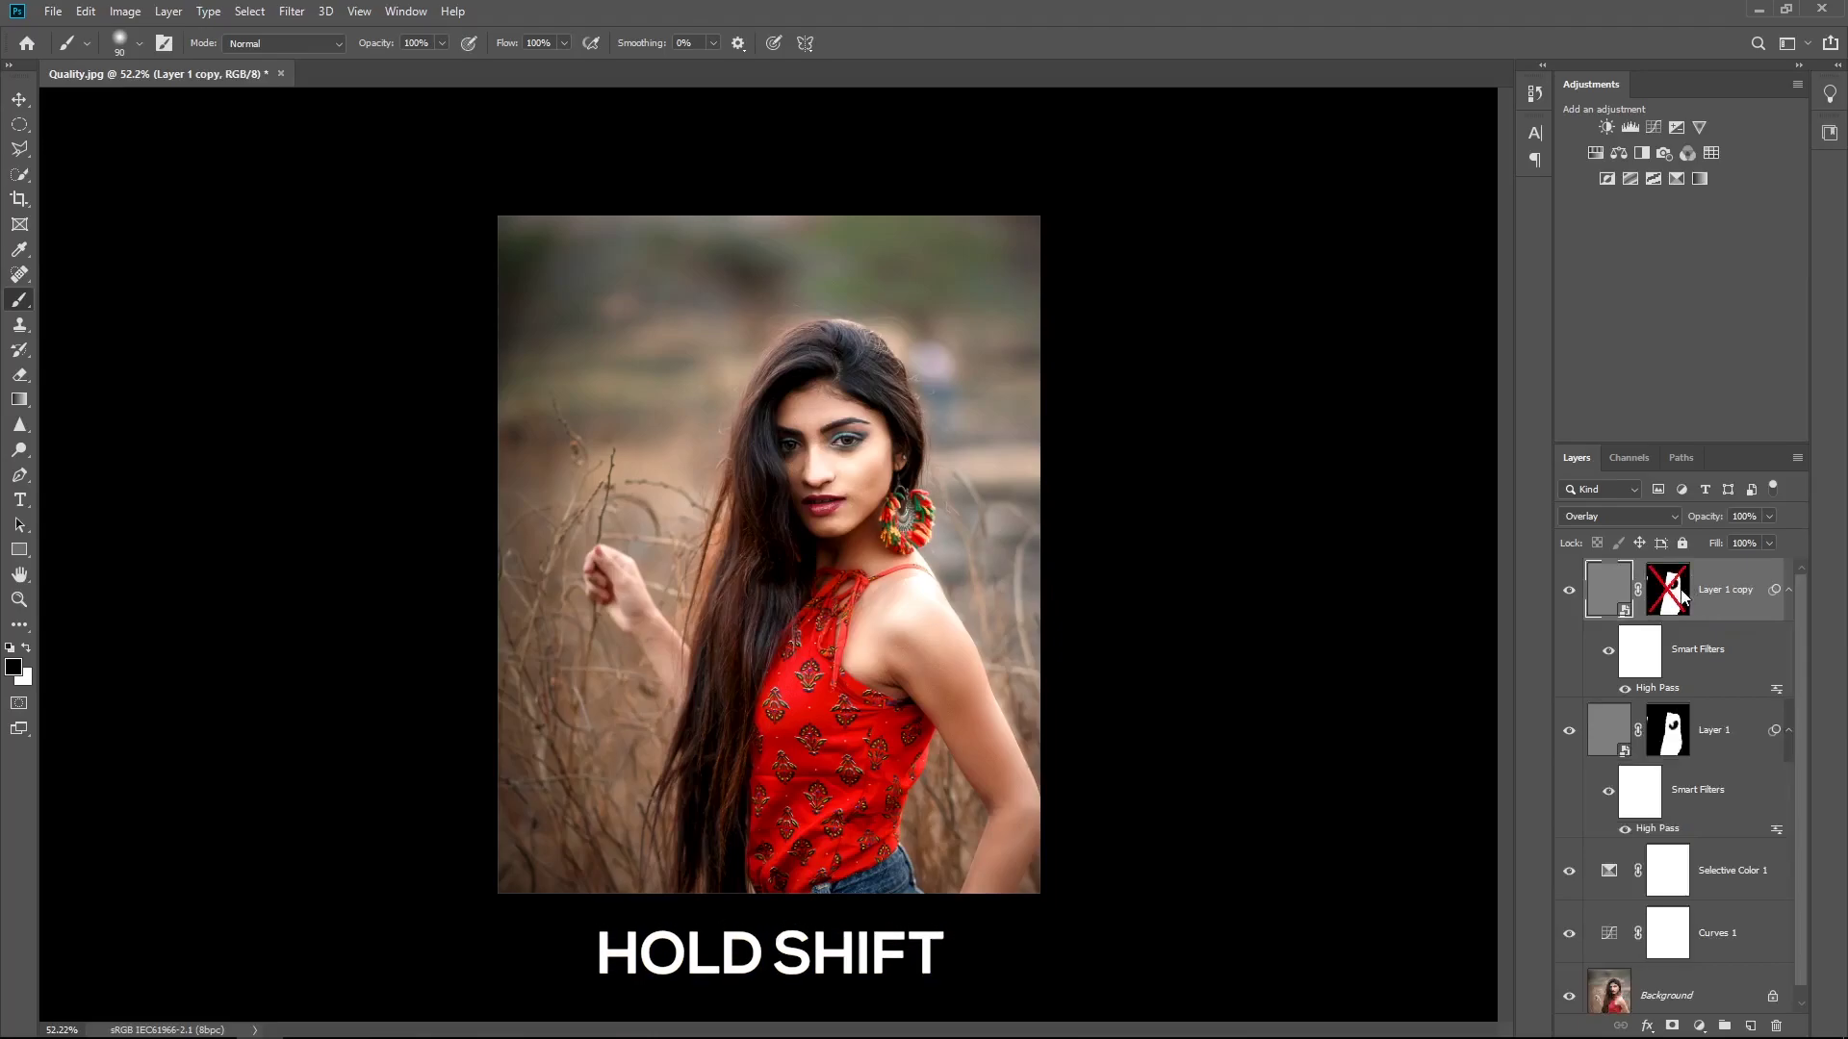
pyautogui.keyDown('shift'); pyautogui.click(1682, 595); pyautogui.keyUp('shift')
pyautogui.keyDown('shift'); pyautogui.click(1670, 600); pyautogui.keyUp('shift')
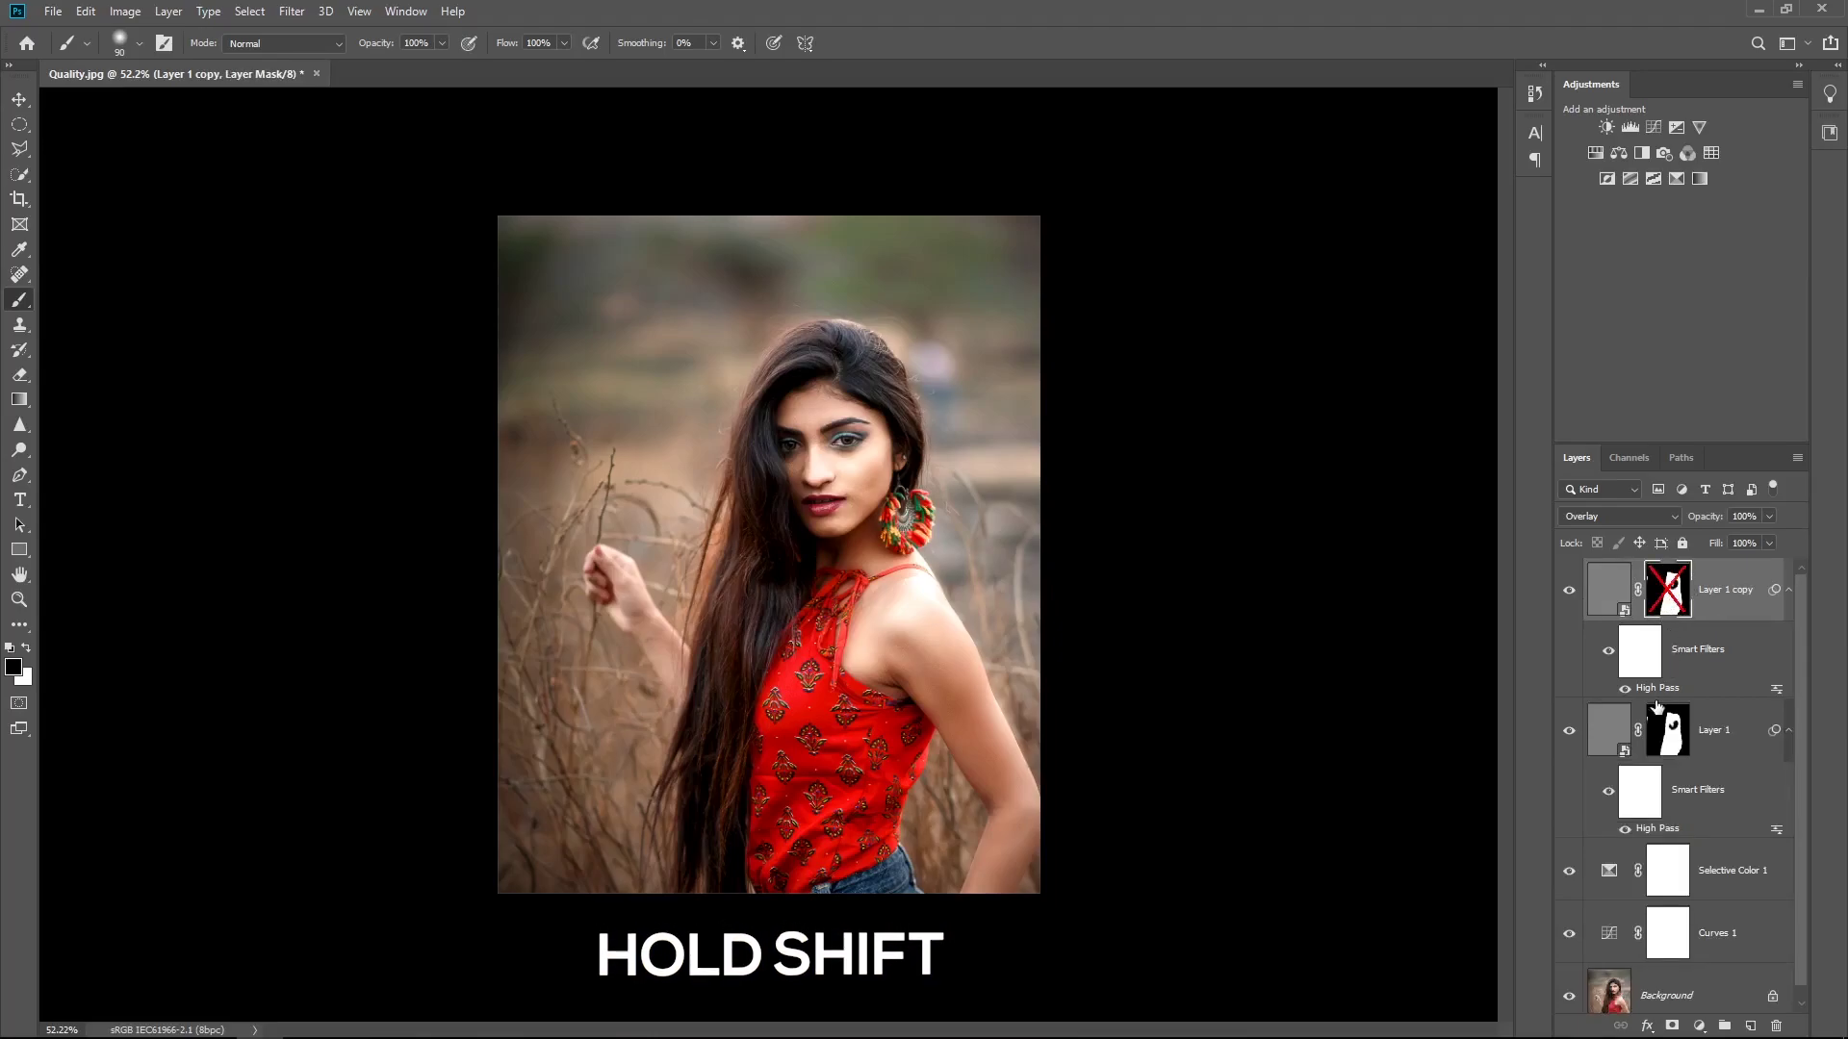
# - Readjust the radius of the High Pass smart filter on the duplicated layer and apply it
pyautogui.doubleClick(1647, 690)
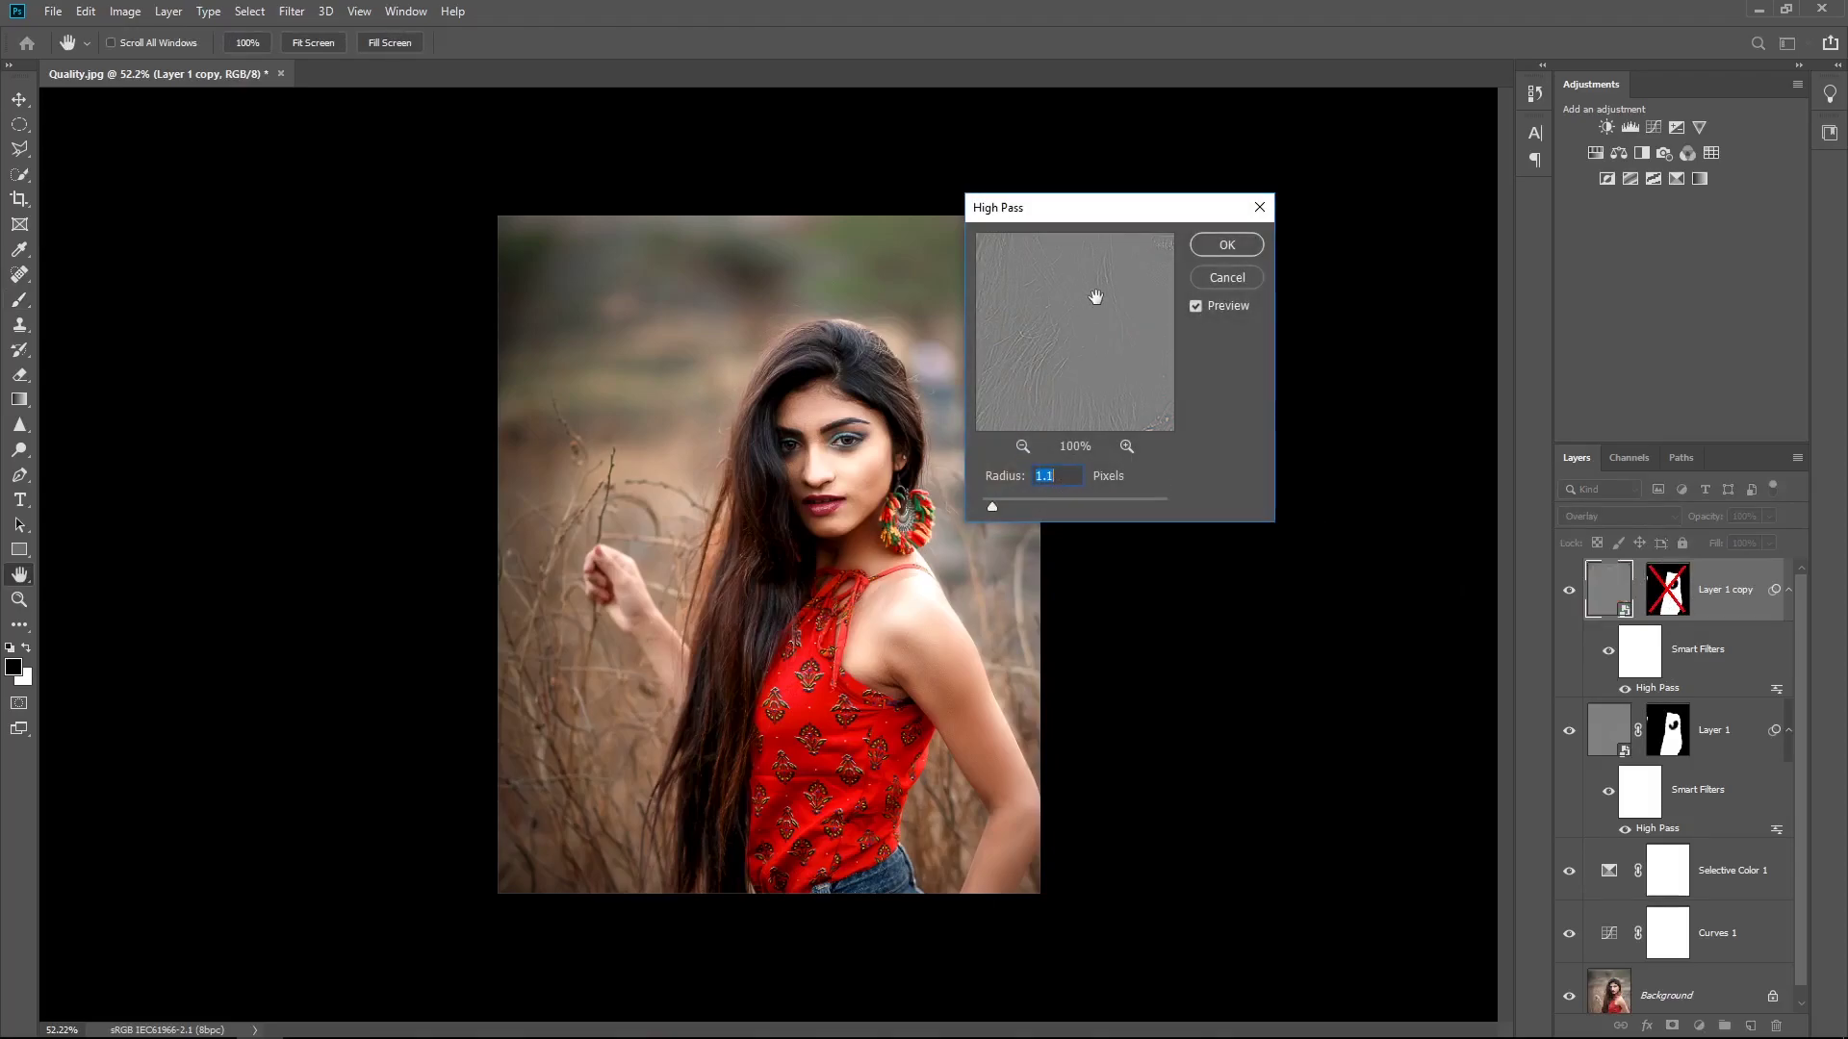
pyautogui.moveTo(1097, 297); pyautogui.dragTo(1069, 394)
pyautogui.moveTo(990, 506); pyautogui.dragTo(992, 506)
pyautogui.click(1213, 253)
pyautogui.press('b')
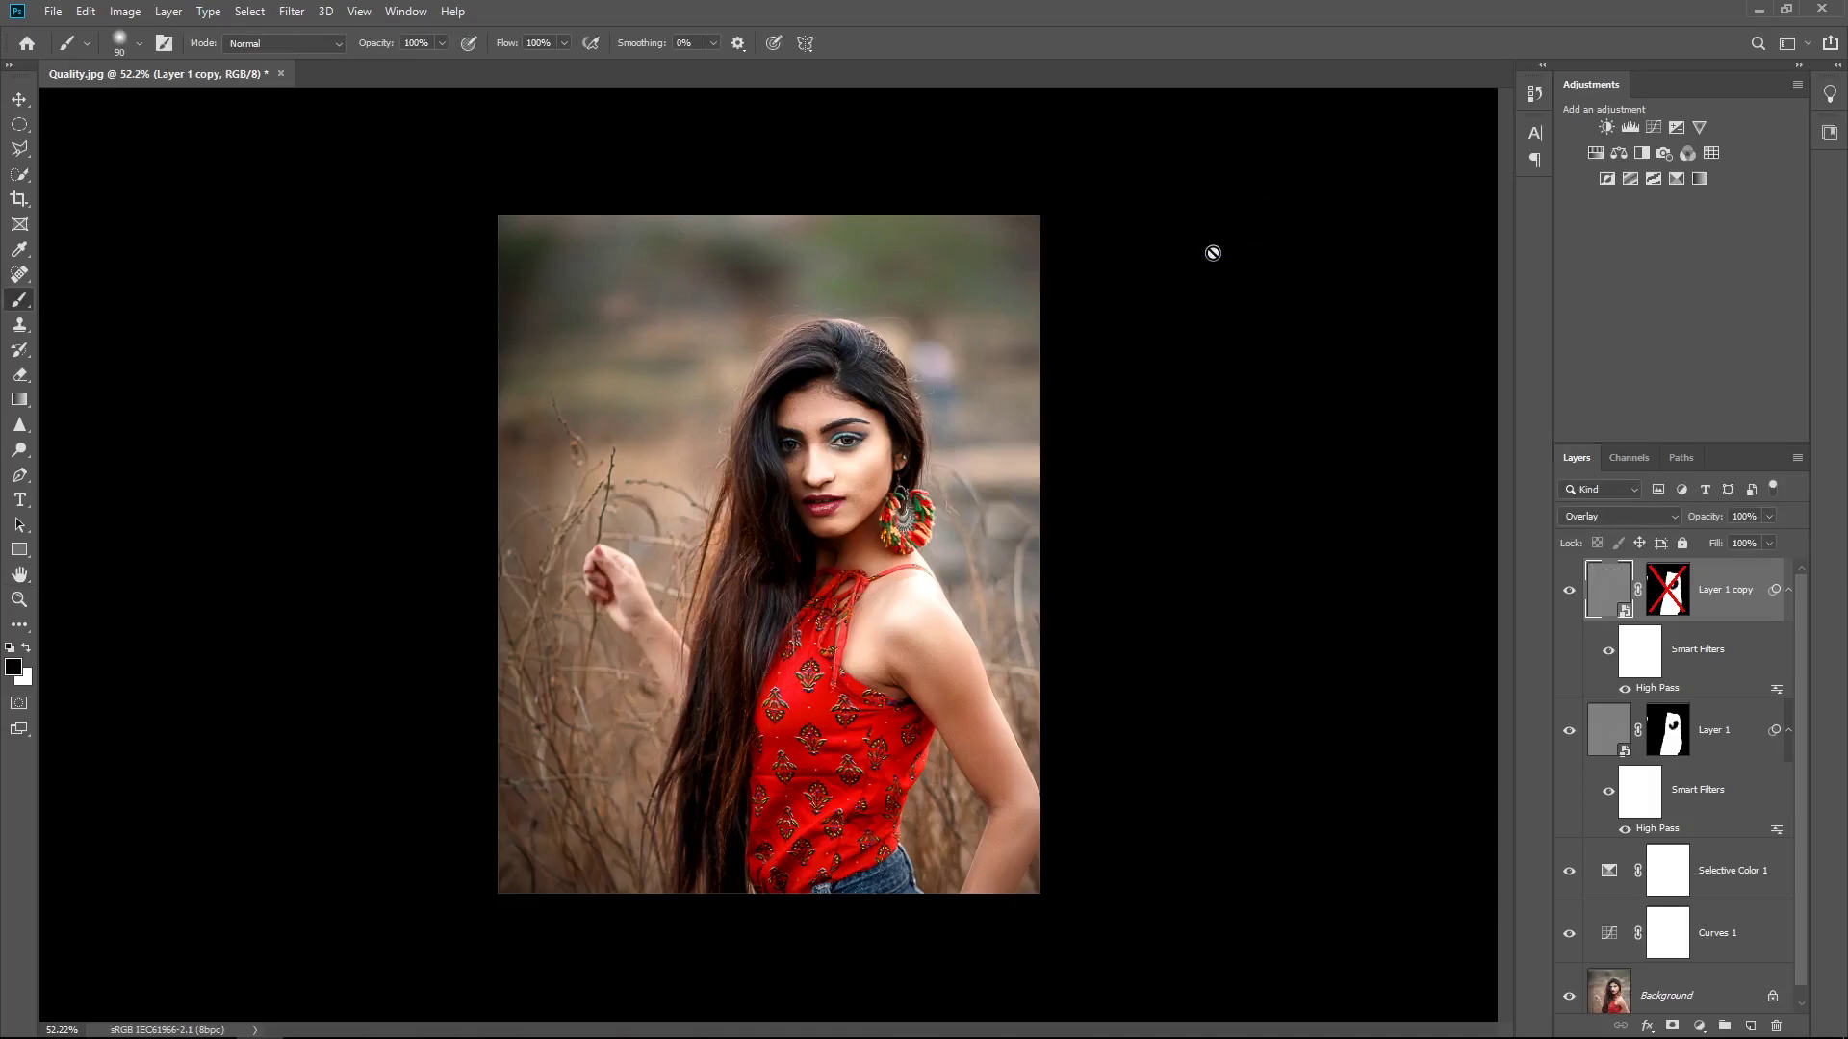
# - Re-enable the layer mask of Layer 1 copy, fill the whole mask with black and deselect
pyautogui.keyDown('shift'); pyautogui.click(1663, 612); pyautogui.keyUp('shift')
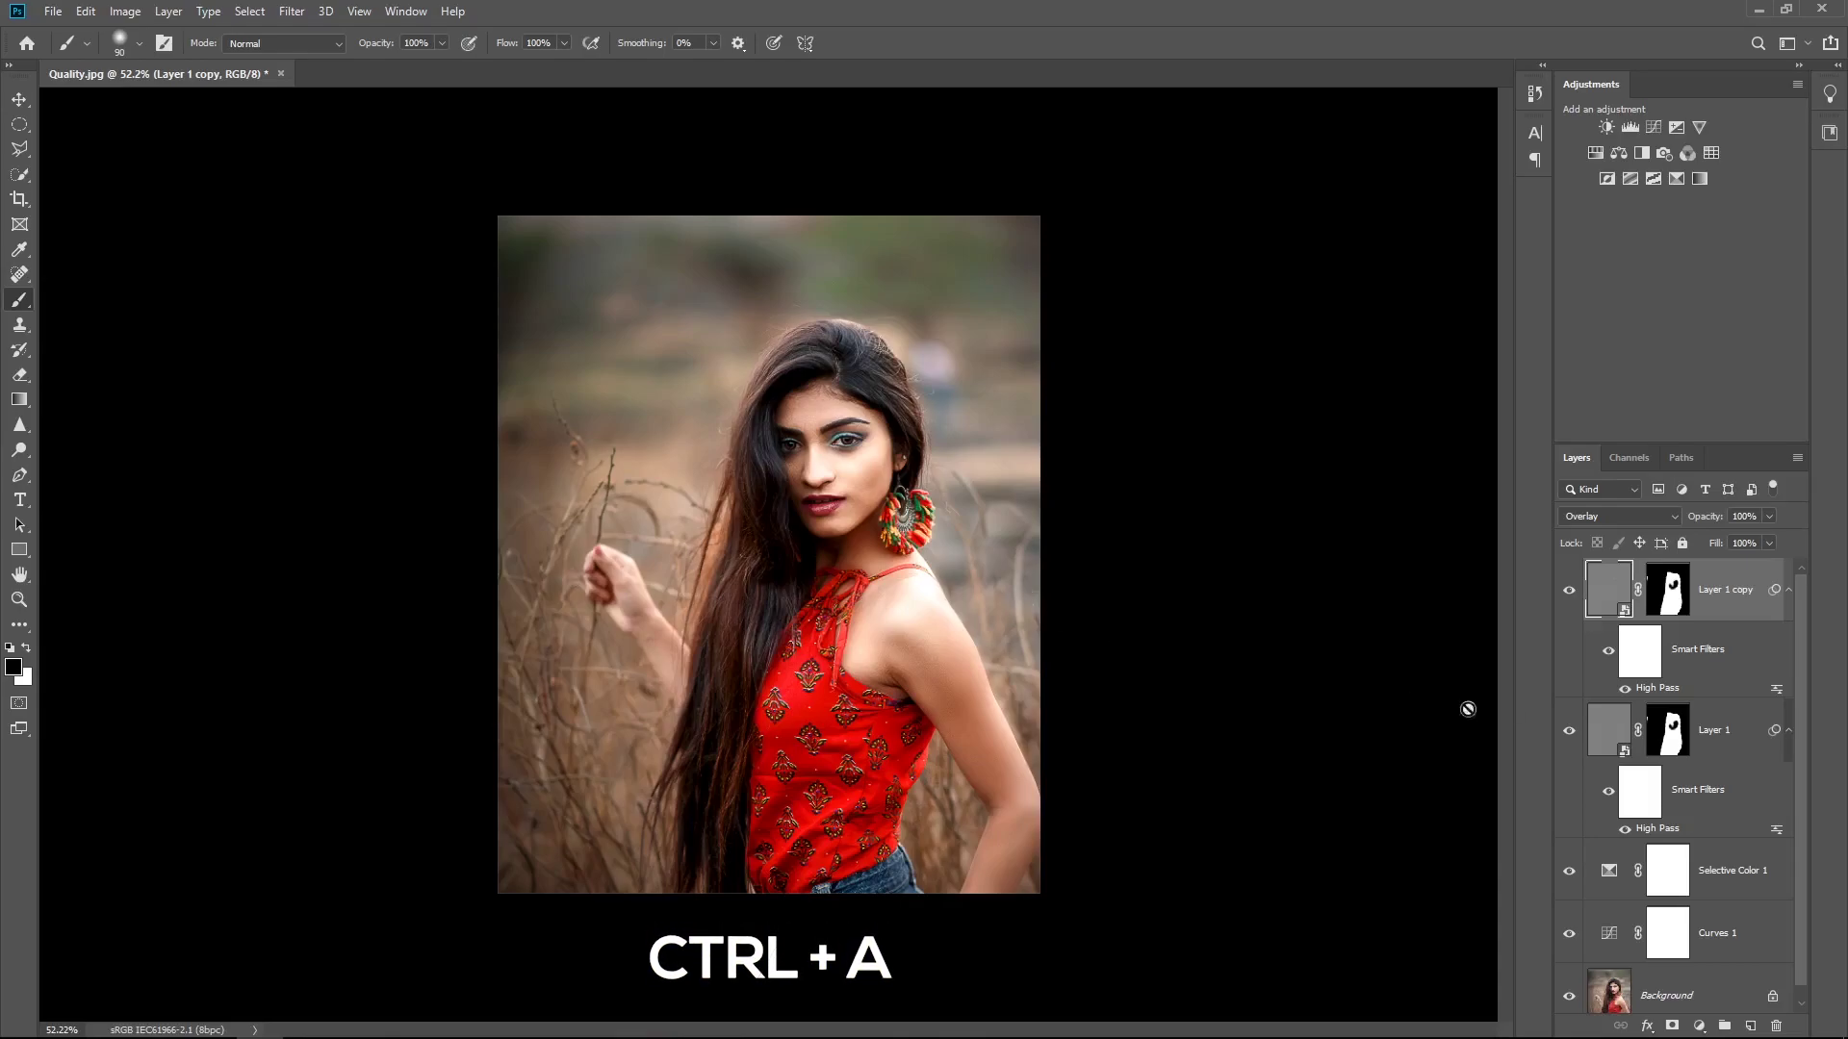
pyautogui.click(1672, 609)
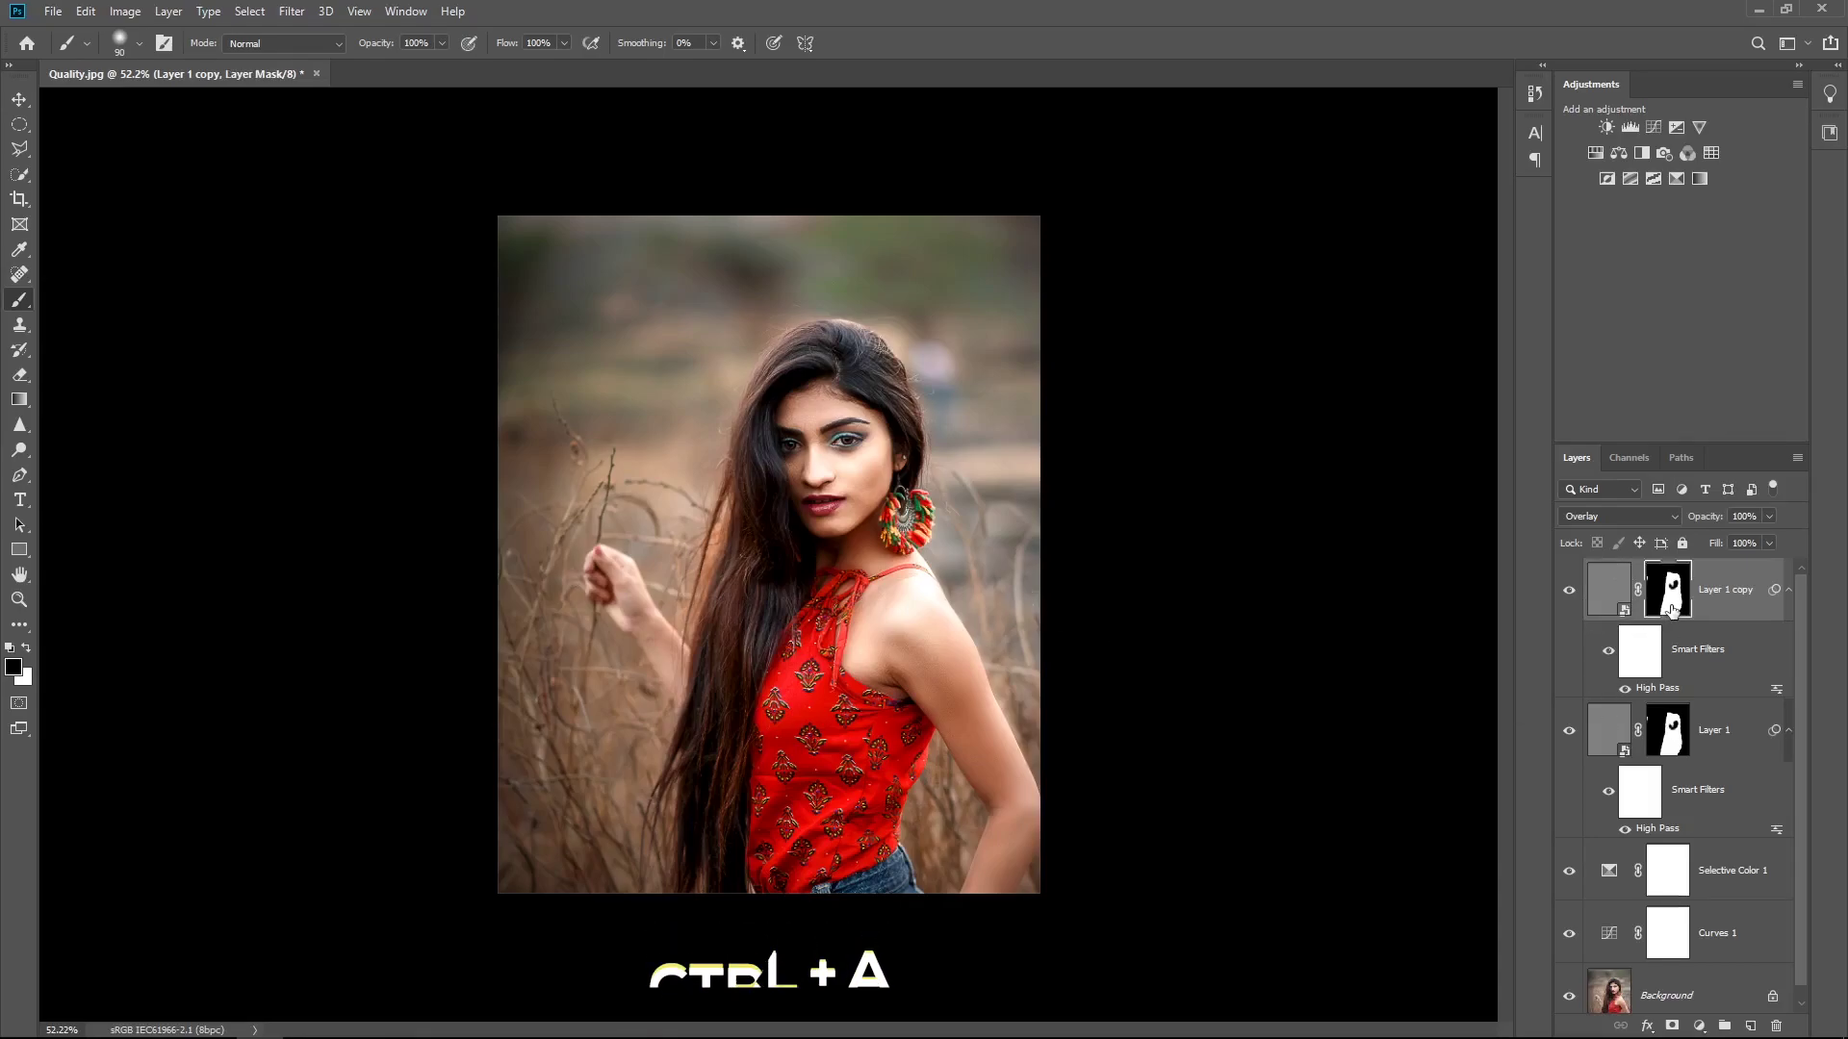
pyautogui.hotkey('ctrl', 'a')
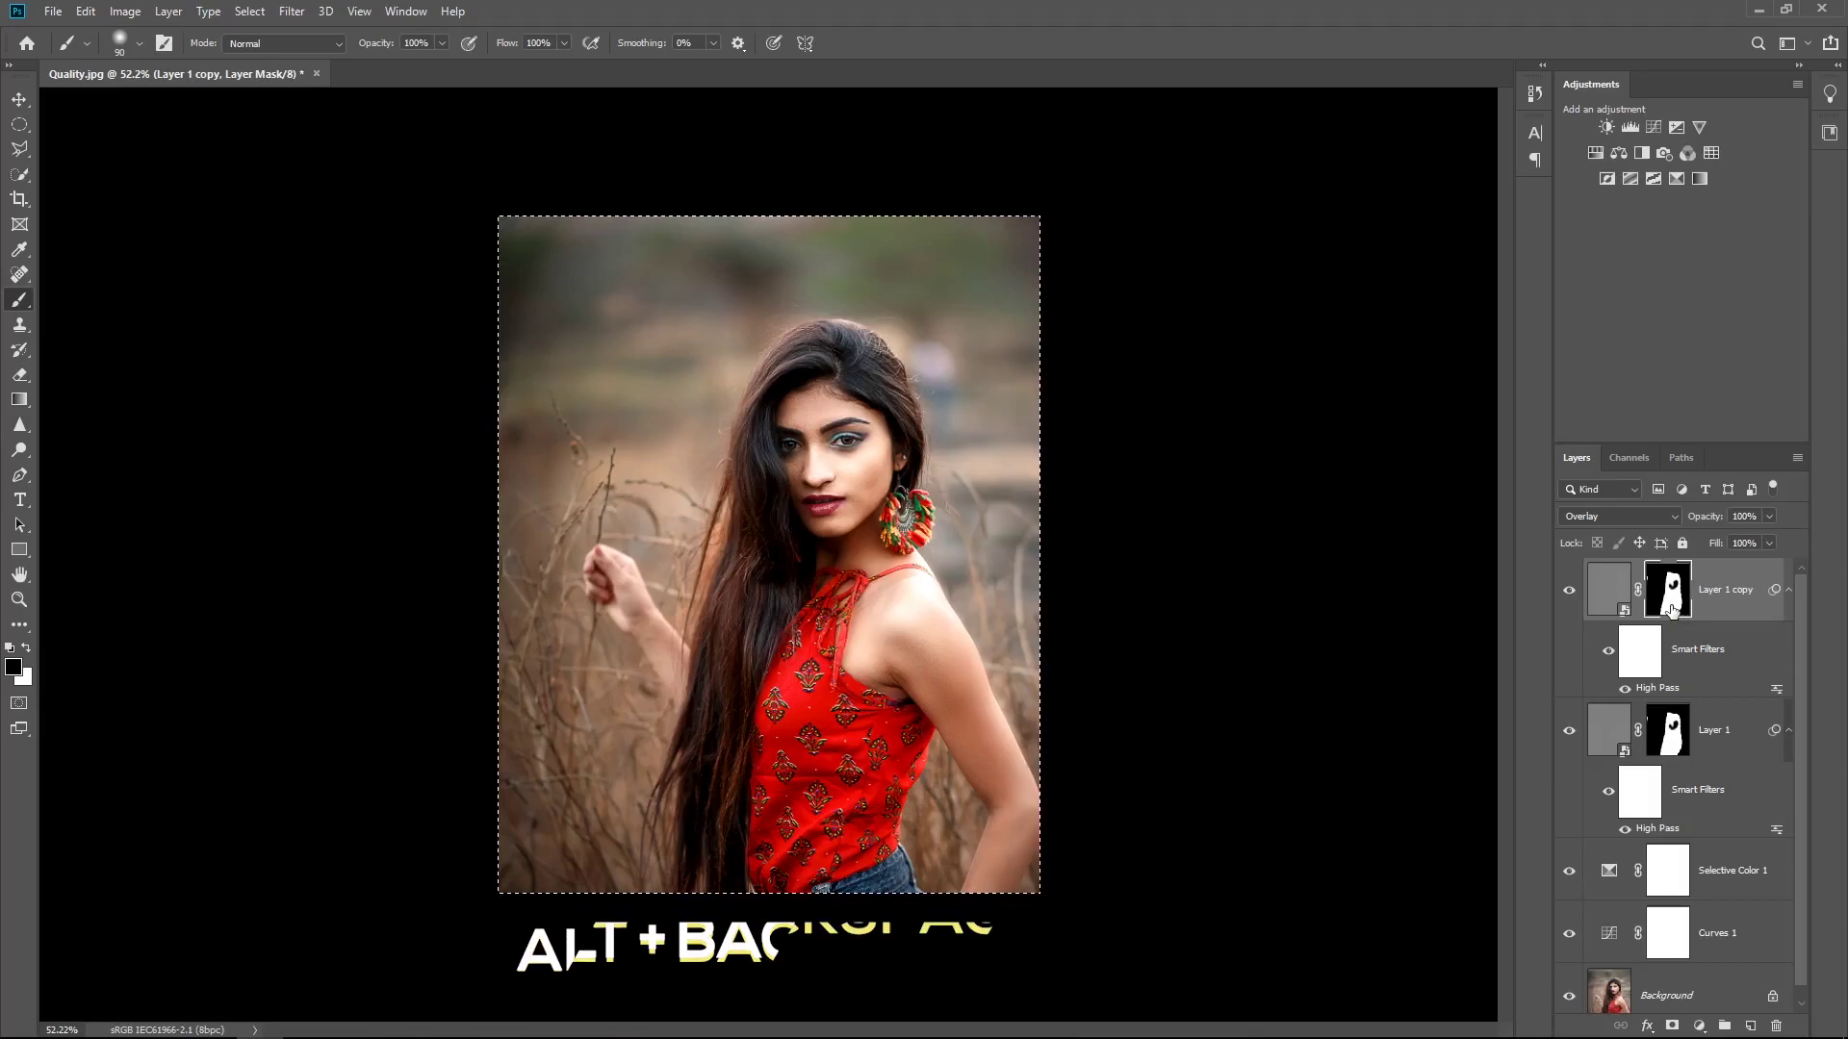
pyautogui.hotkey('alt', 'BackSpace')
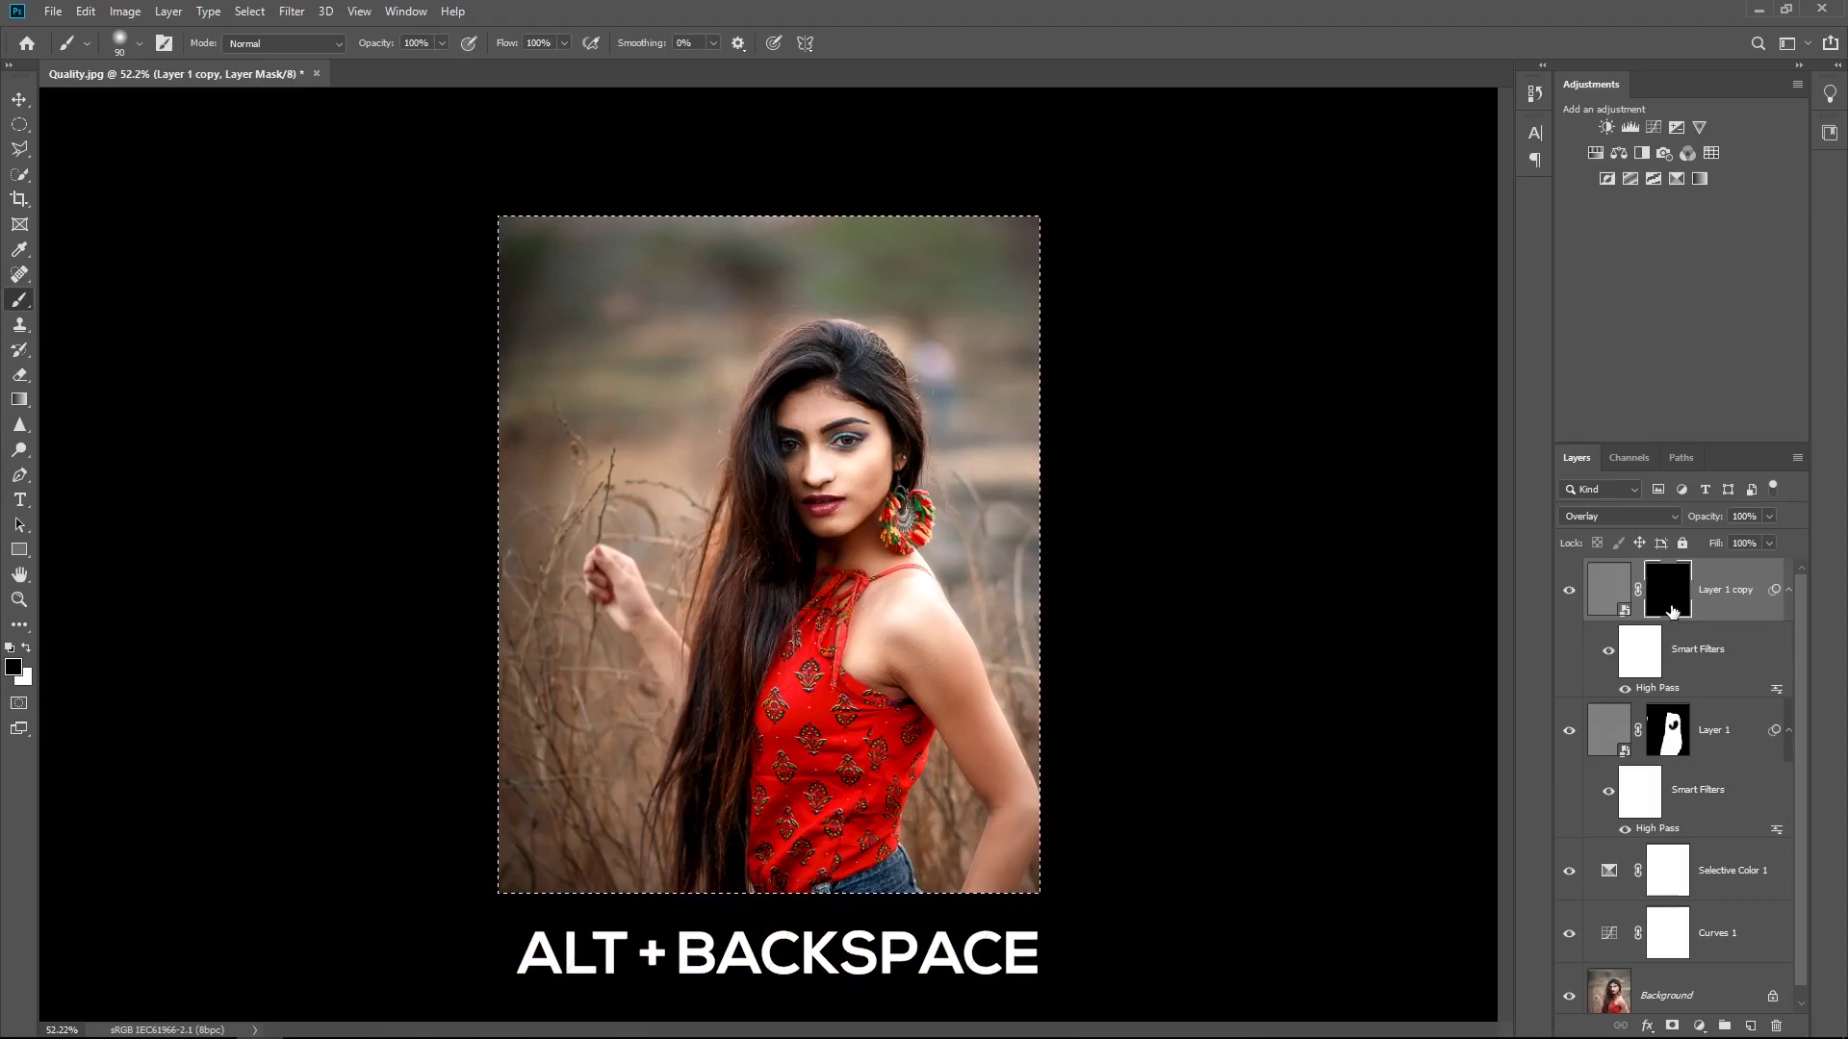
pyautogui.hotkey('ctrl', 'd')
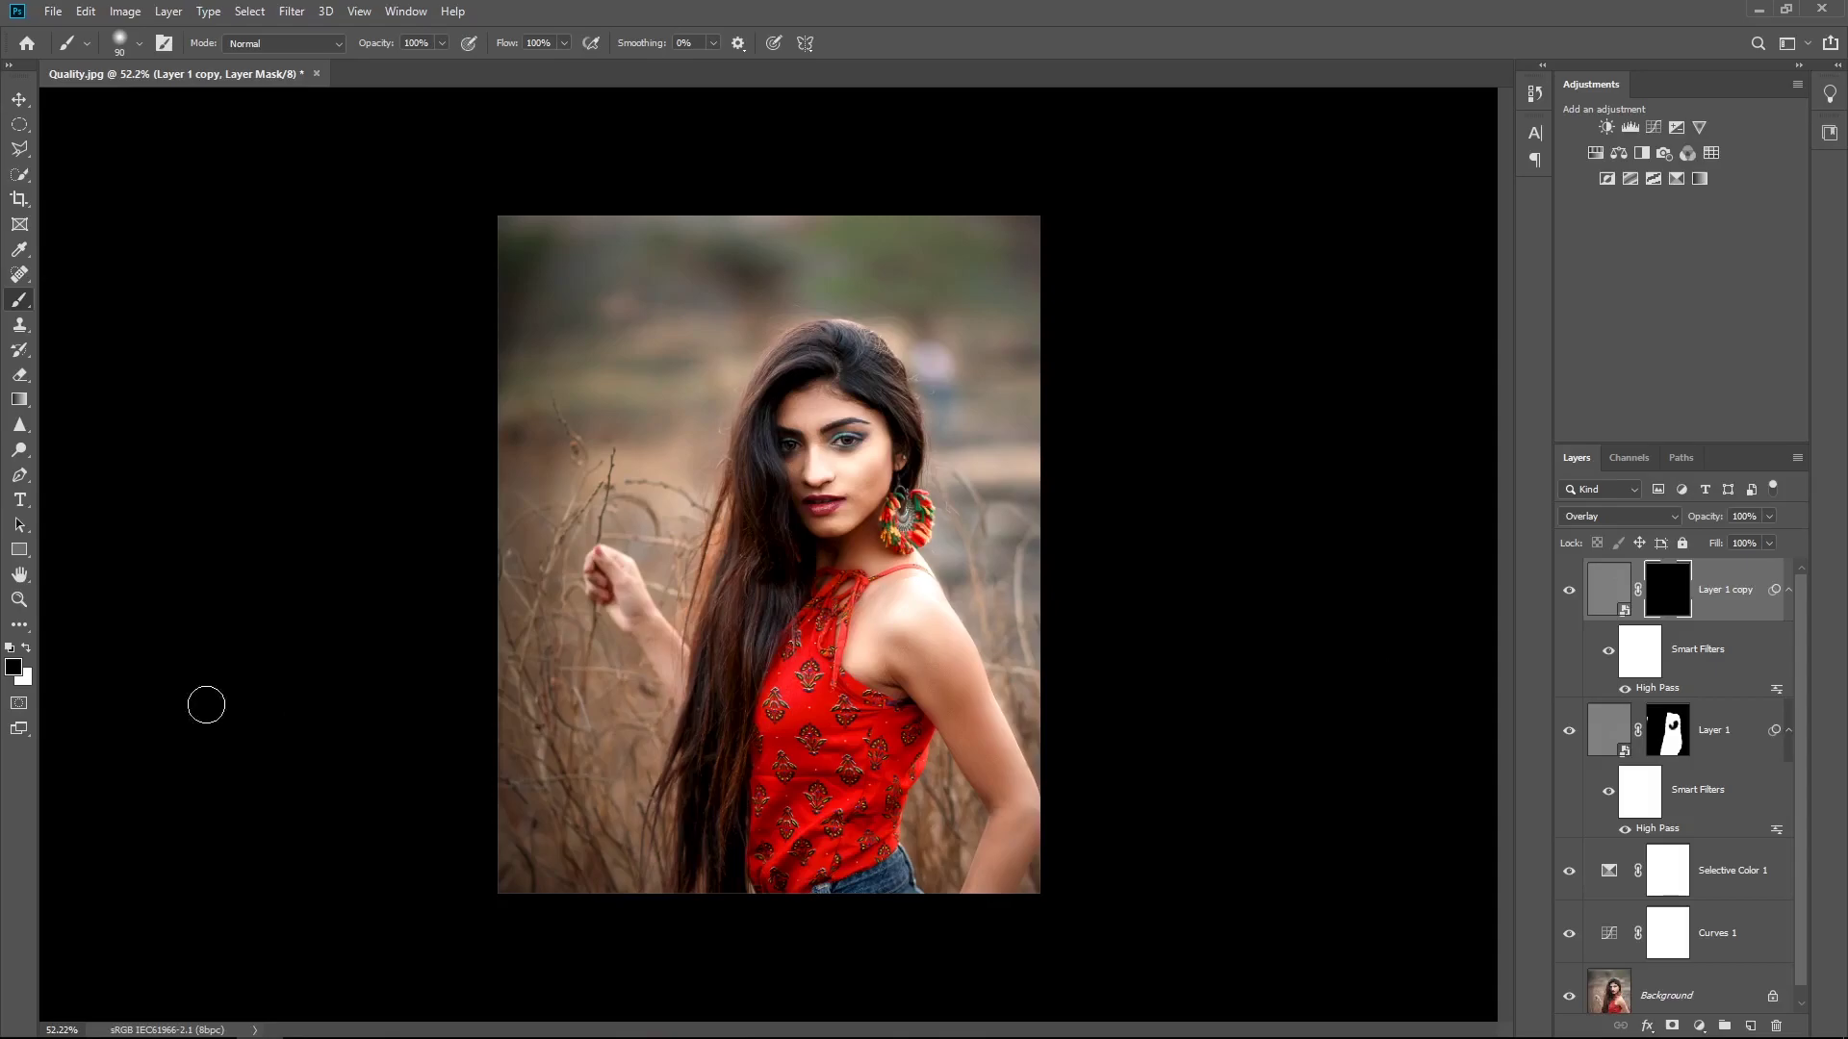
# - Paint white over both eyes on the Layer 1 copy mask with a small brush at 20% flow
pyautogui.press('x')
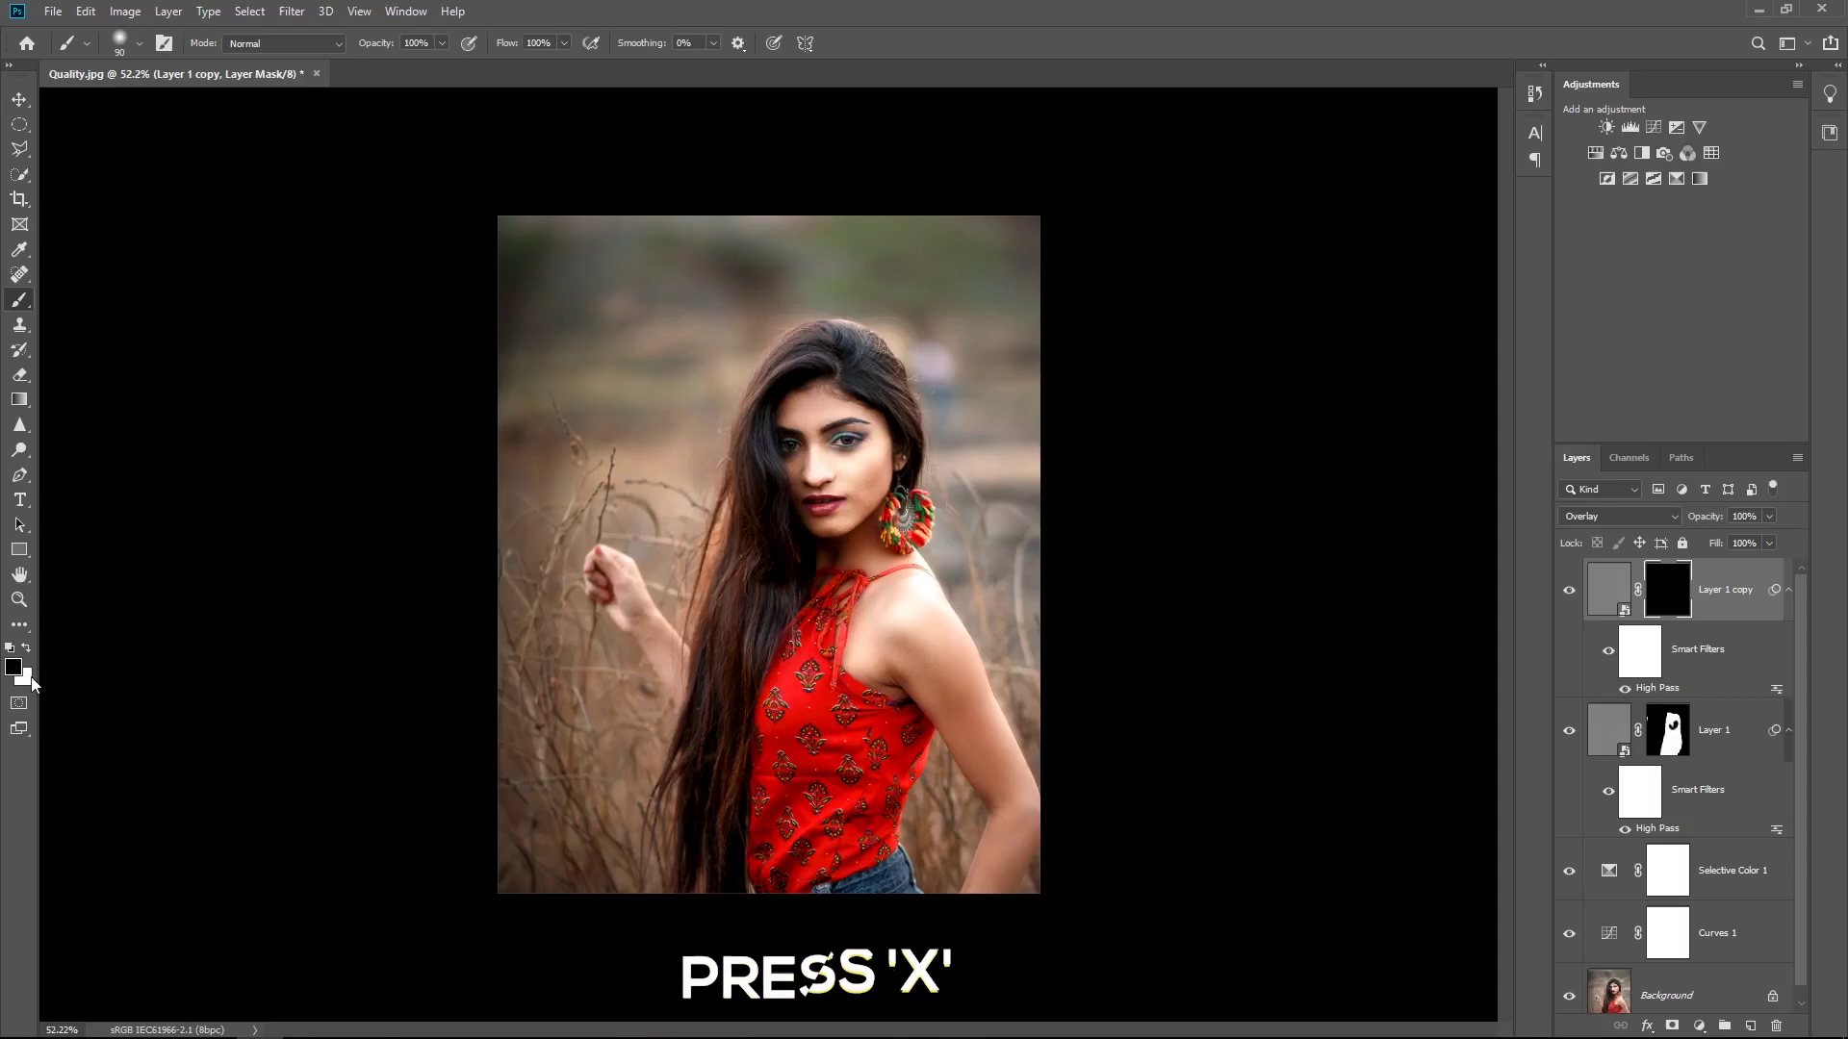
pyautogui.scroll(3, 783, 510)
pyautogui.press('[')
pyautogui.press('[')
pyautogui.press('[')
pyautogui.press('[')
pyautogui.press('[')
pyautogui.click(562, 43)
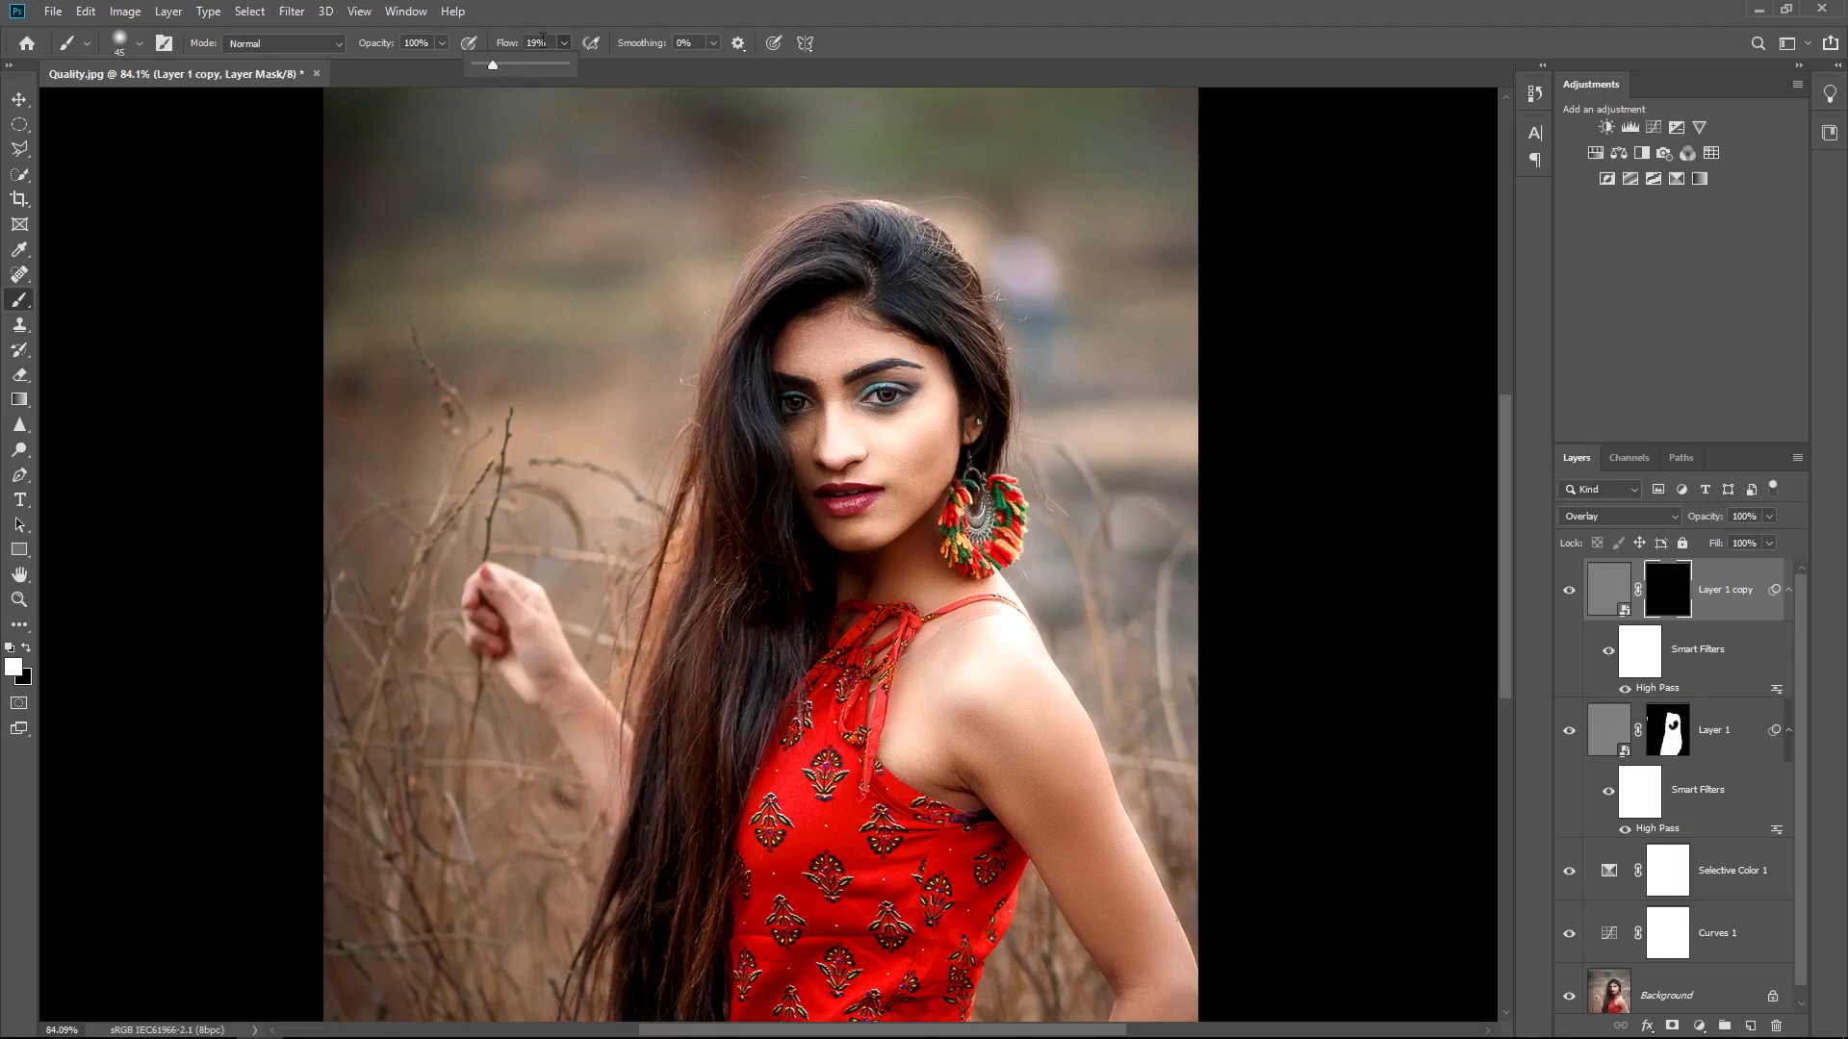
pyautogui.click(505, 36)
pyautogui.write('20')
pyautogui.press('Return')
pyautogui.click(851, 381)
pyautogui.press('[')
pyautogui.moveTo(806, 405)
pyautogui.mouseDown()
pyautogui.moveTo(787, 400)
pyautogui.moveTo(807, 389)
pyautogui.mouseUp()
# - Paint white over the hair around the face with a larger brush and down its length with a smaller one on the same mask
pyautogui.press(']')
pyautogui.press(']')
pyautogui.press(']')
pyautogui.press(']')
pyautogui.press(']')
pyautogui.press(']')
pyautogui.press(']')
pyautogui.press(']')
pyautogui.press(']')
pyautogui.moveTo(717, 402)
pyautogui.mouseDown()
pyautogui.moveTo(737, 670)
pyautogui.moveTo(874, 283)
pyautogui.moveTo(993, 382)
pyautogui.moveTo(977, 491)
pyautogui.moveTo(972, 467)
pyautogui.mouseUp()
pyautogui.press('[')
pyautogui.press('[')
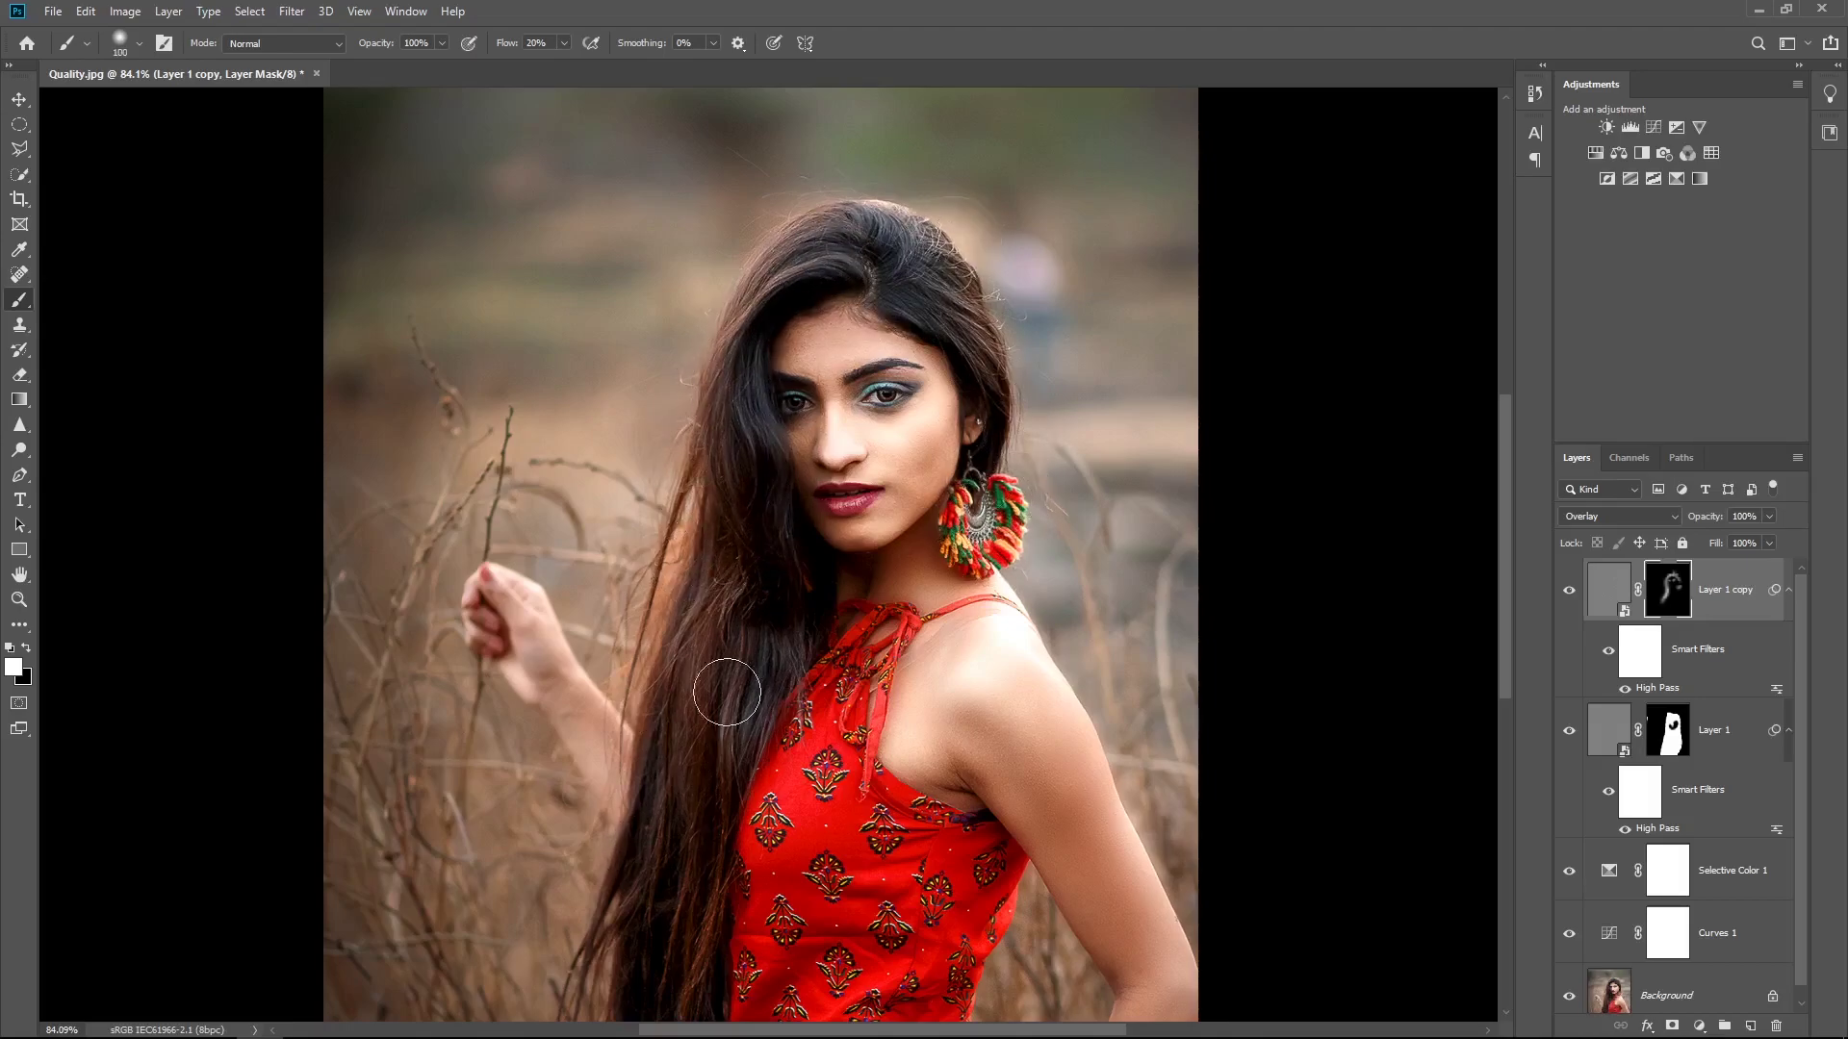
pyautogui.press('[')
pyautogui.press('[')
pyautogui.press('[')
pyautogui.press('[')
pyautogui.press('[')
pyautogui.press('[')
pyautogui.moveTo(710, 722); pyautogui.dragTo(755, 549)
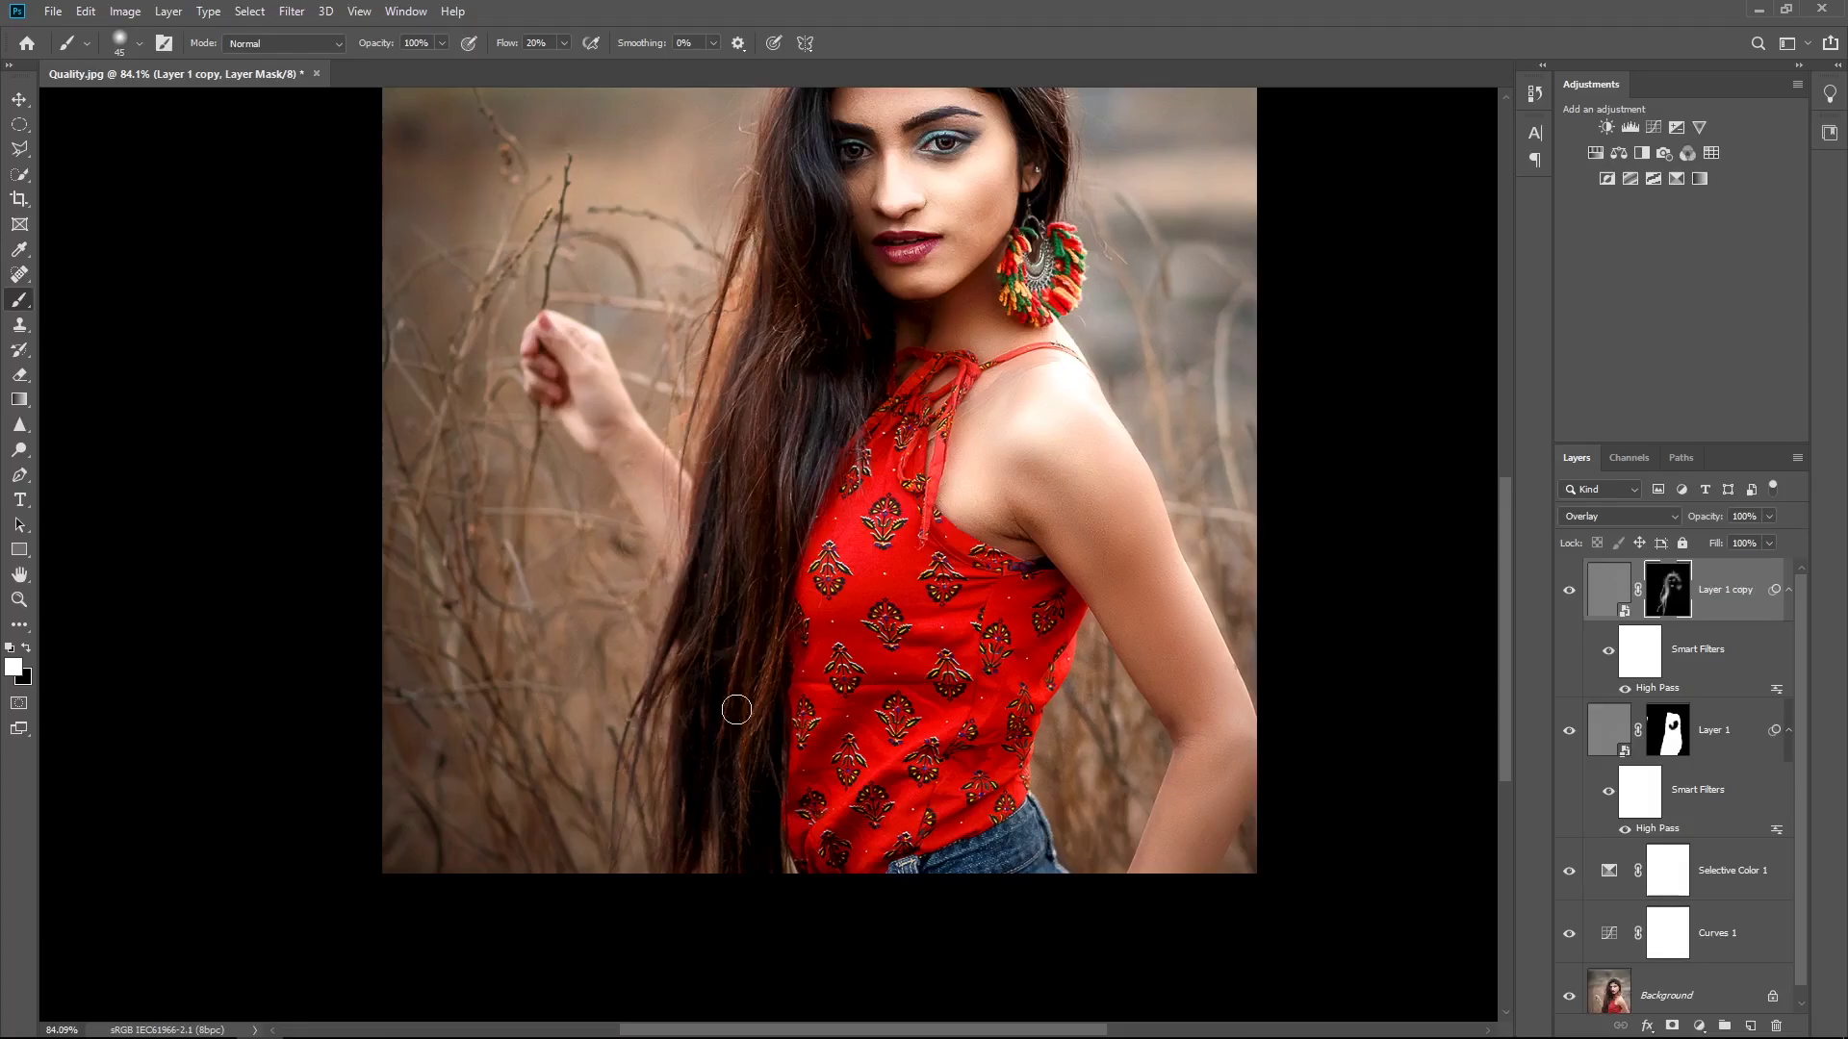
pyautogui.scroll(-3, 755, 760)
pyautogui.scroll(5, 852, 468)
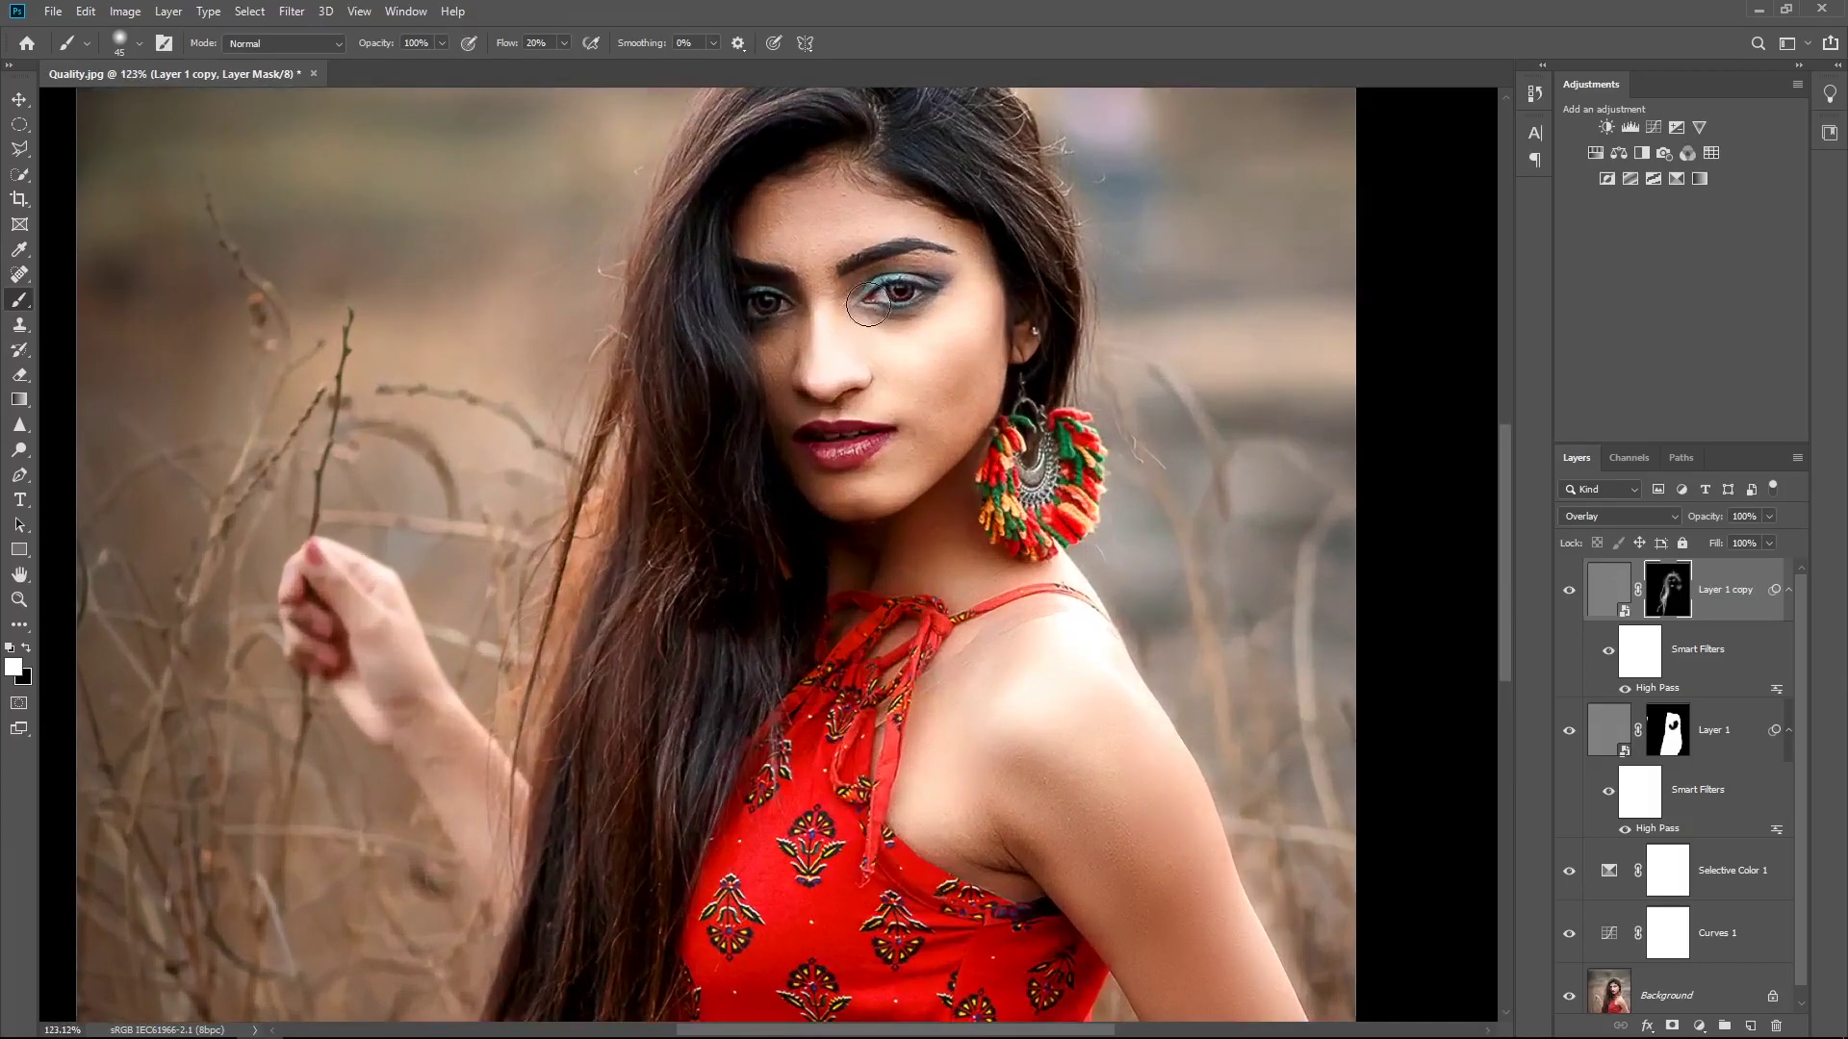
pyautogui.scroll(-5, 759, 474)
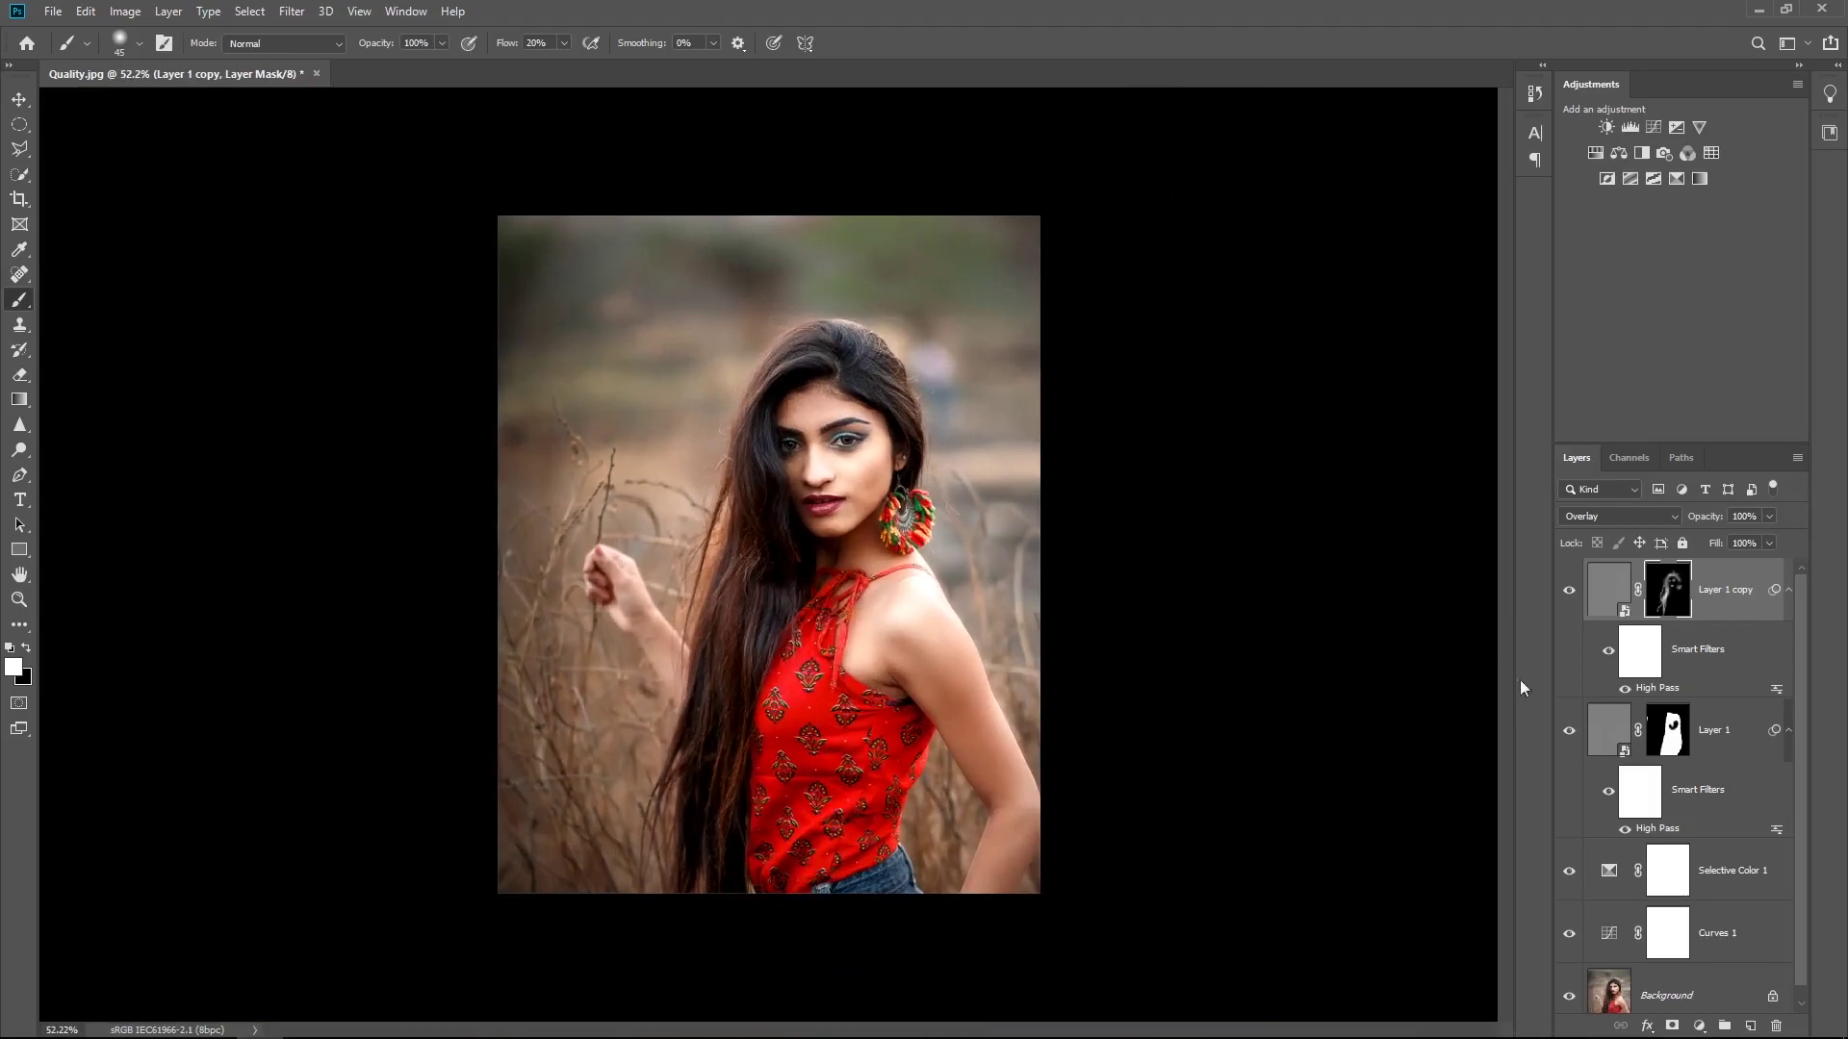
# - Compare the original Background photo with the edited result by toggling the visibility of all the layers above it
pyautogui.scroll(-1, 1675, 816)
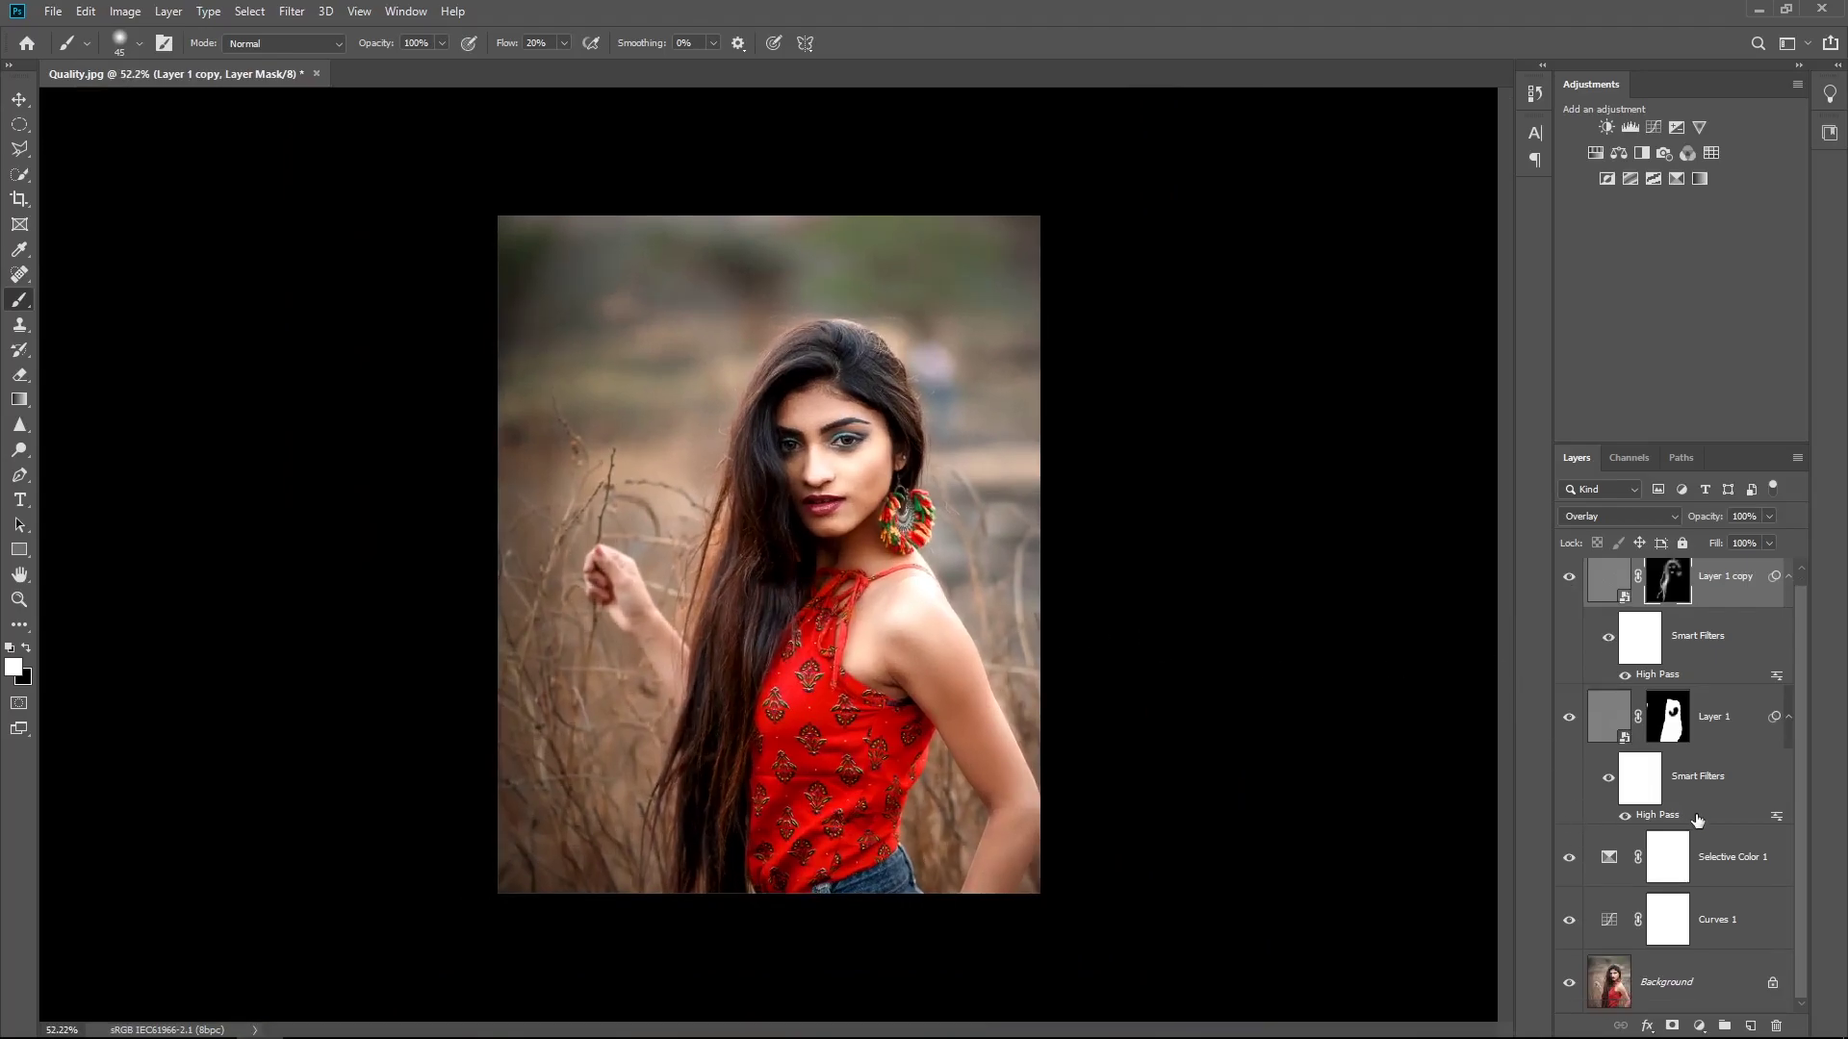
pyautogui.keyDown('alt'); pyautogui.click(1568, 984); pyautogui.keyUp('alt')
pyautogui.keyDown('alt'); pyautogui.click(1568, 984); pyautogui.keyUp('alt')
pyautogui.keyDown('alt'); pyautogui.click(1568, 984); pyautogui.keyUp('alt')
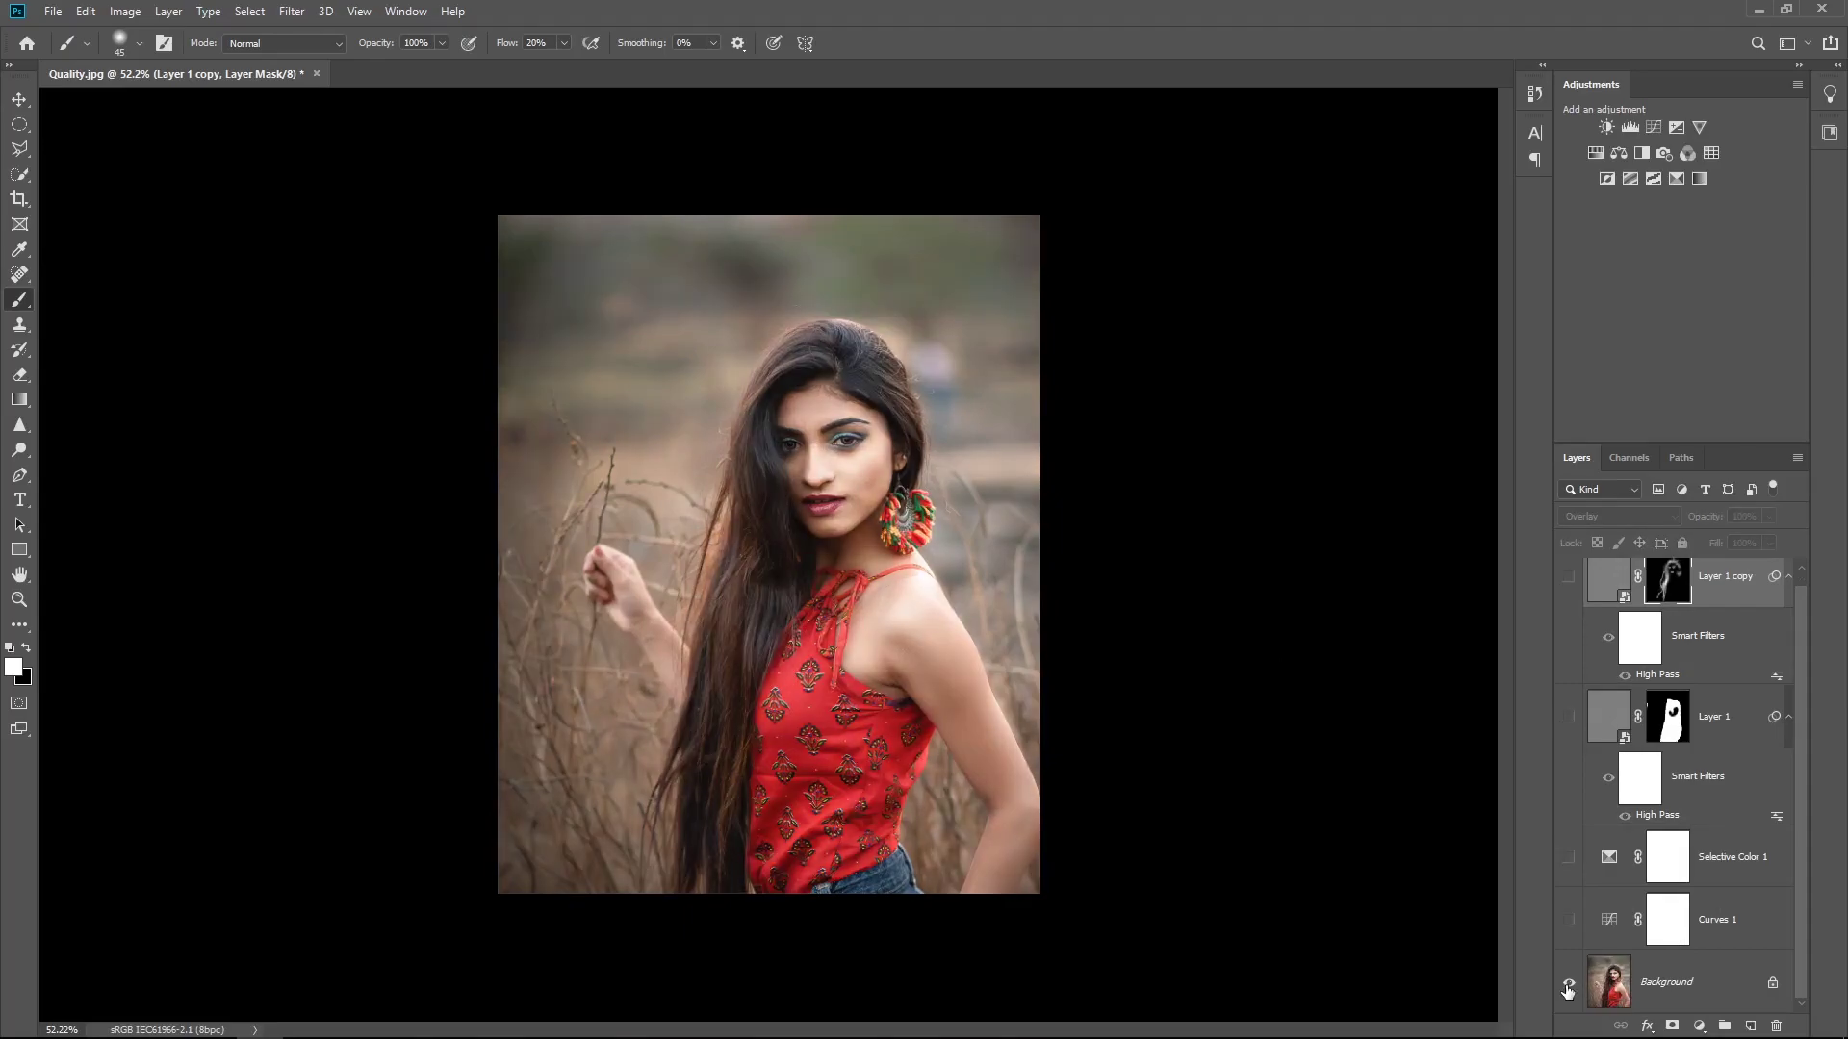
pyautogui.keyDown('alt'); pyautogui.click(1567, 983); pyautogui.keyUp('alt')
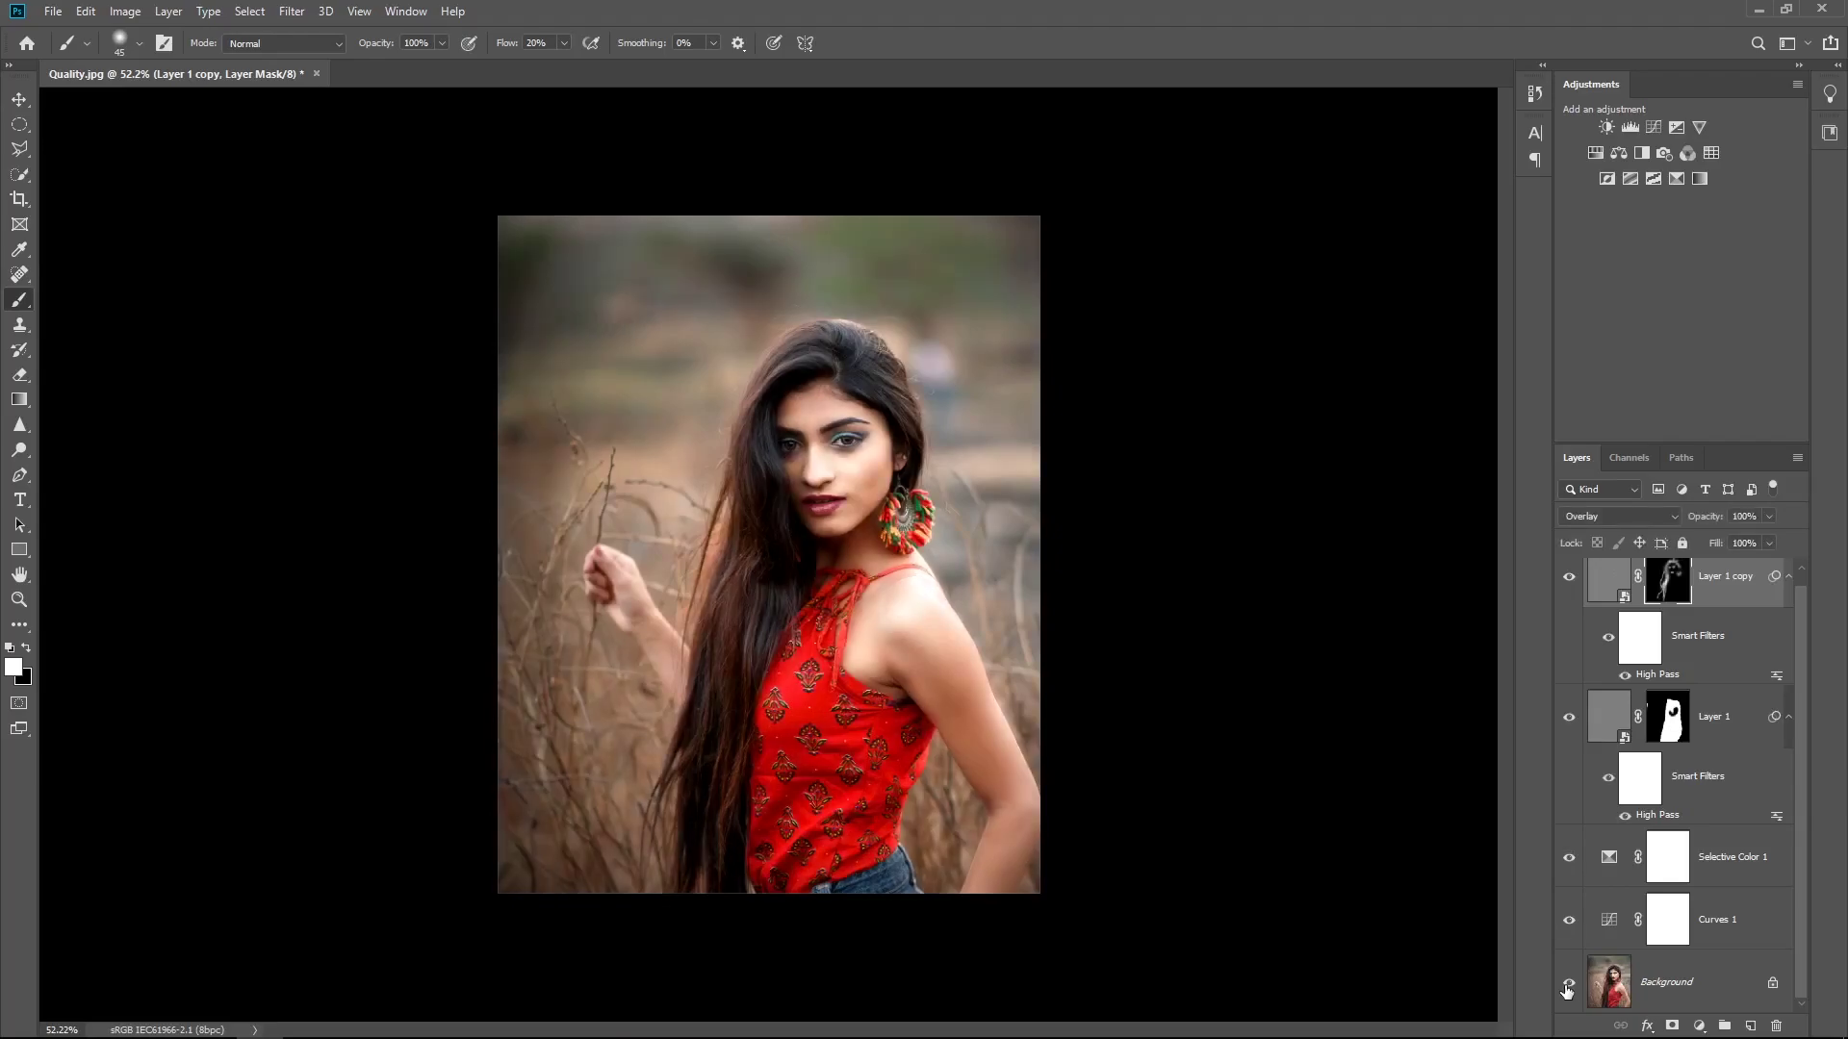
# - Set up Export As for a 1080 × 1350 px JPG at 100% quality with Convert to sRGB enabled
pyautogui.hotkey('ctrl', '0')
pyautogui.click(52, 12)
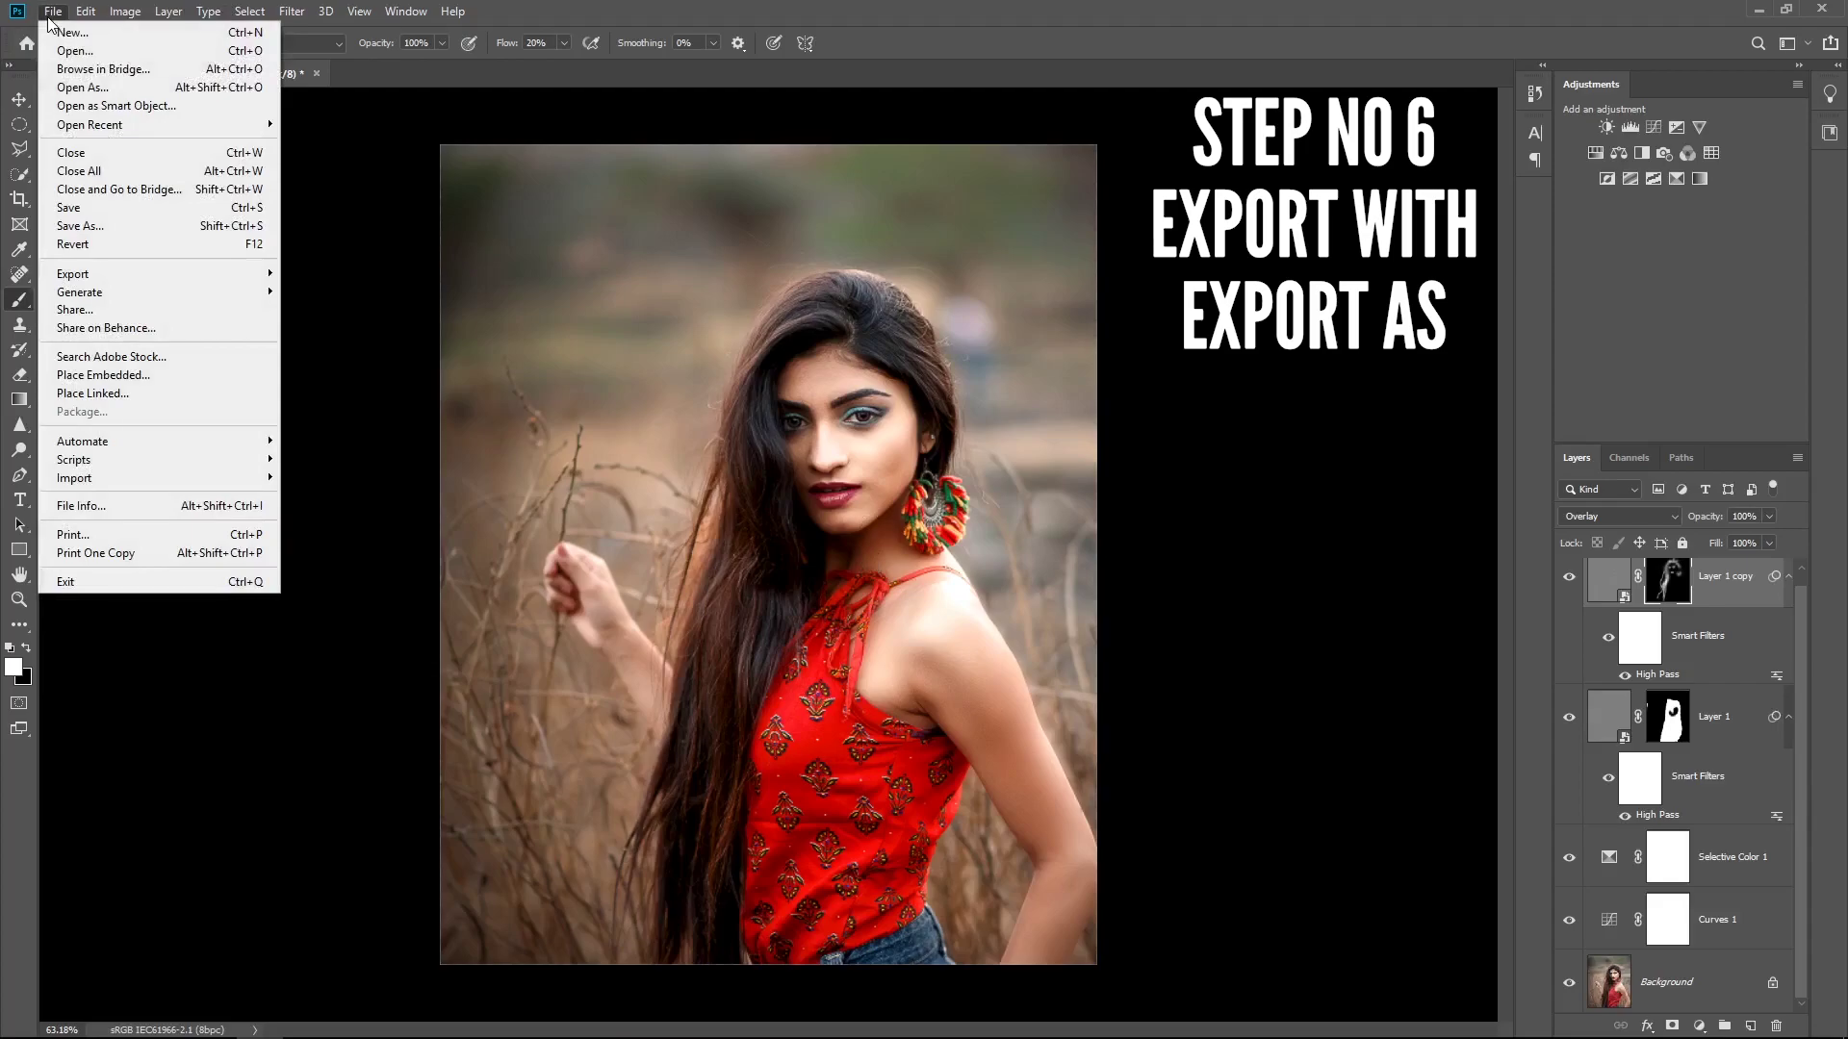
pyautogui.moveTo(123, 276)
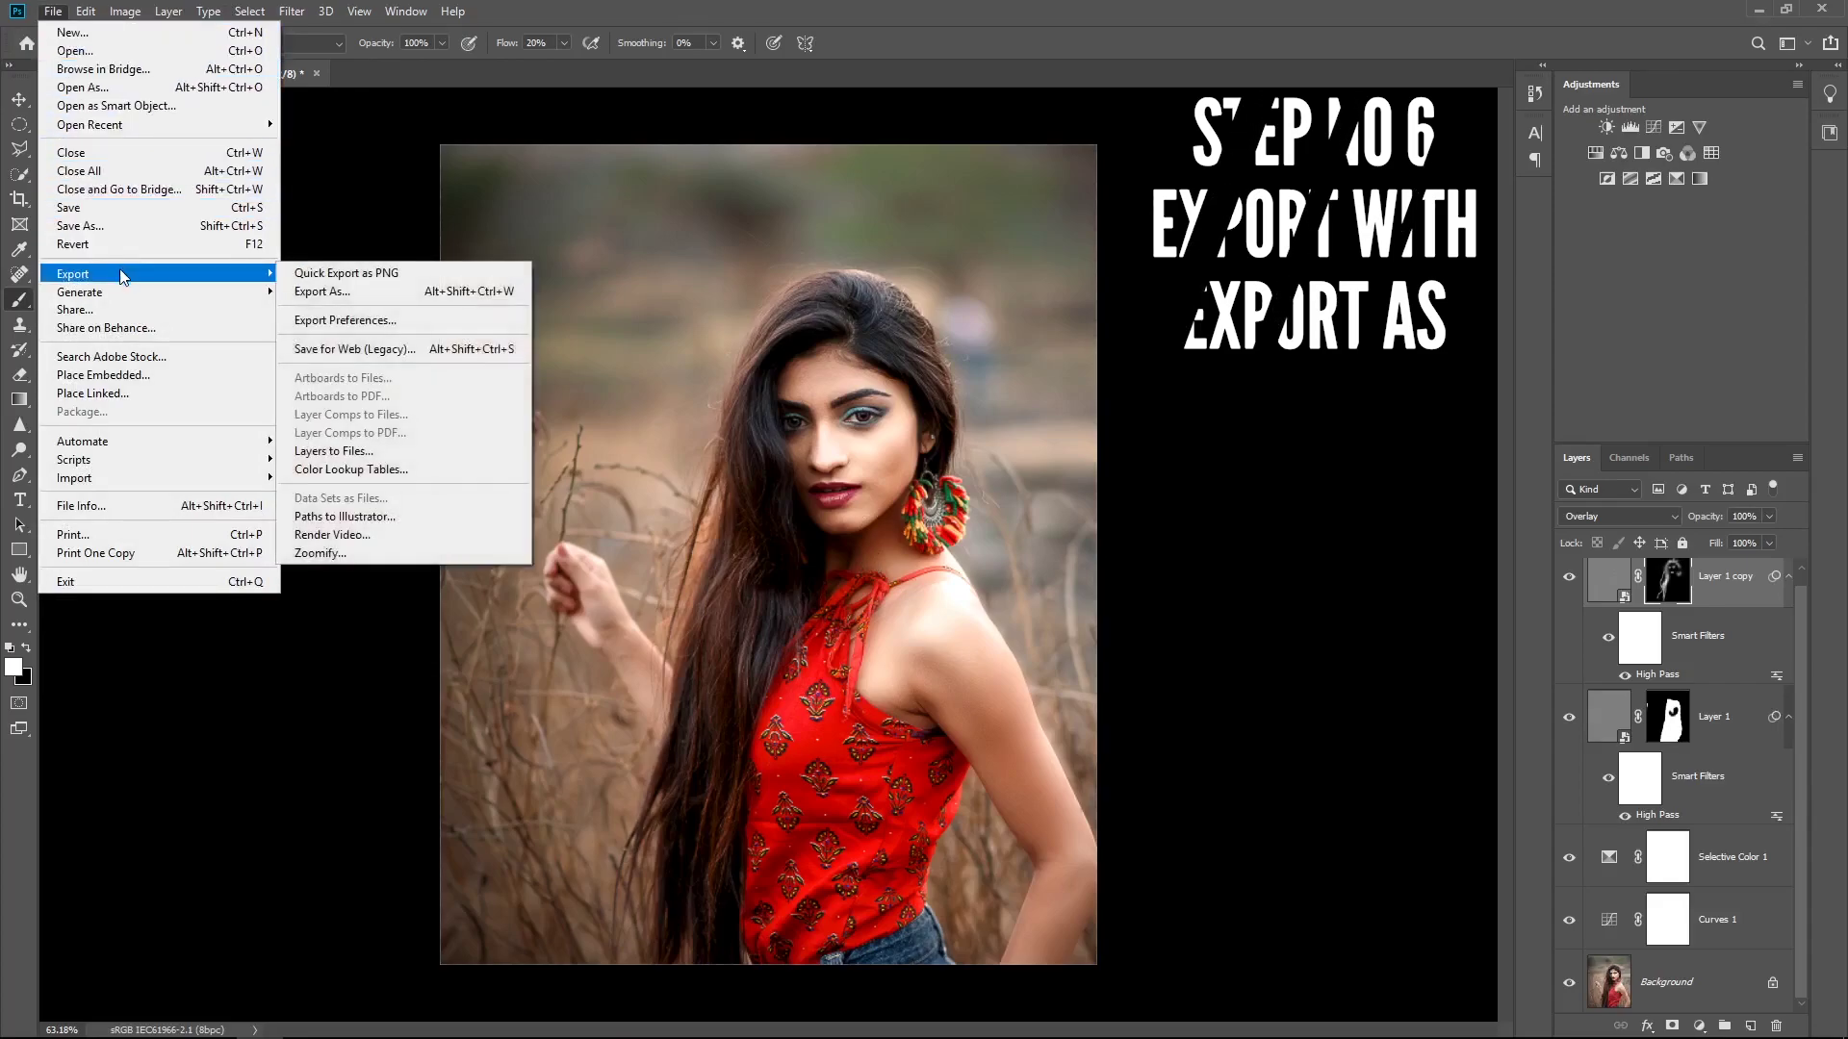
pyautogui.click(404, 291)
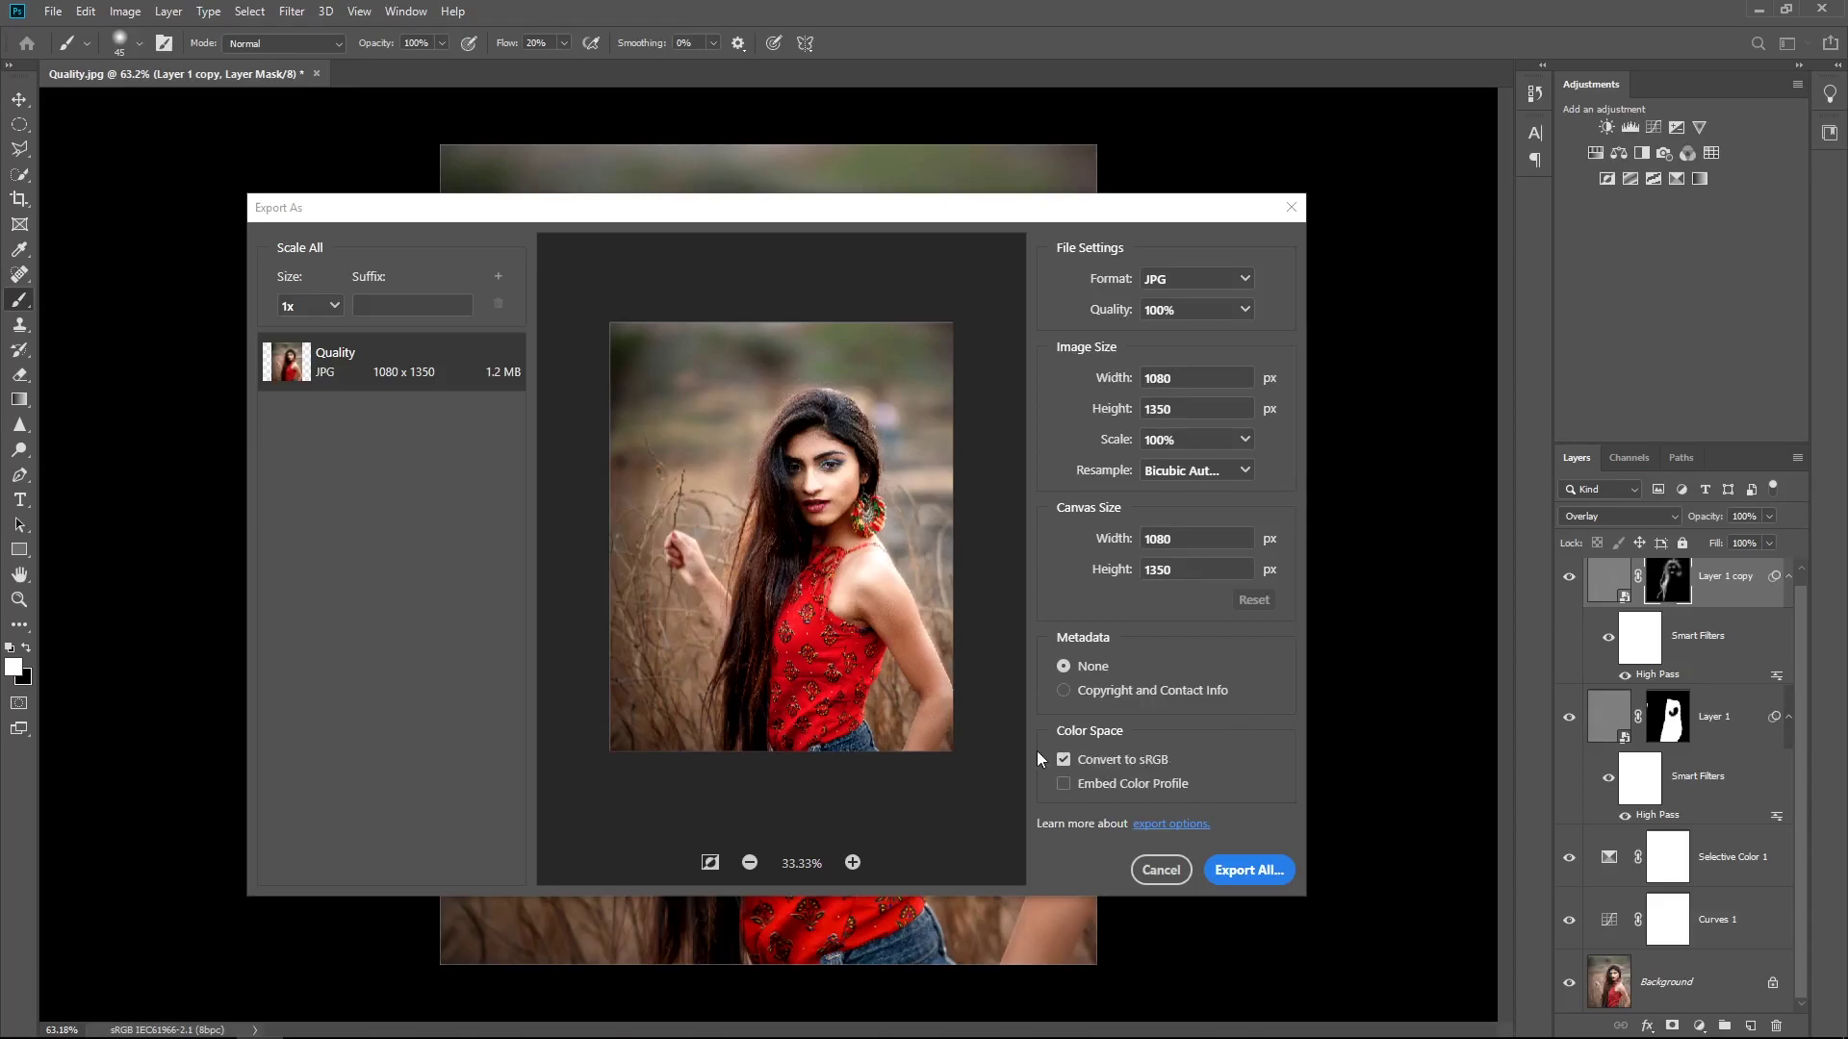
pyautogui.click(1062, 760)
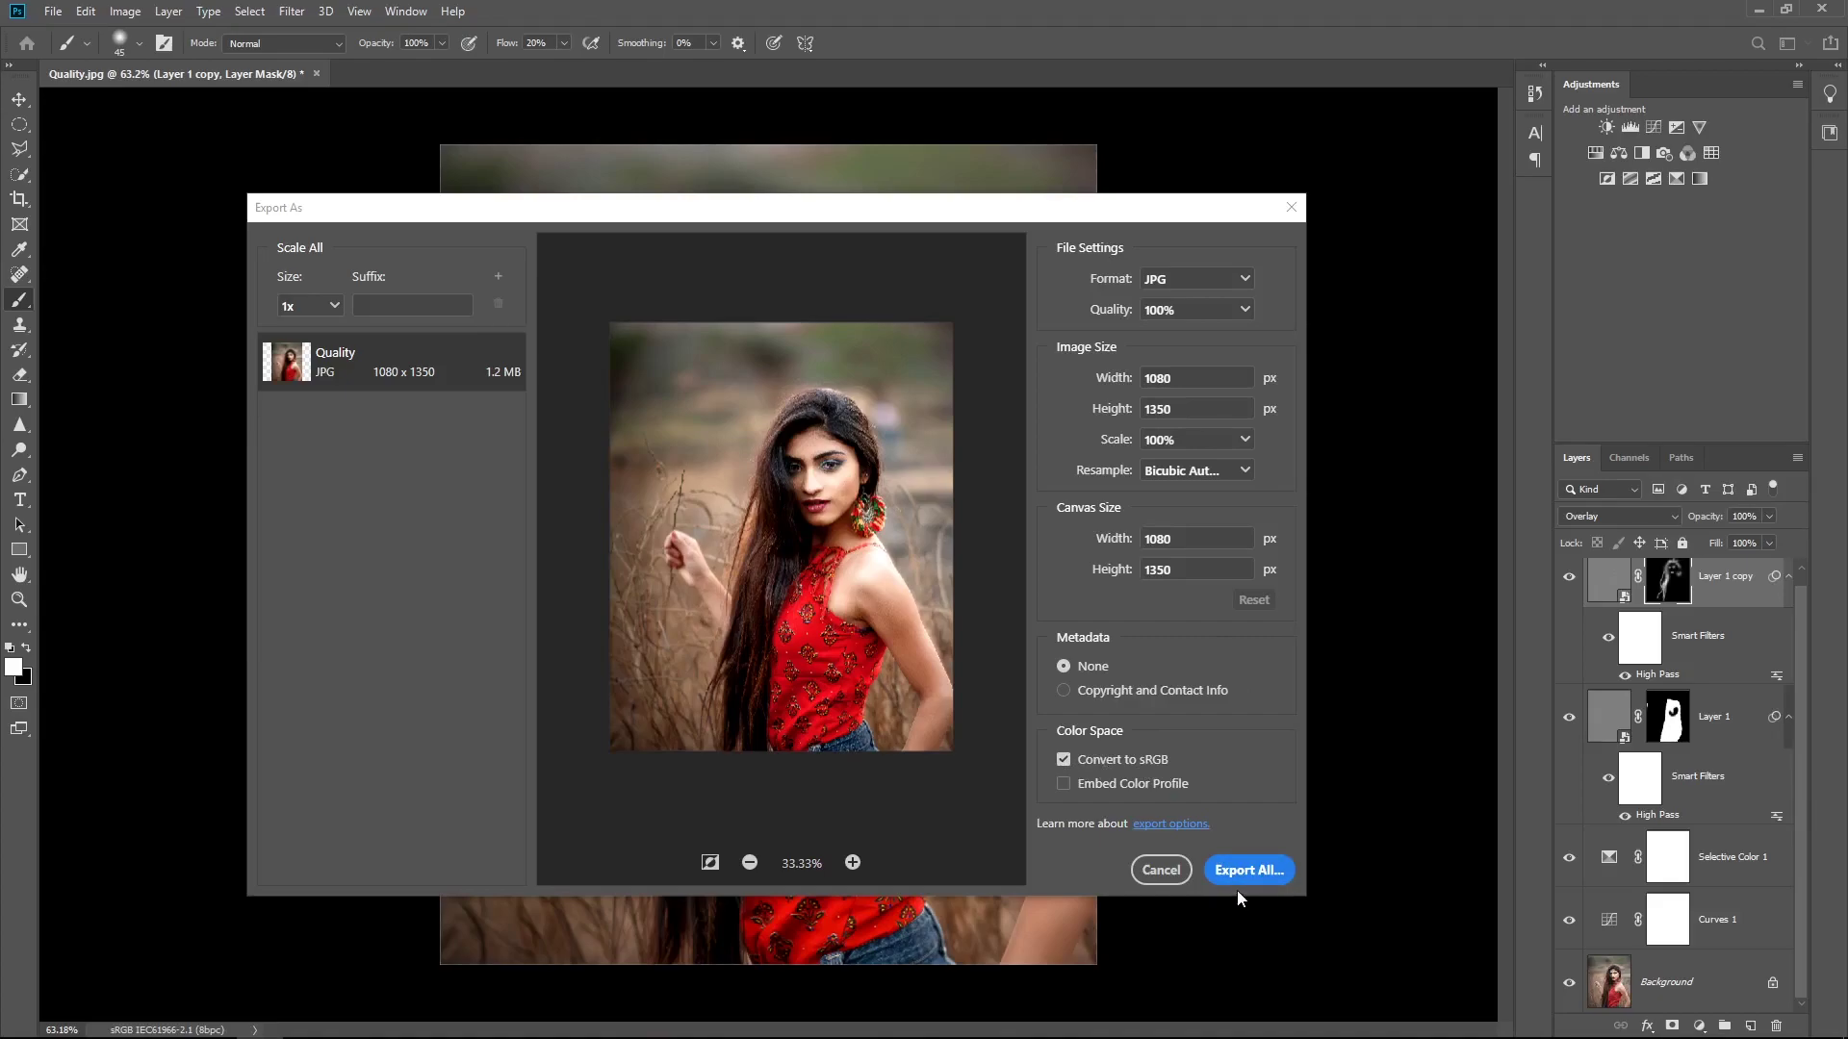
# - Export the image to the Desktop under the file name insta
pyautogui.click(1266, 884)
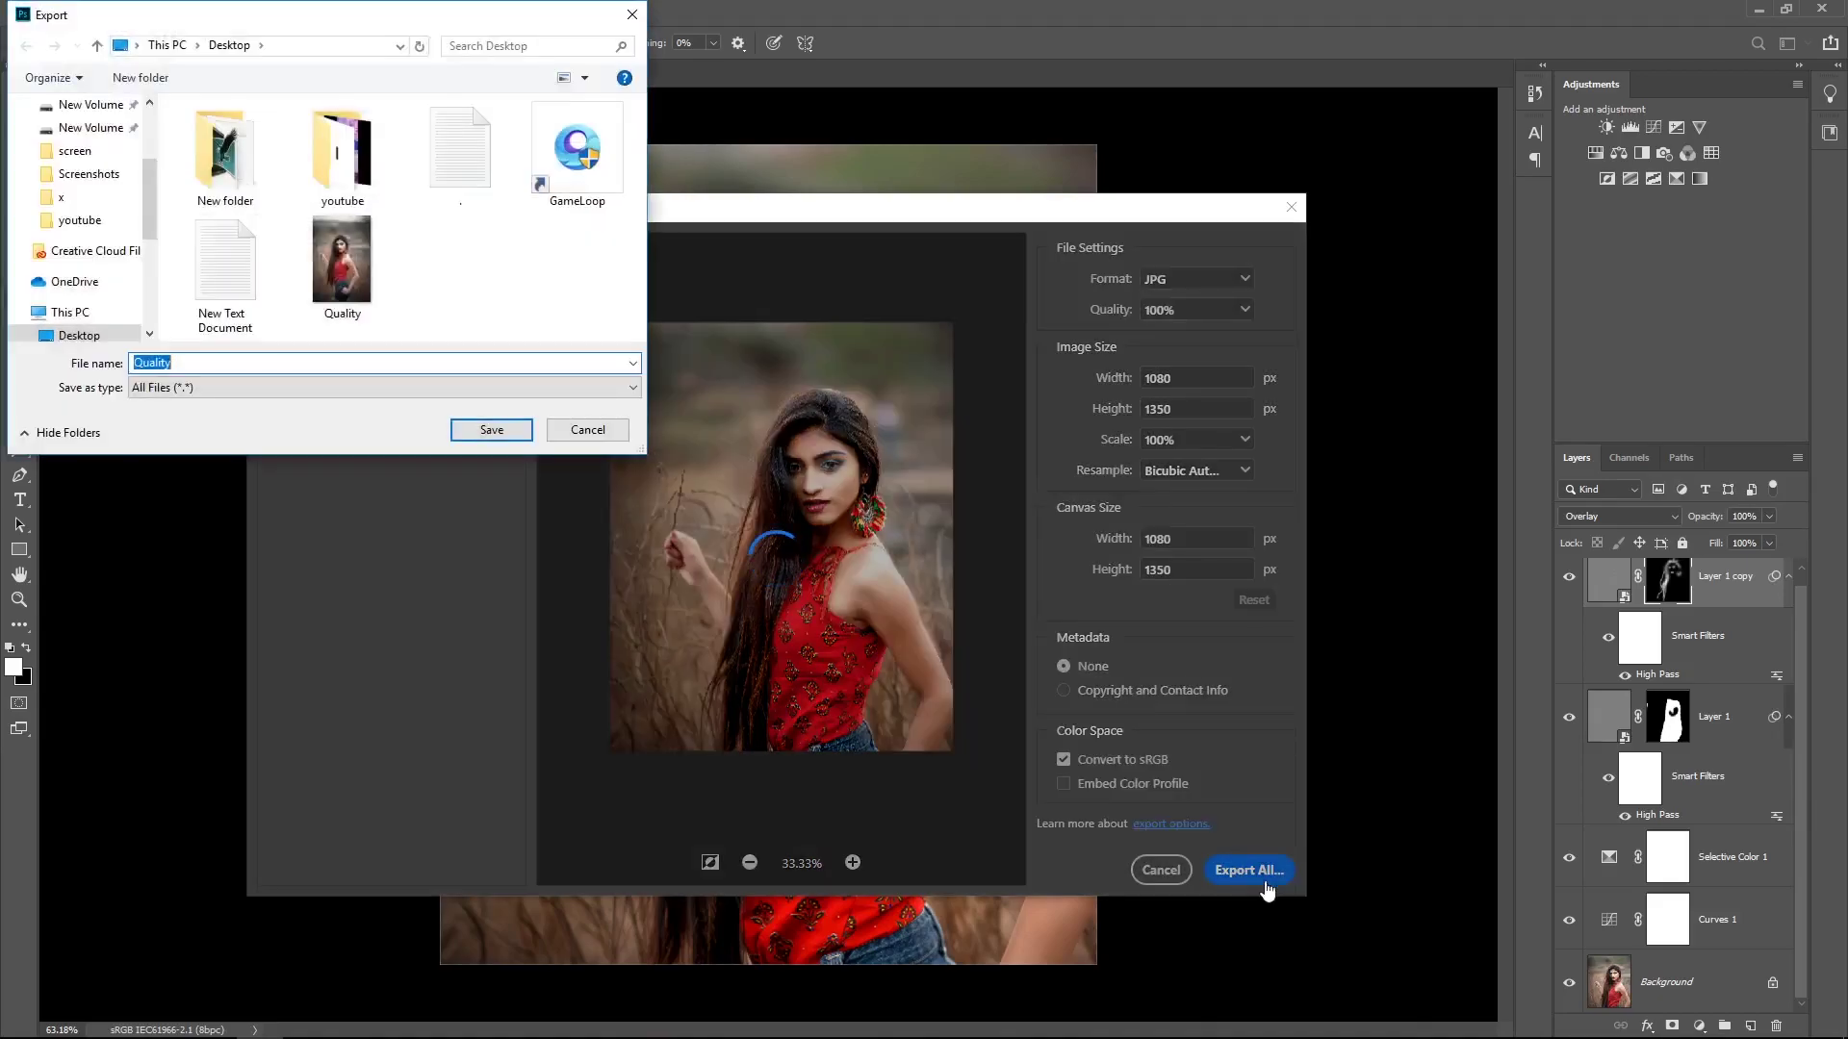
pyautogui.click(237, 361)
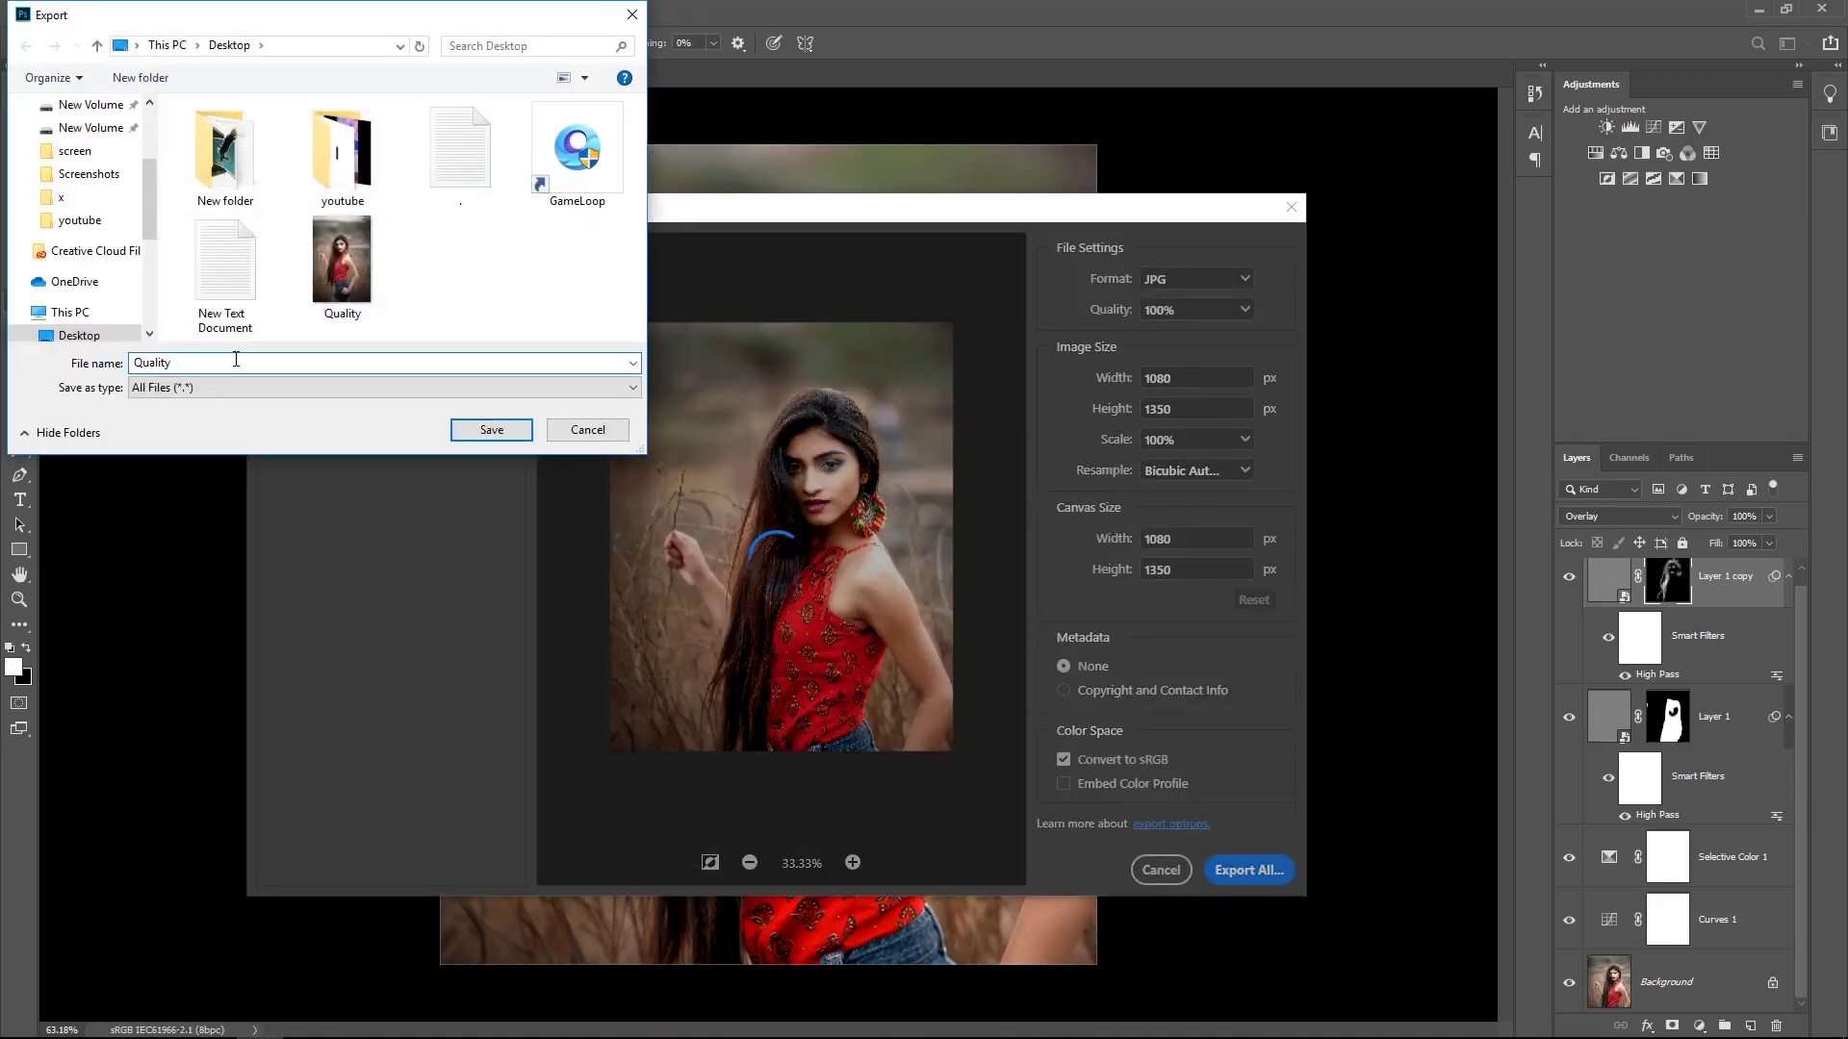
pyautogui.doubleClick(236, 361)
pyautogui.write('insta')
pyautogui.press('Return')
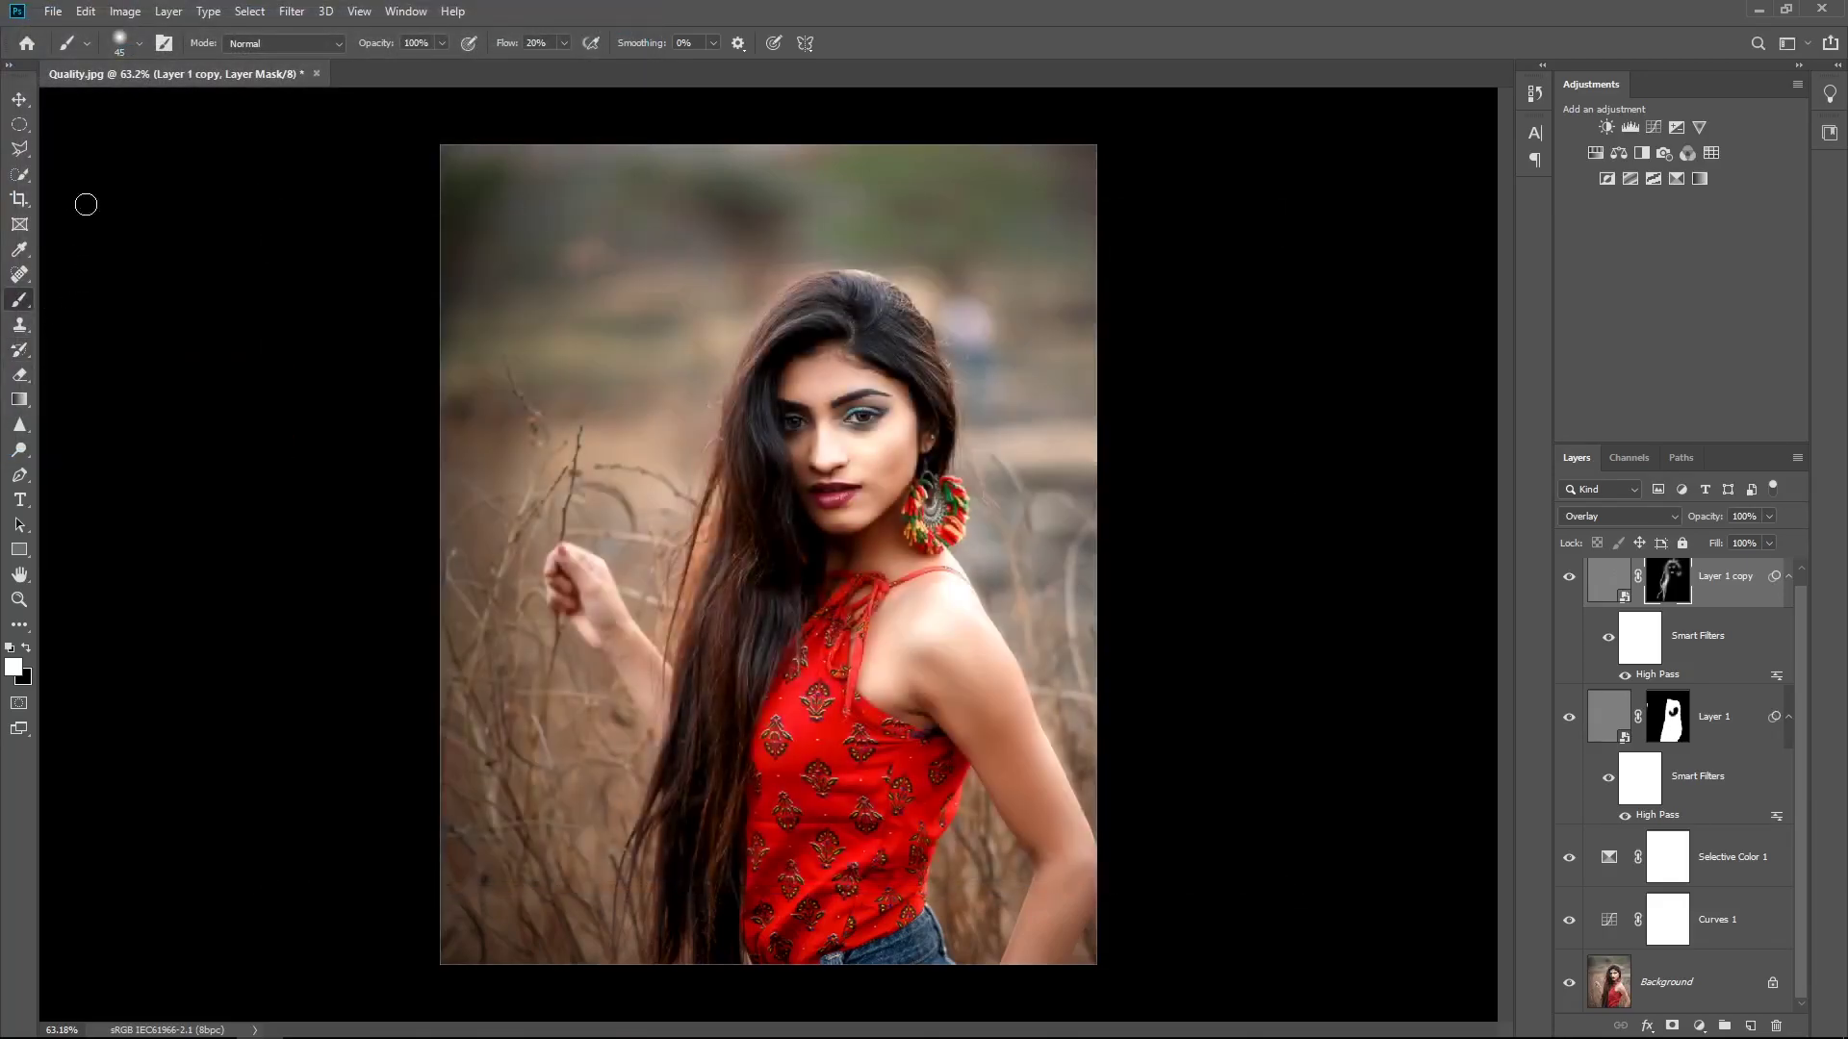
# - Switch to the Instagram profile in Chrome, show it in the developer tools' mobile device view and reload the page
pyautogui.scroll(-1, 226, 427)
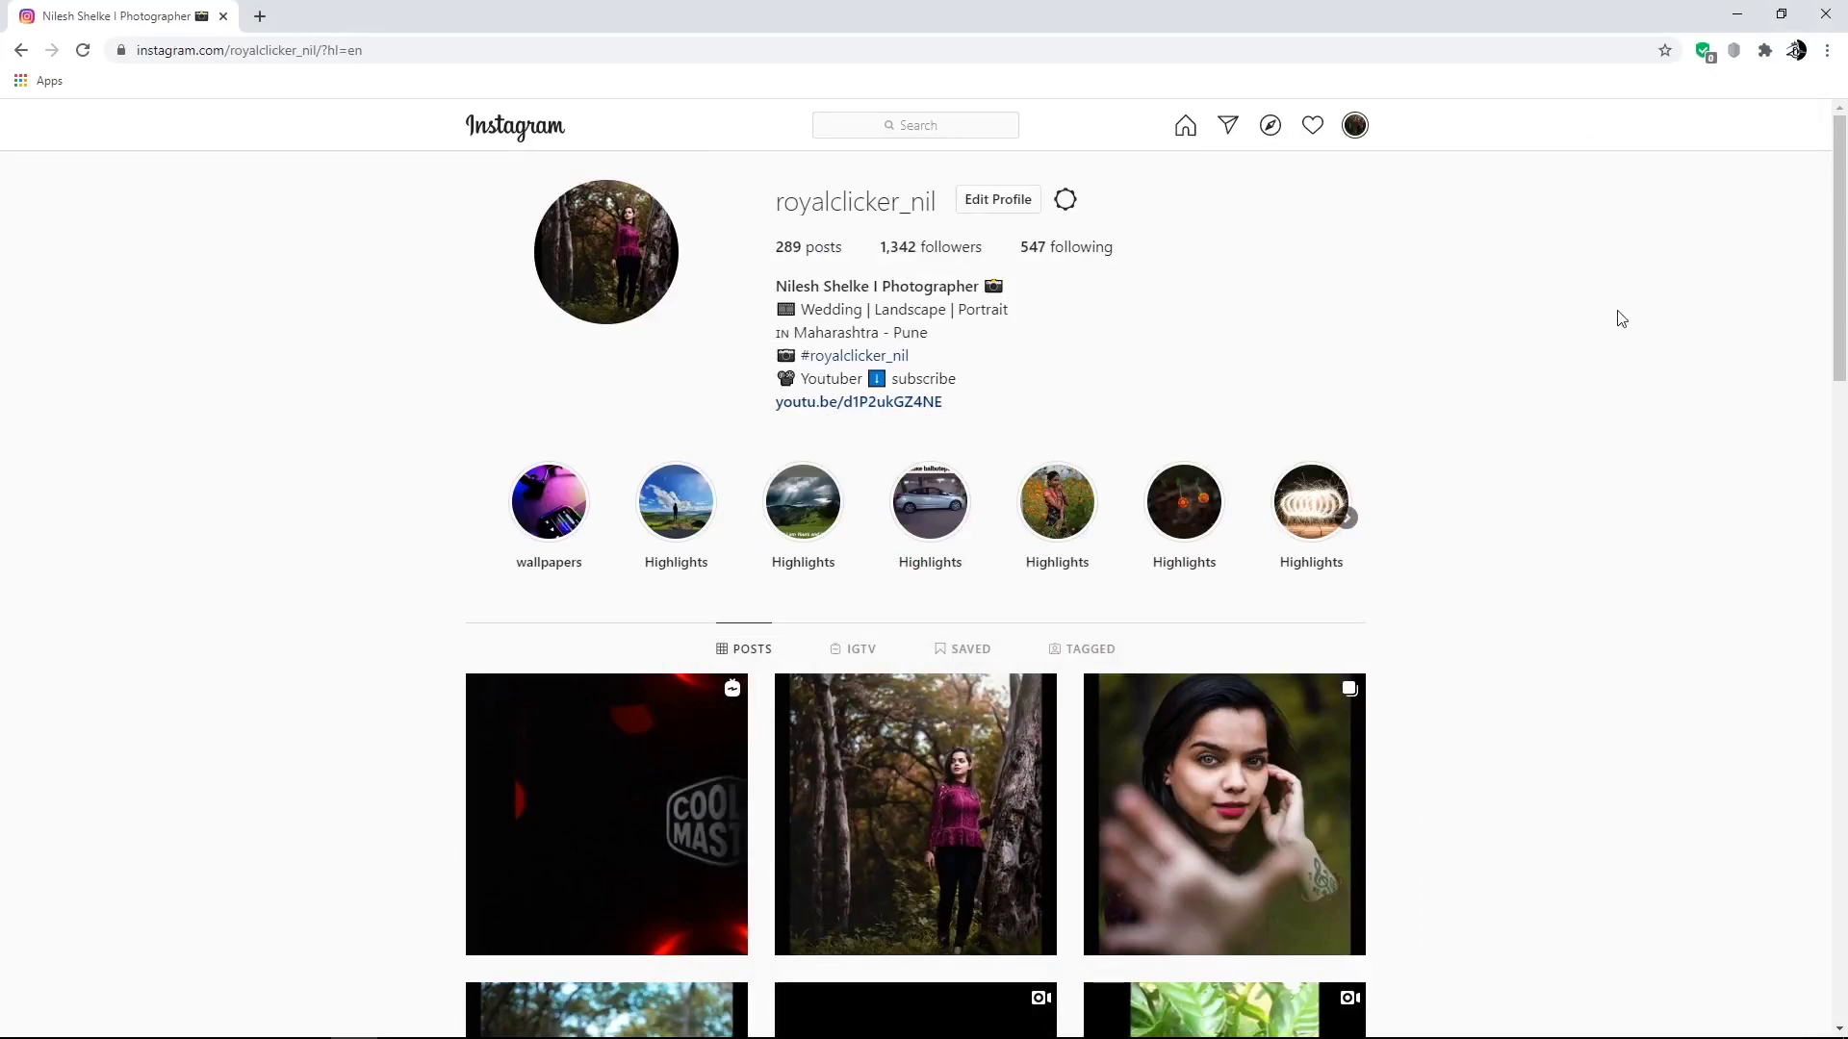
pyautogui.click(1827, 50)
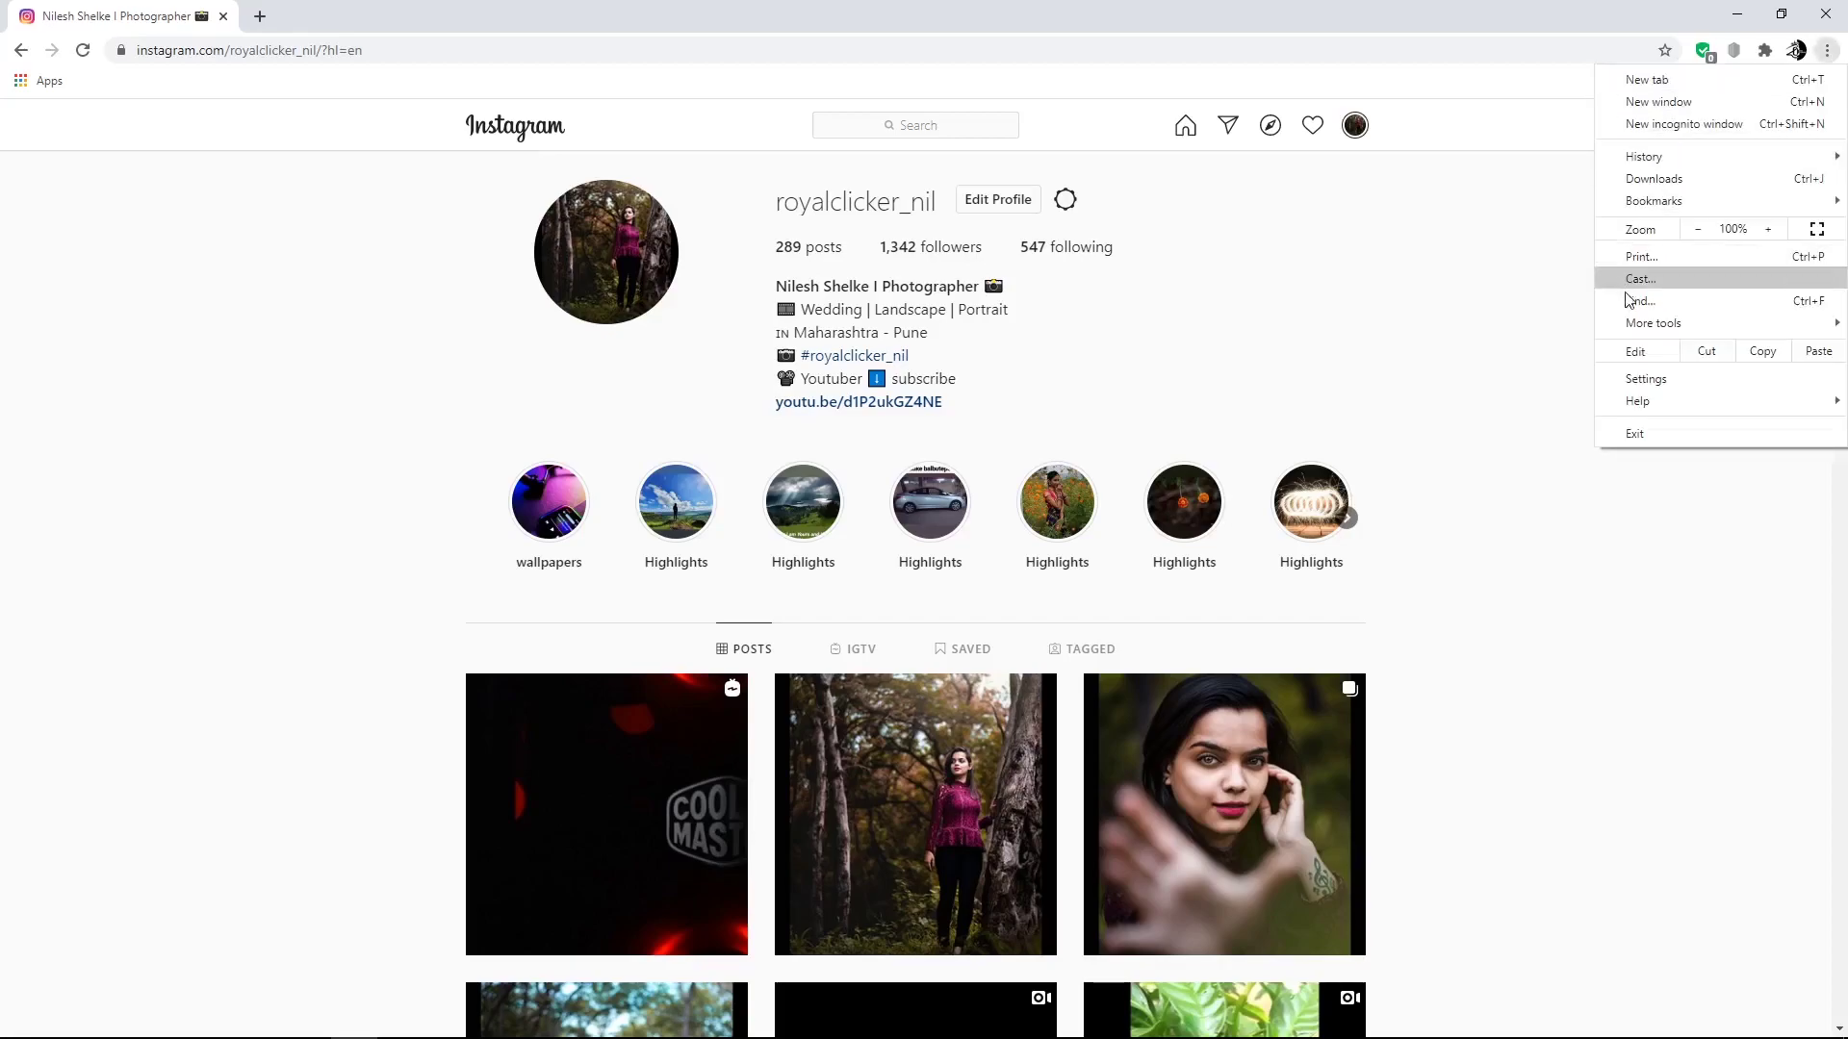
pyautogui.moveTo(1639, 324)
pyautogui.click(1468, 455)
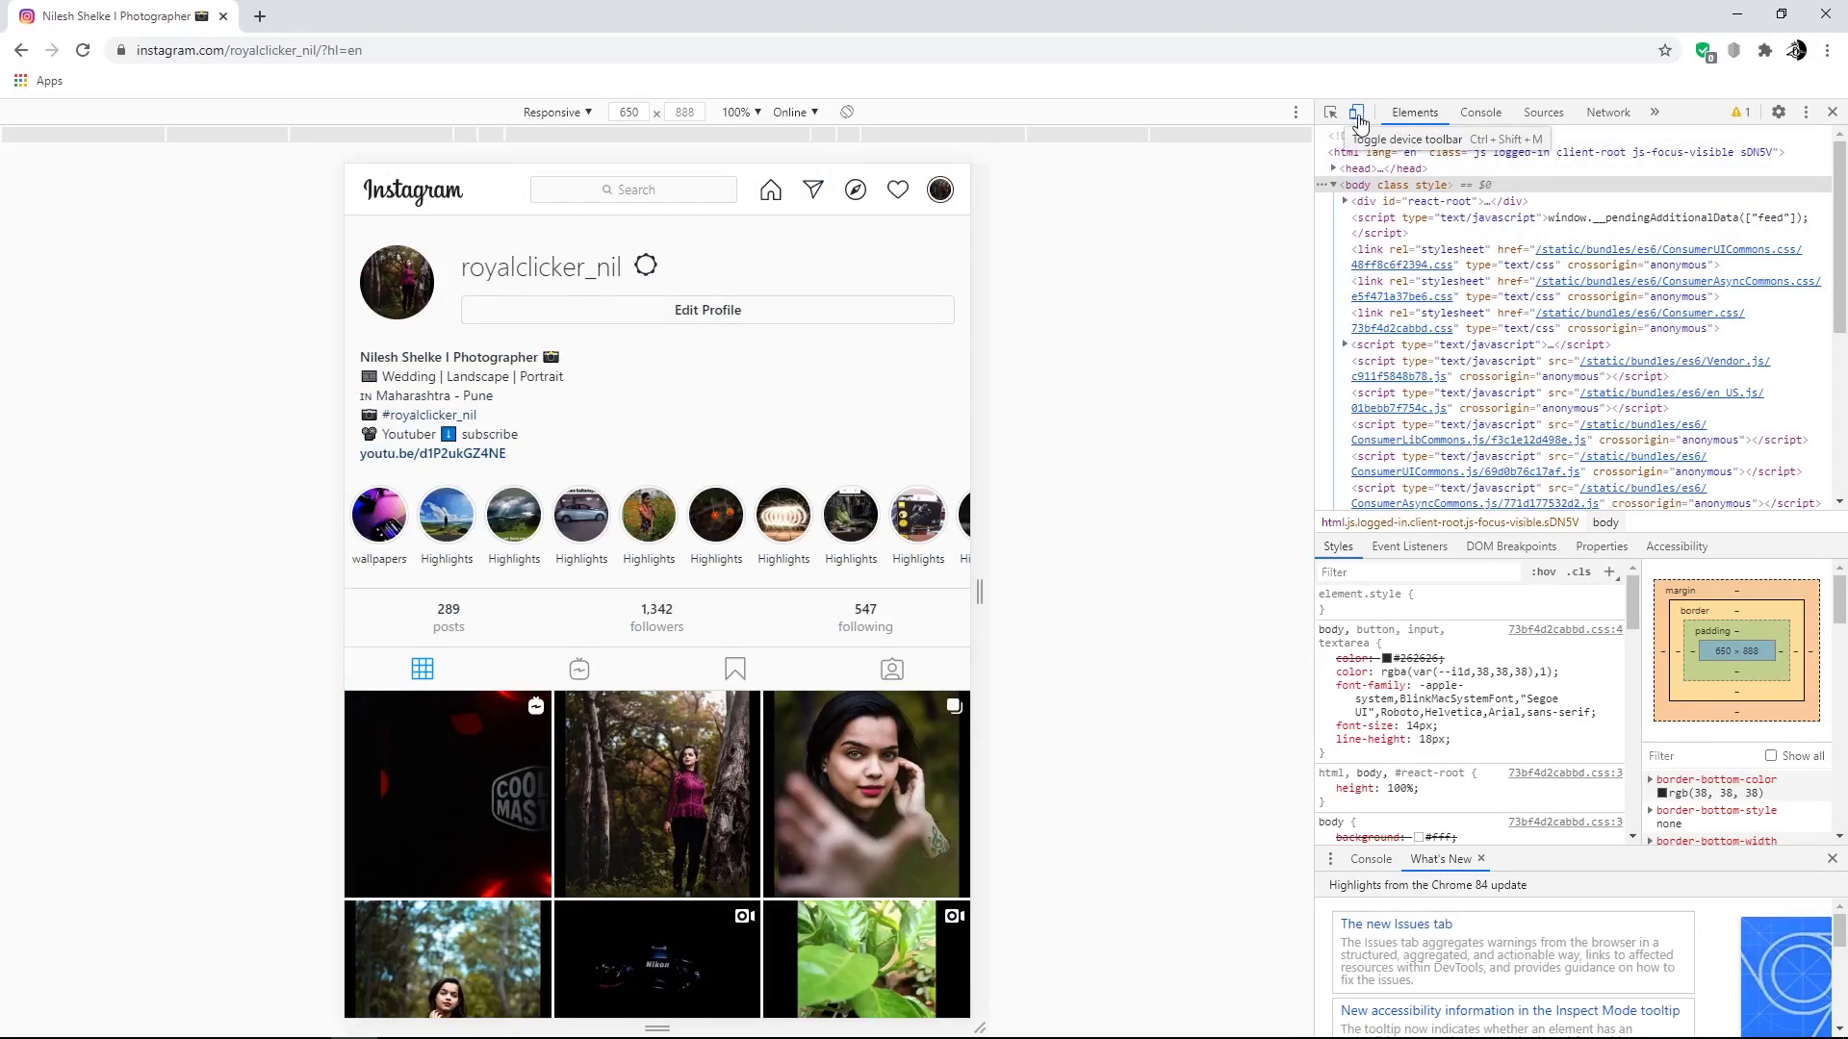
pyautogui.click(1356, 116)
pyautogui.click(1354, 123)
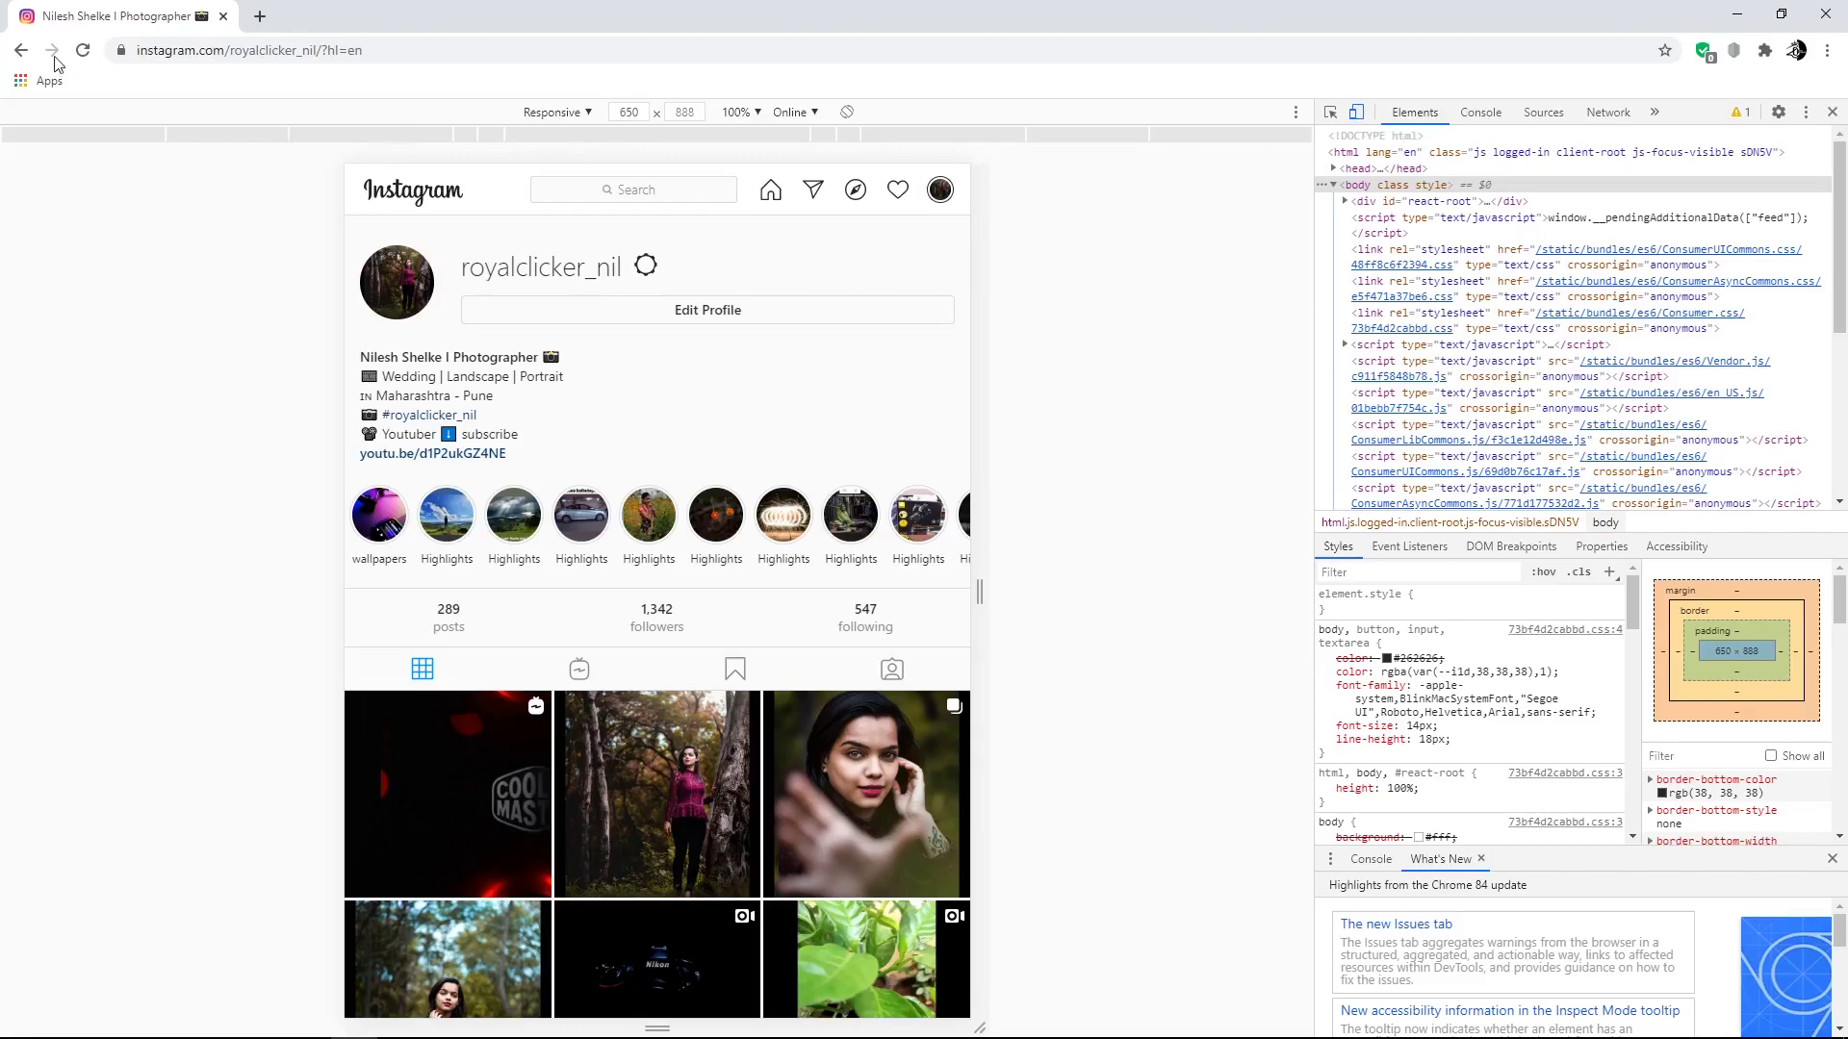
pyautogui.click(82, 53)
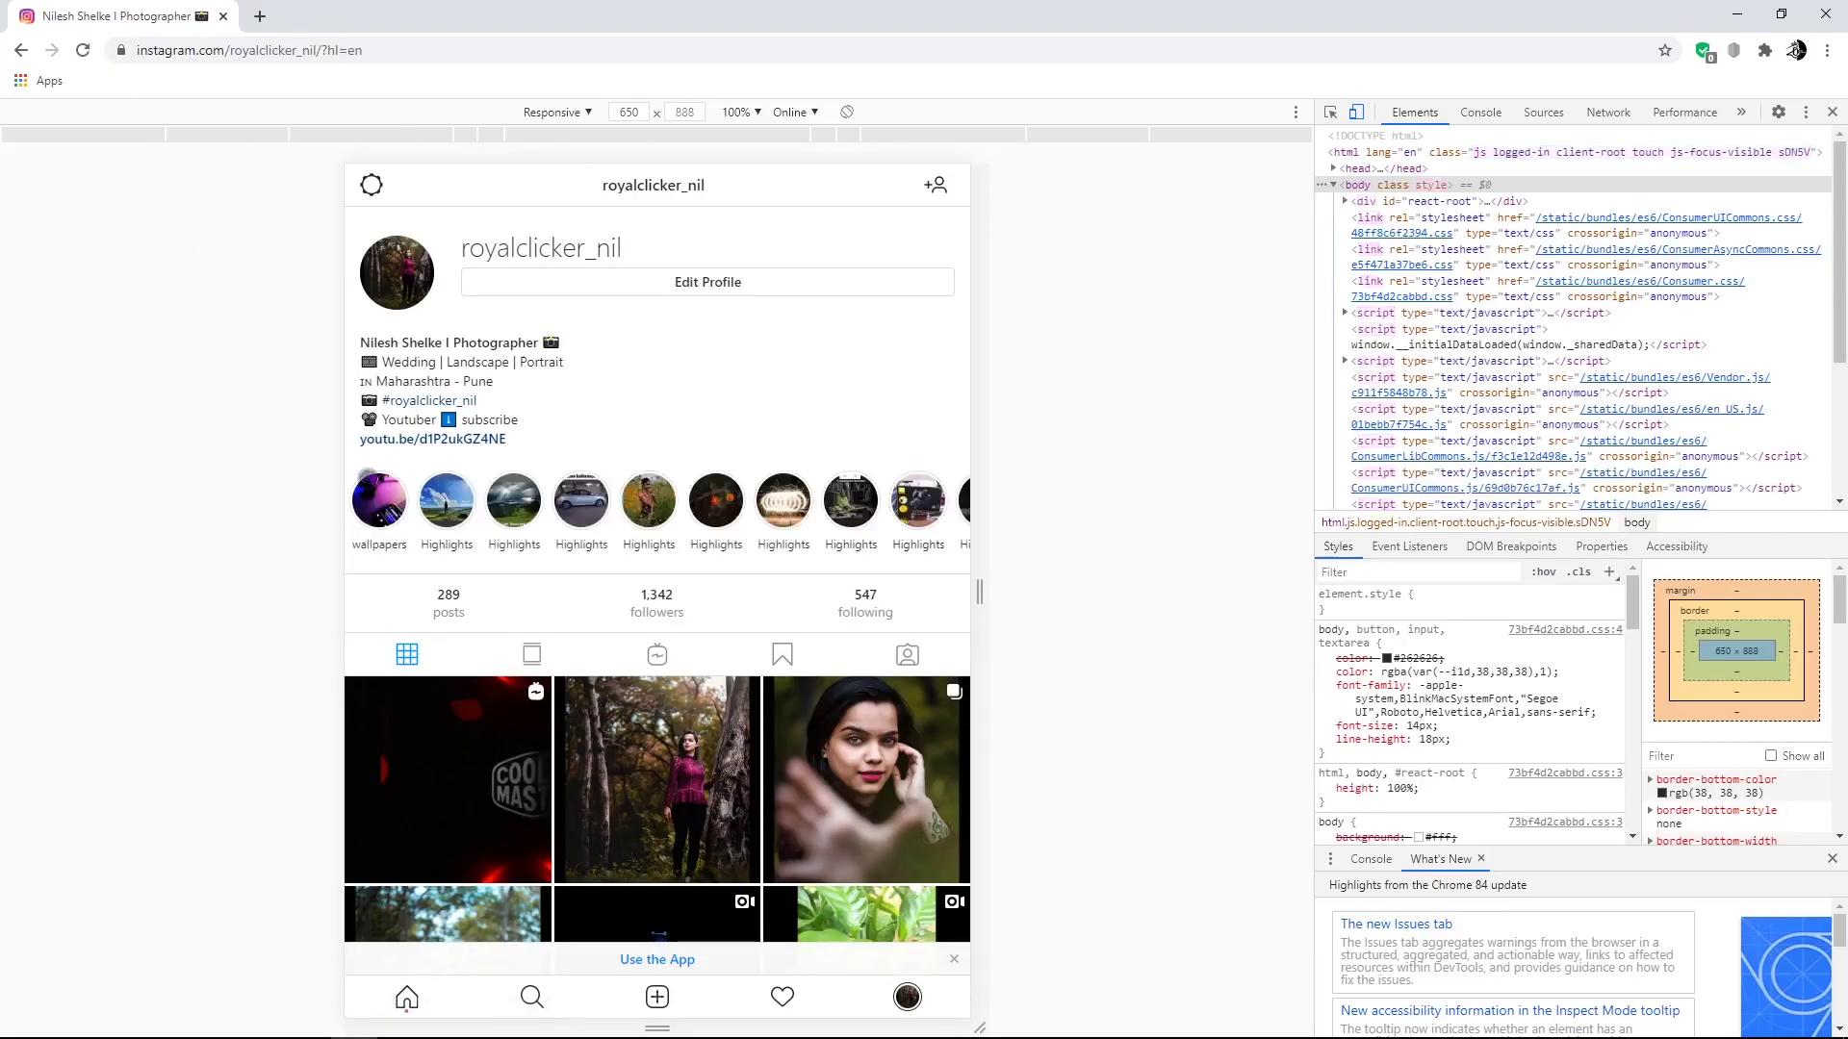
# - Start a new Instagram post with the exported portrait and expand it from the square crop to its full frame
pyautogui.click(656, 997)
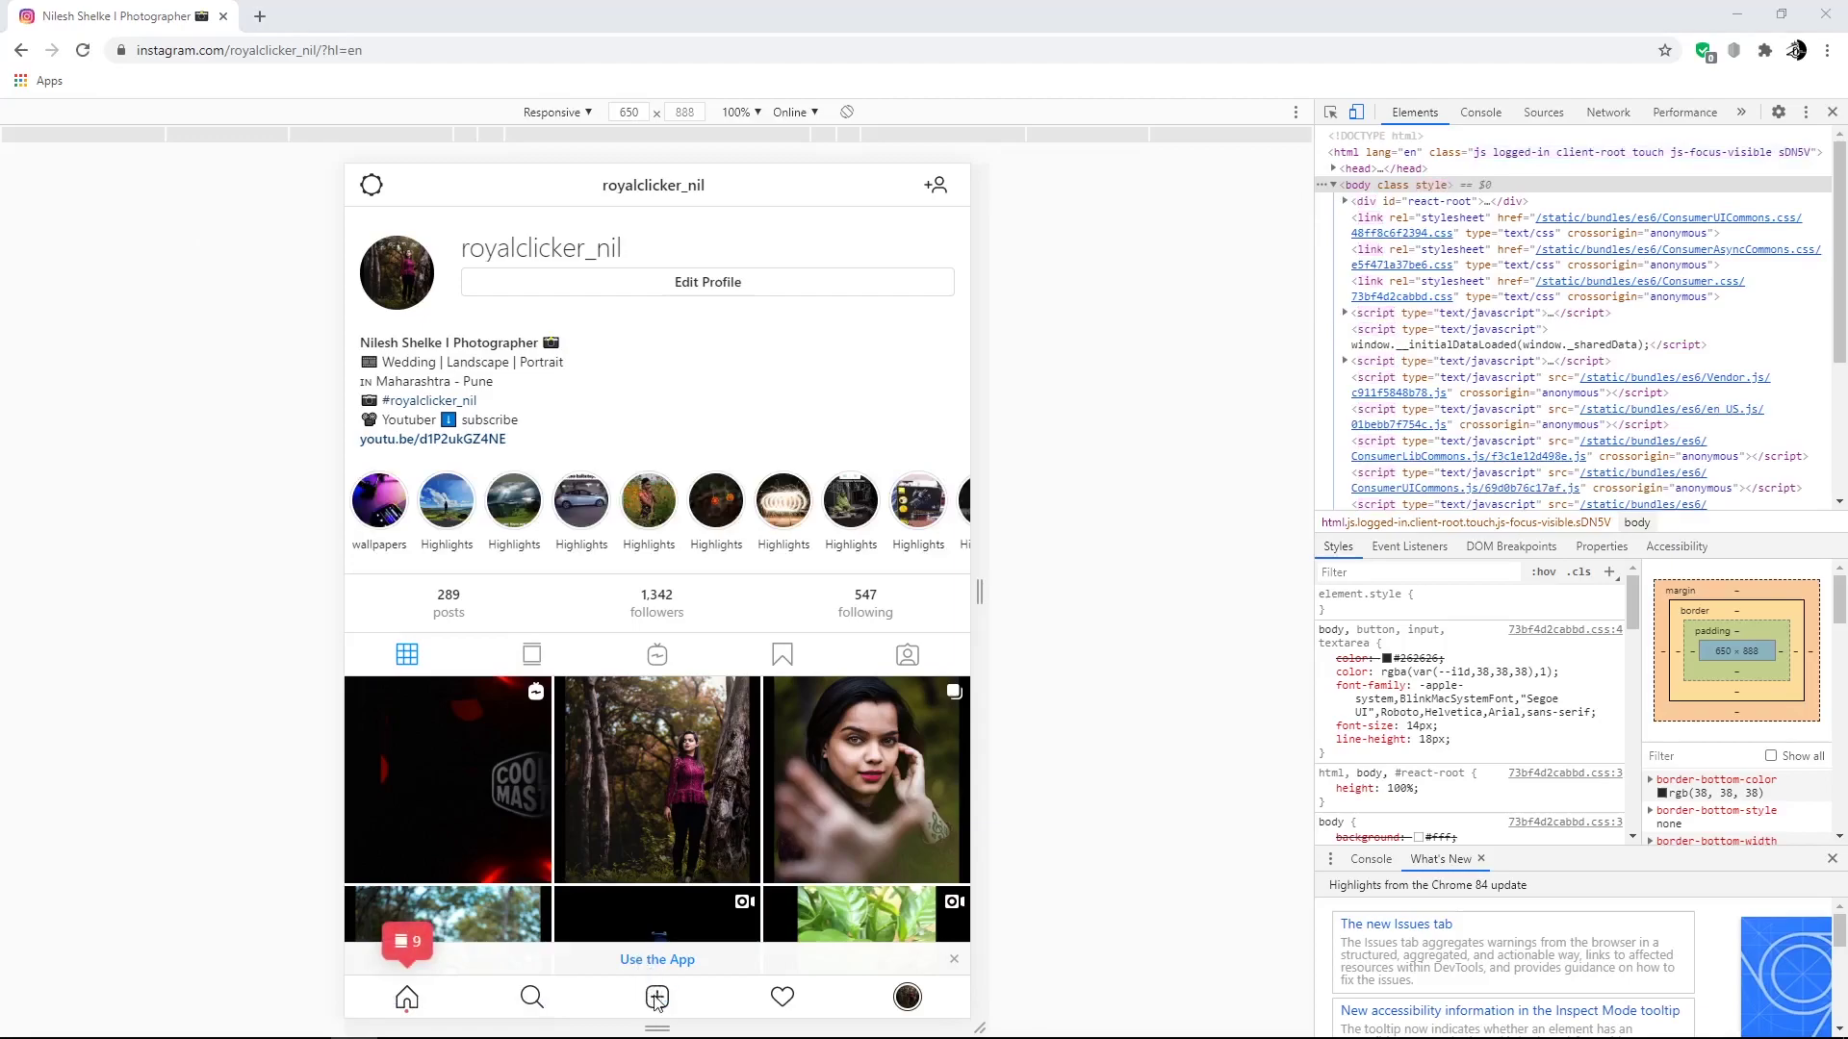
pyautogui.click(433, 153)
pyautogui.click(449, 589)
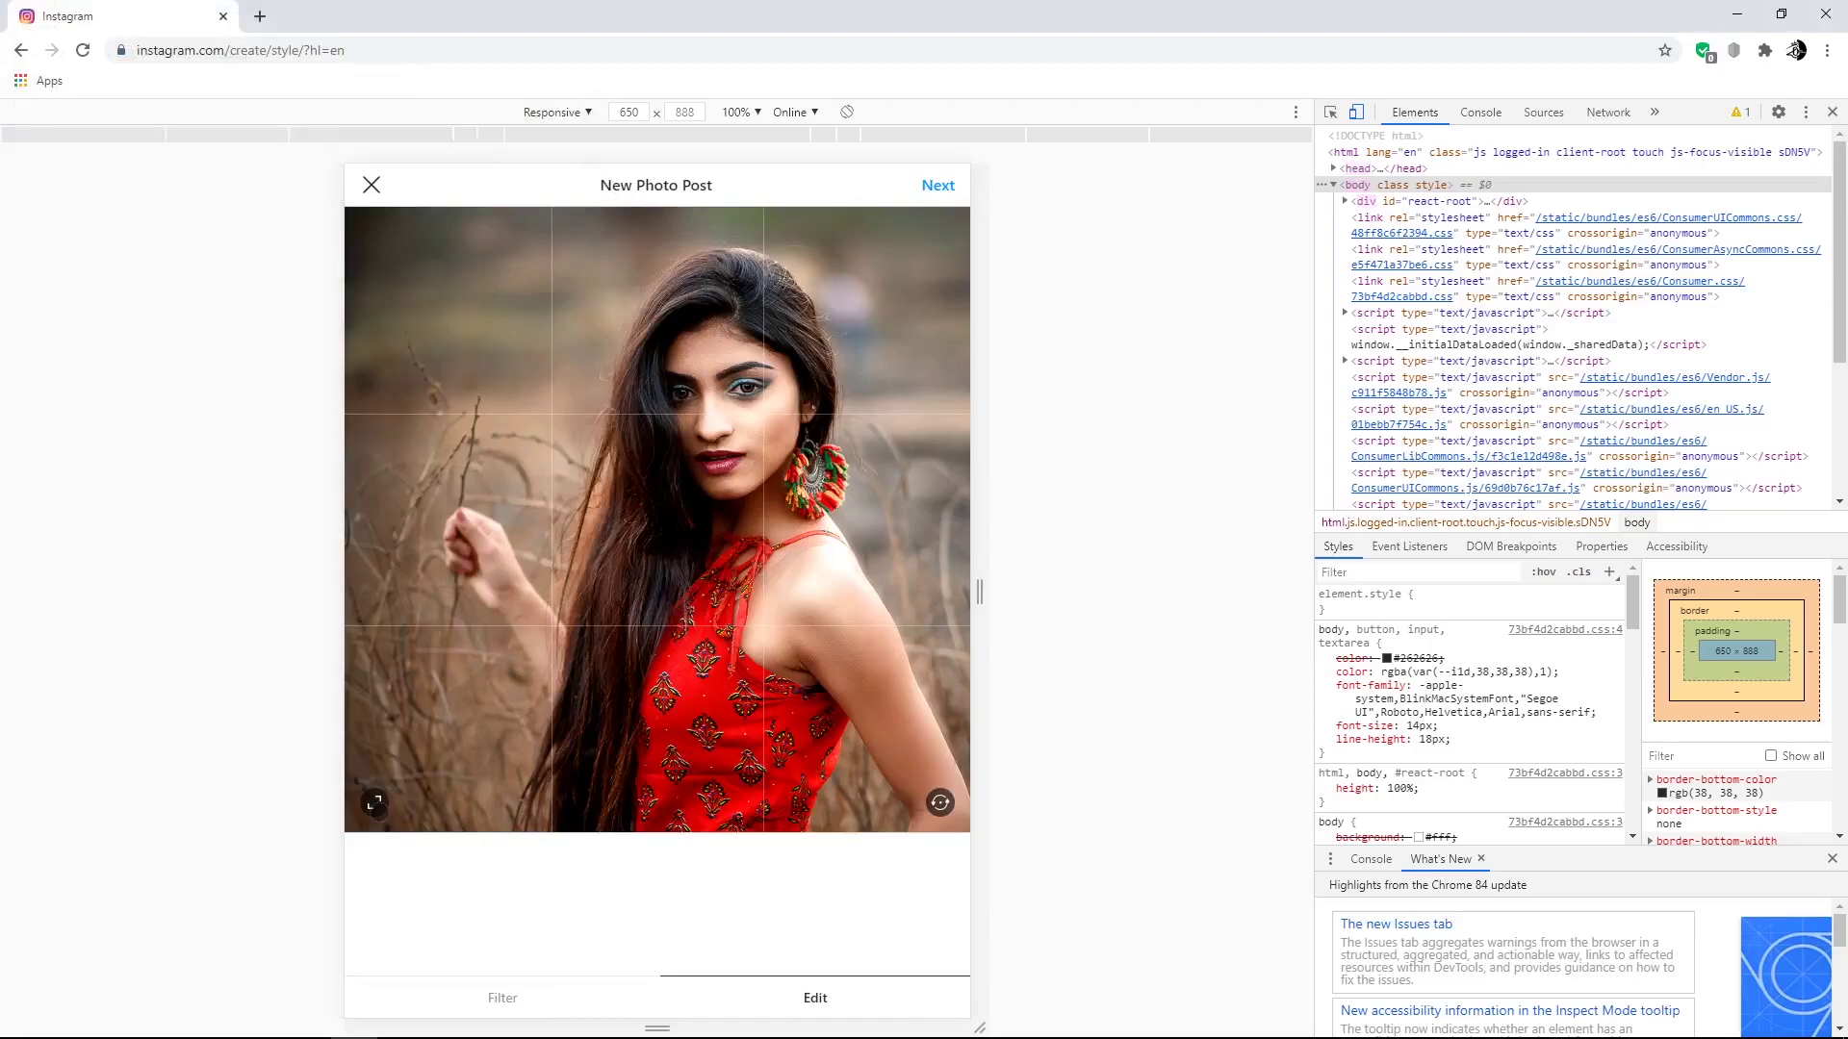
pyautogui.click(375, 802)
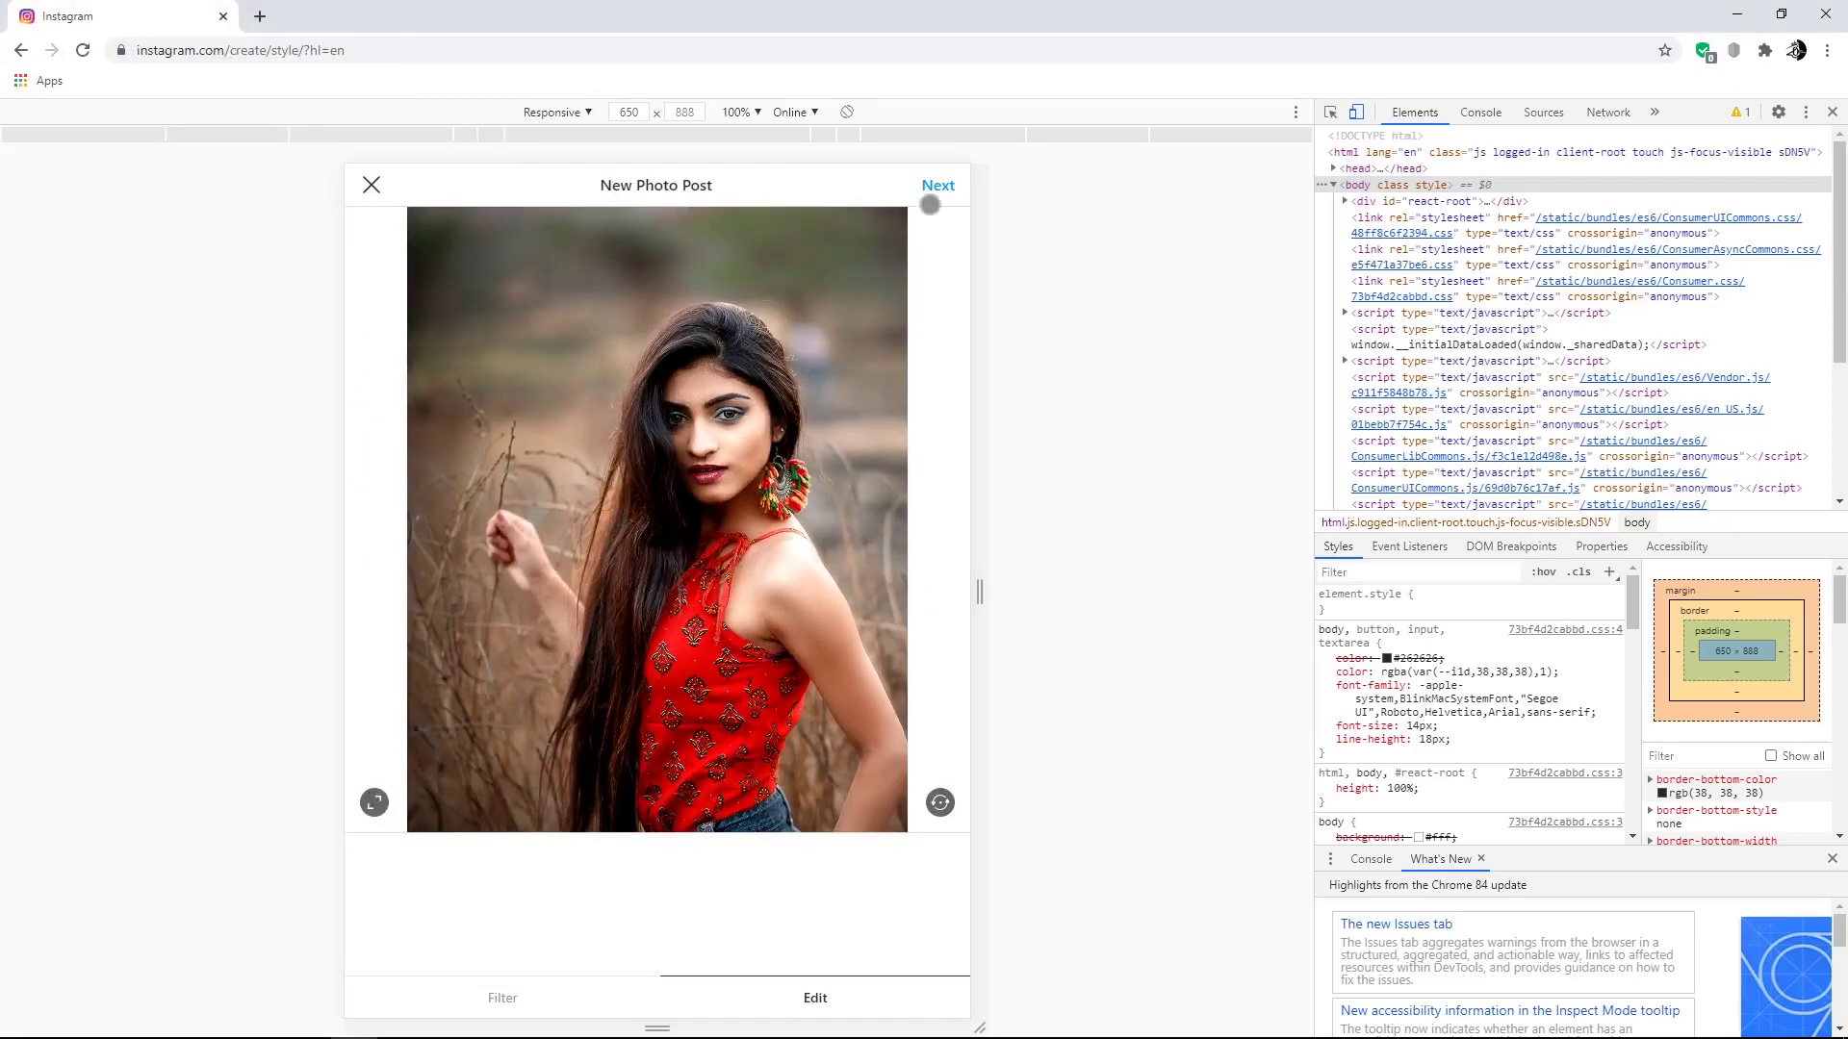